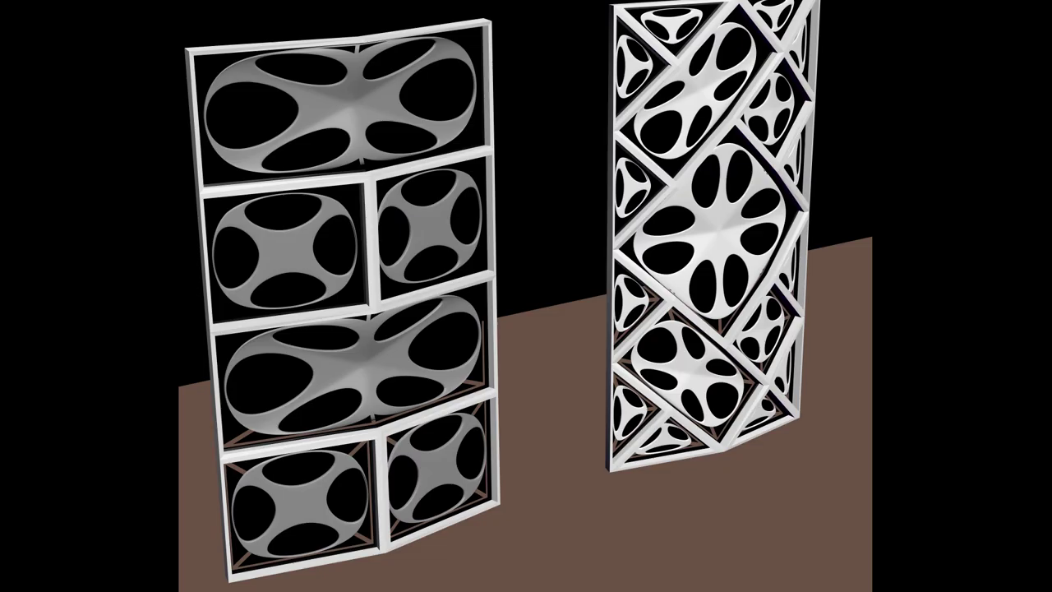
# Step: Orbit, pan and zoom around the lattice panels to inspect them and the floor
pyautogui.scroll(1, 536, 314)
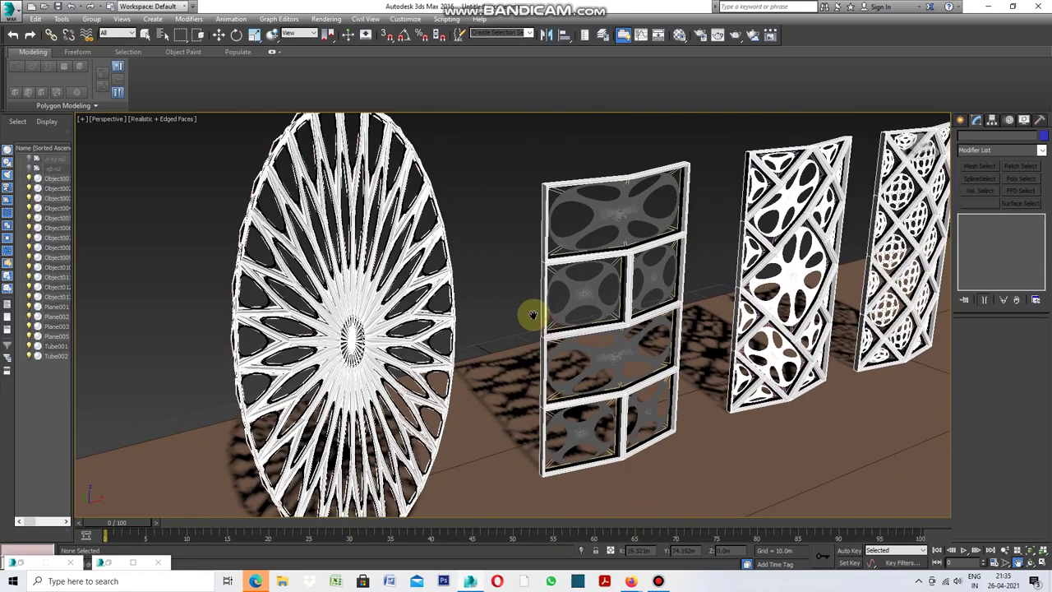
pyautogui.scroll(3, 535, 312)
pyautogui.scroll(2, 573, 359)
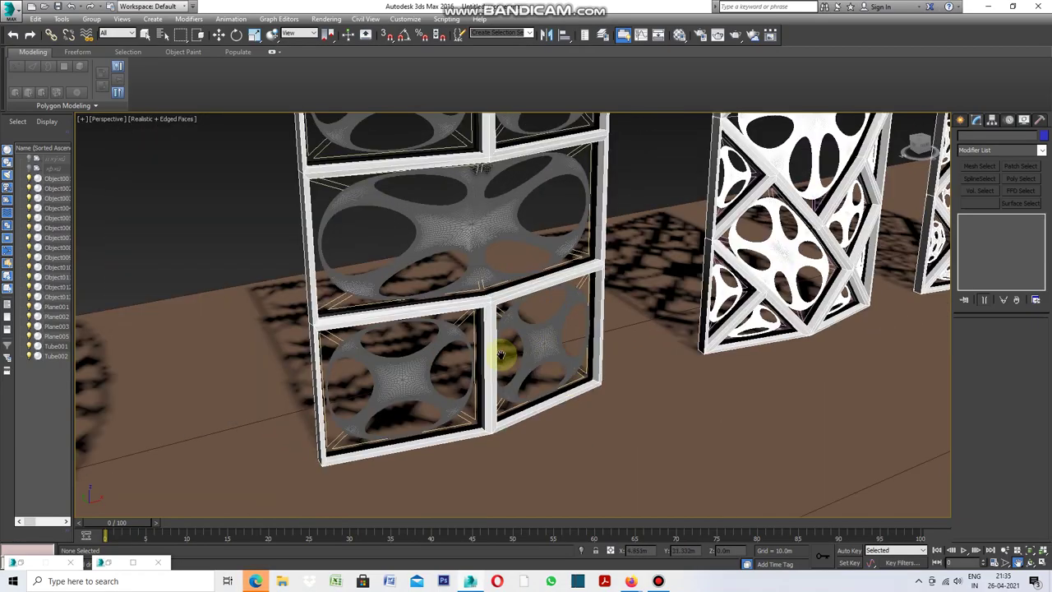
pyautogui.scroll(3, 428, 365)
pyautogui.moveTo(469, 357)
pyautogui.keyDown('alt'); pyautogui.mouseDown(button='middle')
pyautogui.moveTo(494, 323)
pyautogui.moveTo(482, 327)
pyautogui.moveTo(493, 327)
pyautogui.mouseUp(button='middle'); pyautogui.keyUp('alt')
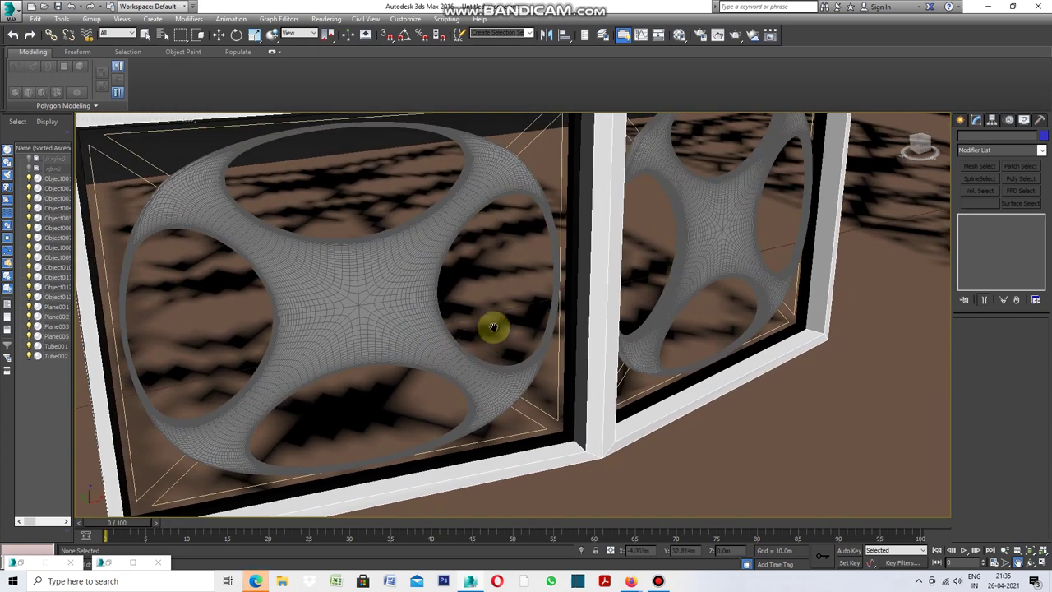
pyautogui.moveTo(575, 317)
pyautogui.keyDown('alt'); pyautogui.mouseDown(button='middle')
pyautogui.moveTo(556, 337)
pyautogui.moveTo(554, 364)
pyautogui.moveTo(564, 298)
pyautogui.moveTo(602, 360)
pyautogui.moveTo(573, 270)
pyautogui.moveTo(571, 289)
pyautogui.moveTo(590, 326)
pyautogui.moveTo(579, 266)
pyautogui.moveTo(568, 299)
pyautogui.moveTo(578, 313)
pyautogui.moveTo(592, 277)
pyautogui.moveTo(581, 293)
pyautogui.moveTo(538, 280)
pyautogui.moveTo(646, 308)
pyautogui.moveTo(552, 294)
pyautogui.moveTo(608, 387)
pyautogui.mouseUp(button='middle'); pyautogui.keyUp('alt')
pyautogui.scroll(-5, 582, 294)
pyautogui.scroll(-5, 581, 293)
pyautogui.scroll(3, 589, 401)
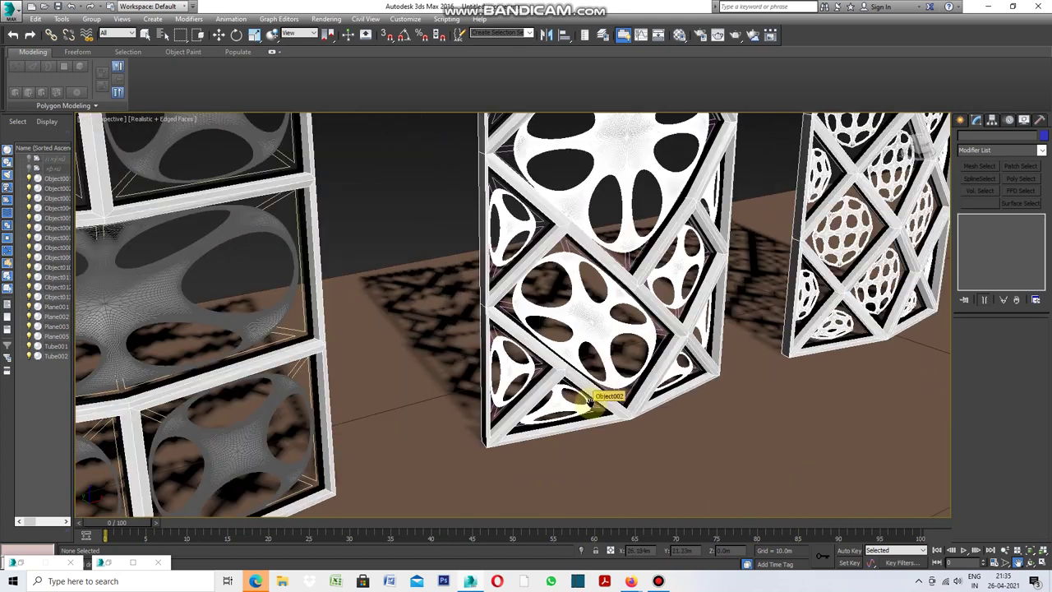
pyautogui.scroll(2, 679, 398)
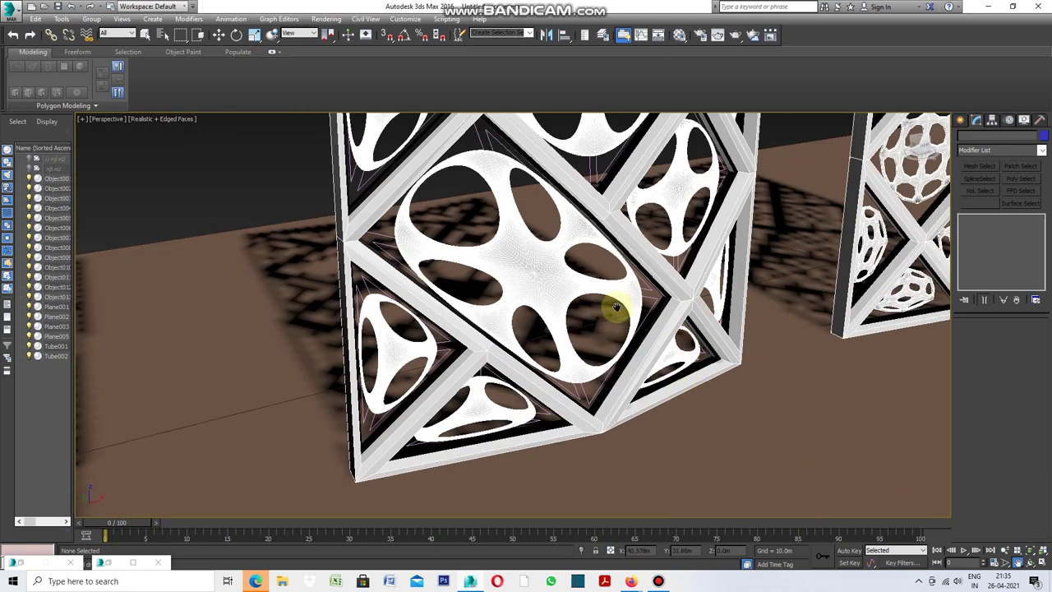
pyautogui.keyDown('alt'); pyautogui.moveTo(617, 308); pyautogui.dragTo(630, 378, button='middle'); pyautogui.keyUp('alt')
pyautogui.moveTo(633, 271)
pyautogui.keyDown('alt'); pyautogui.mouseDown(button='middle')
pyautogui.moveTo(630, 364)
pyautogui.moveTo(638, 247)
pyautogui.moveTo(638, 364)
pyautogui.moveTo(646, 282)
pyautogui.mouseUp(button='middle'); pyautogui.keyUp('alt')
pyautogui.scroll(3, 592, 317)
pyautogui.scroll(2, 592, 318)
pyautogui.scroll(-5, 592, 317)
pyautogui.moveTo(603, 253)
pyautogui.keyDown('alt'); pyautogui.mouseDown(button='middle')
pyautogui.moveTo(606, 329)
pyautogui.moveTo(622, 227)
pyautogui.moveTo(611, 324)
pyautogui.moveTo(606, 268)
pyautogui.moveTo(517, 216)
pyautogui.mouseUp(button='middle'); pyautogui.keyUp('alt')
pyautogui.scroll(-4, 605, 268)
pyautogui.moveTo(665, 242); pyautogui.dragTo(583, 282, button='middle')
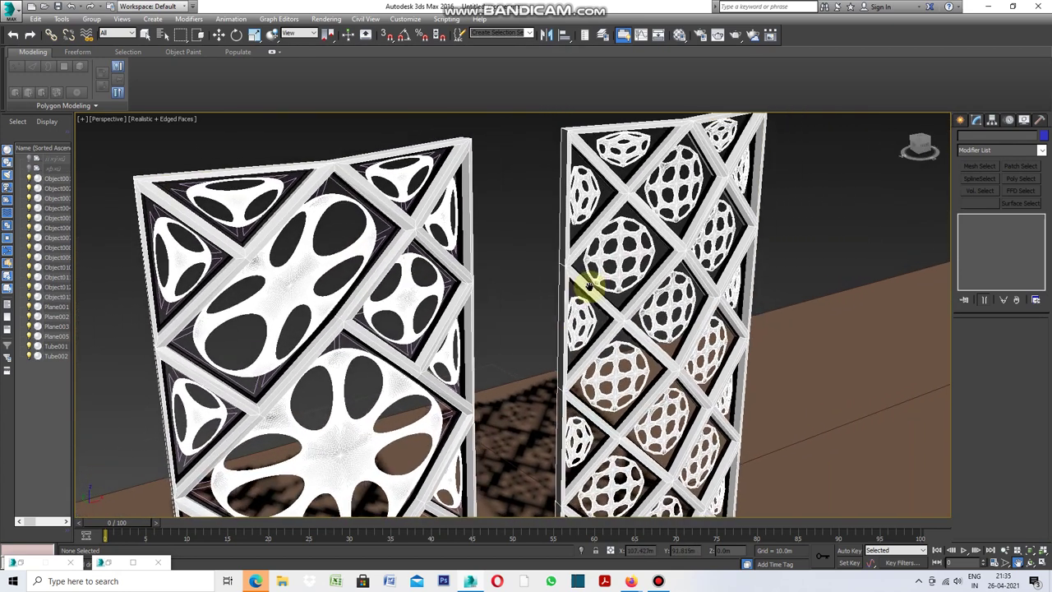
pyautogui.moveTo(661, 239); pyautogui.dragTo(601, 244, button='middle')
pyautogui.scroll(2, 580, 182)
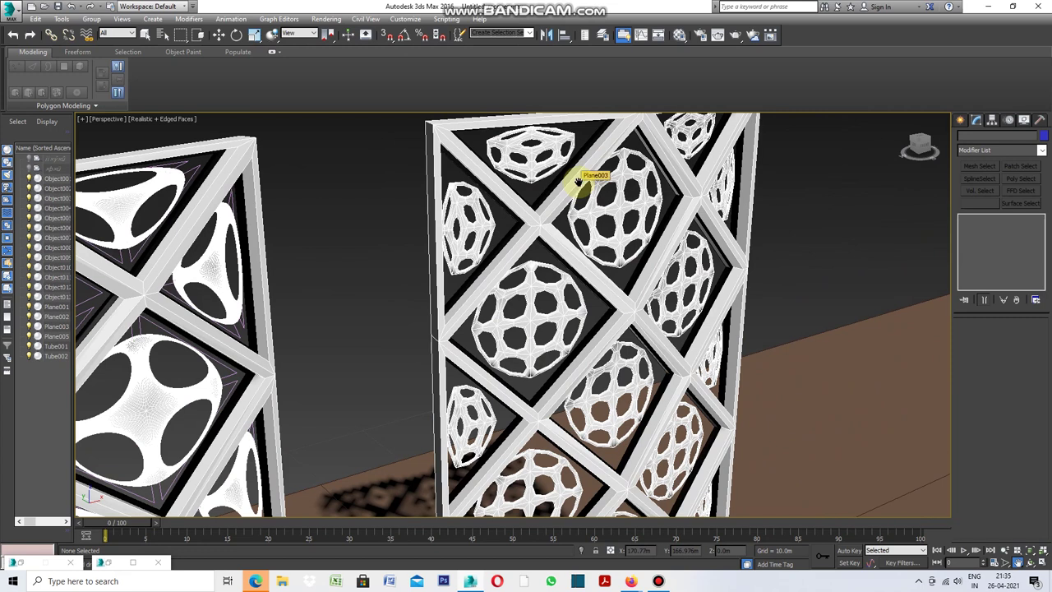
pyautogui.scroll(1, 551, 212)
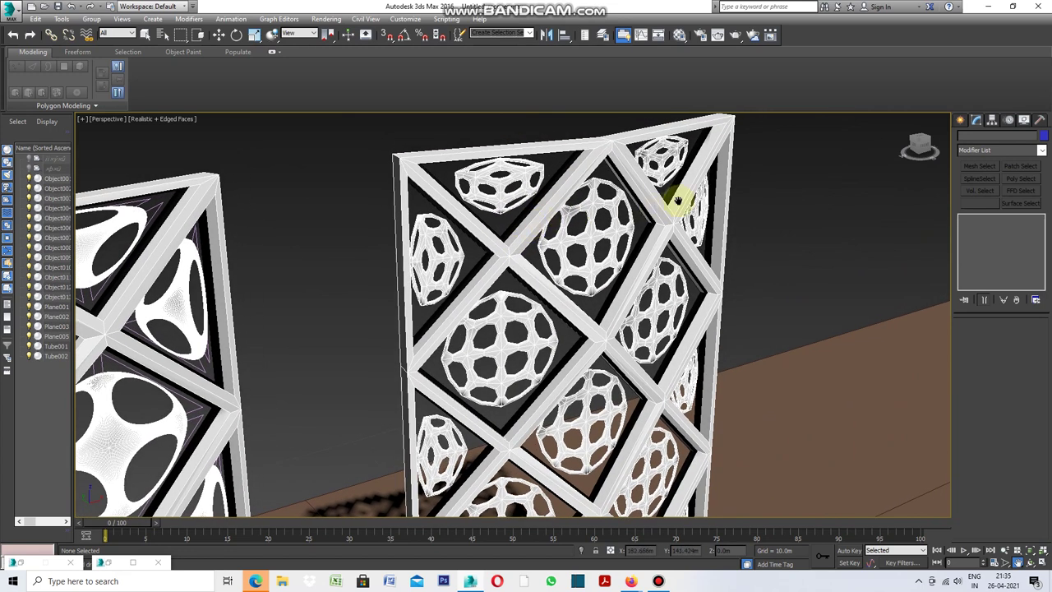
pyautogui.scroll(1, 679, 201)
pyautogui.scroll(1, 544, 227)
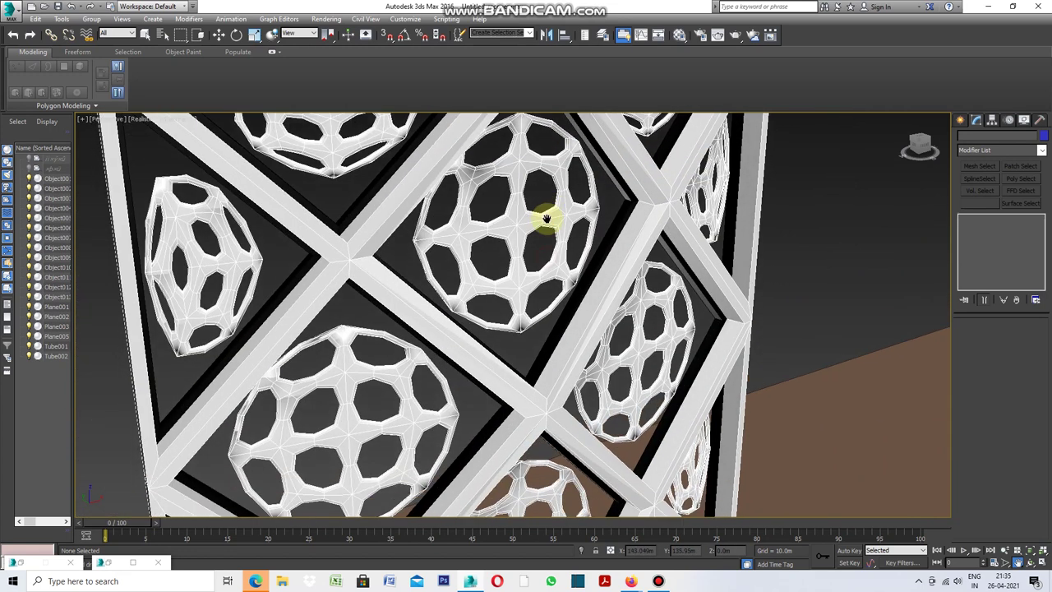
pyautogui.scroll(1, 547, 219)
pyautogui.scroll(1, 587, 312)
pyautogui.scroll(2, 580, 277)
pyautogui.scroll(1, 549, 308)
pyautogui.scroll(1, 548, 308)
pyautogui.scroll(2, 549, 282)
pyautogui.scroll(1, 576, 235)
pyautogui.scroll(1, 576, 277)
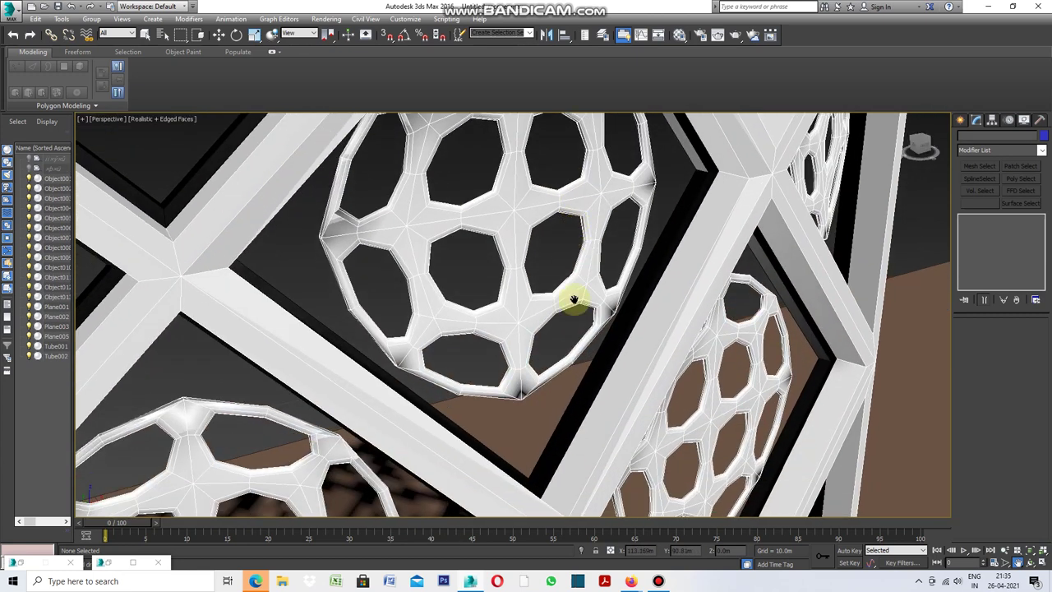
pyautogui.scroll(-1, 574, 255)
pyautogui.scroll(-1, 576, 243)
pyautogui.scroll(-2, 576, 240)
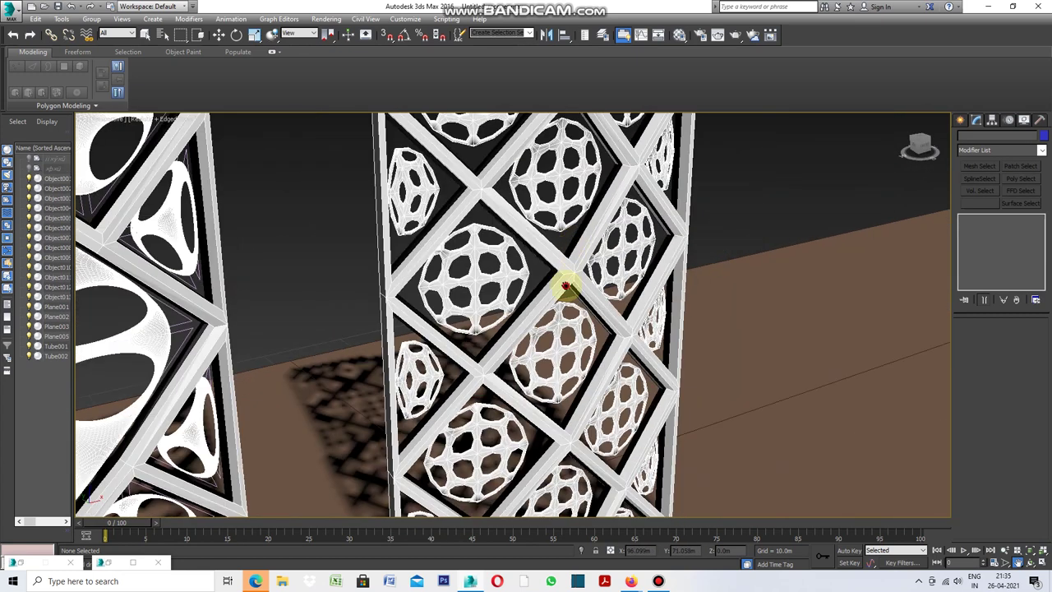
pyautogui.moveTo(566, 285); pyautogui.dragTo(564, 235, button='middle')
pyautogui.moveTo(555, 305); pyautogui.dragTo(557, 231, button='middle')
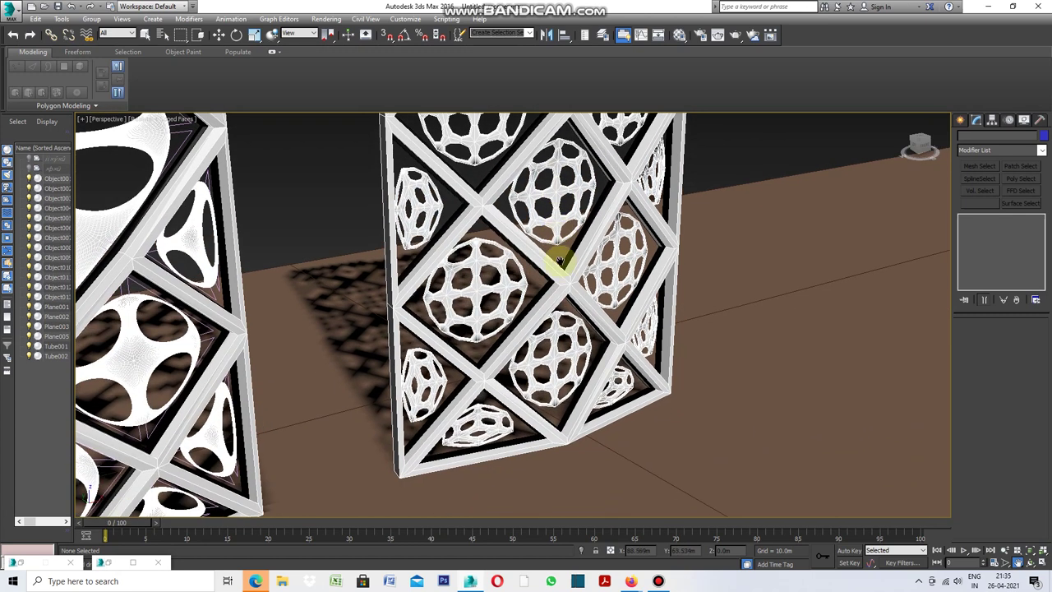
pyautogui.scroll(-2, 556, 252)
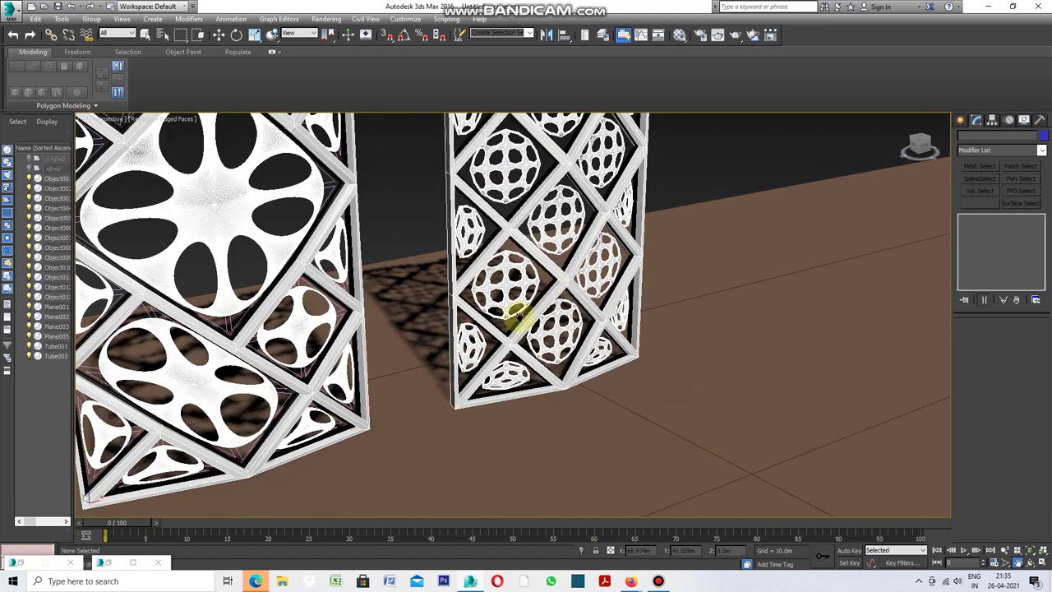
# Step: In Front view, draw a plane about 40.85 m by 25.19 m right of the panels
pyautogui.press('f')
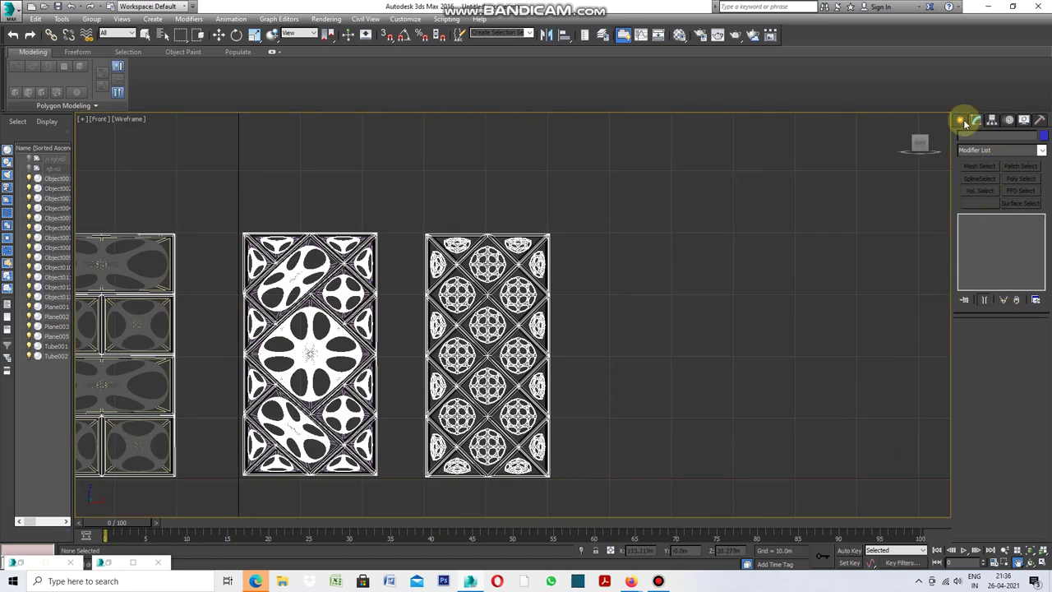
pyautogui.click(963, 122)
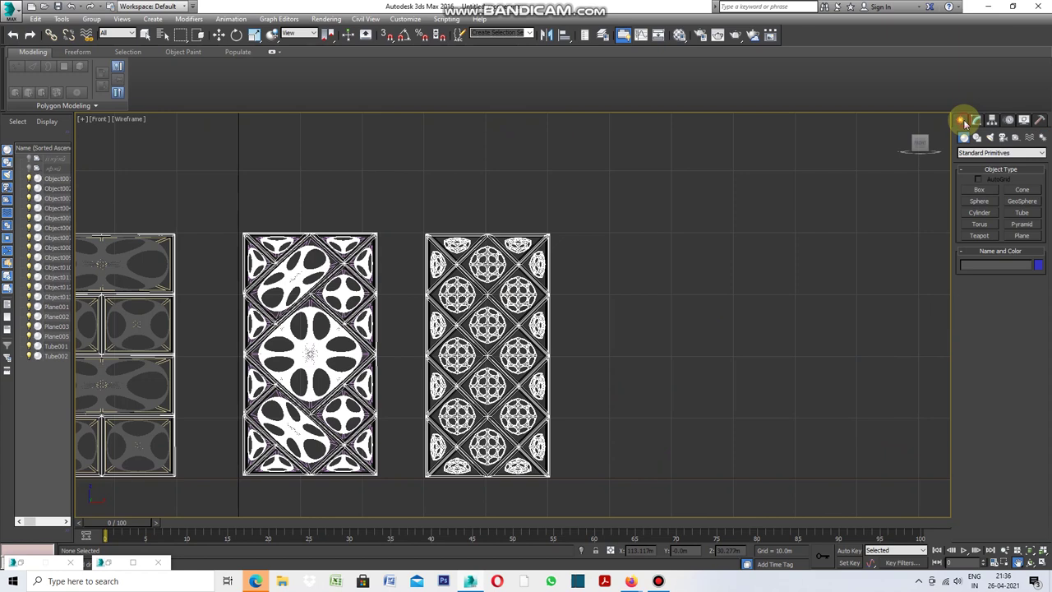
pyautogui.click(1023, 237)
pyautogui.scroll(-2, 415, 236)
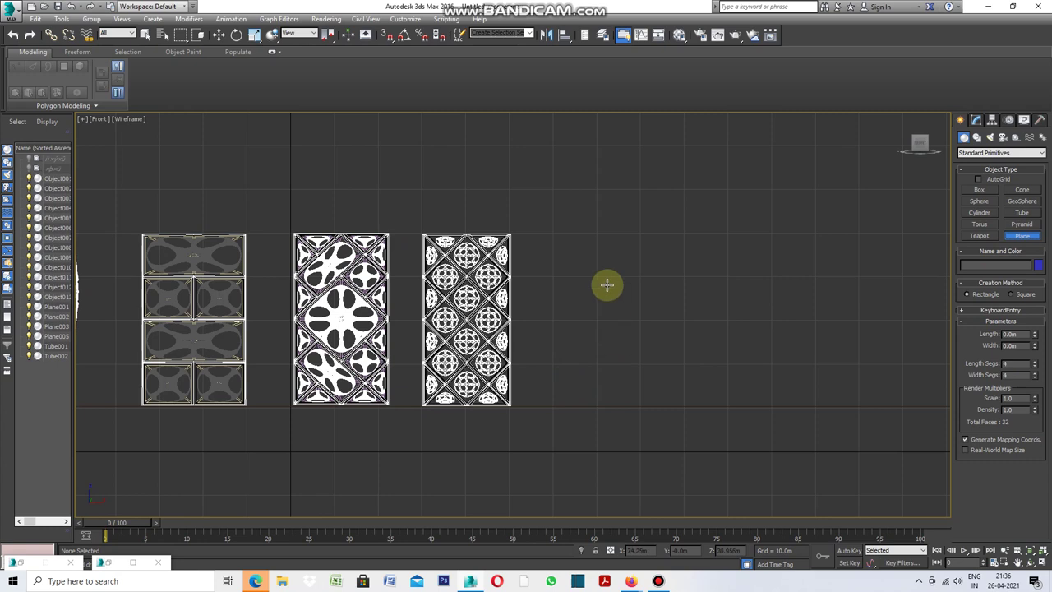
pyautogui.moveTo(554, 234)
pyautogui.mouseDown()
pyautogui.moveTo(631, 391)
pyautogui.moveTo(665, 411)
pyautogui.mouseUp()
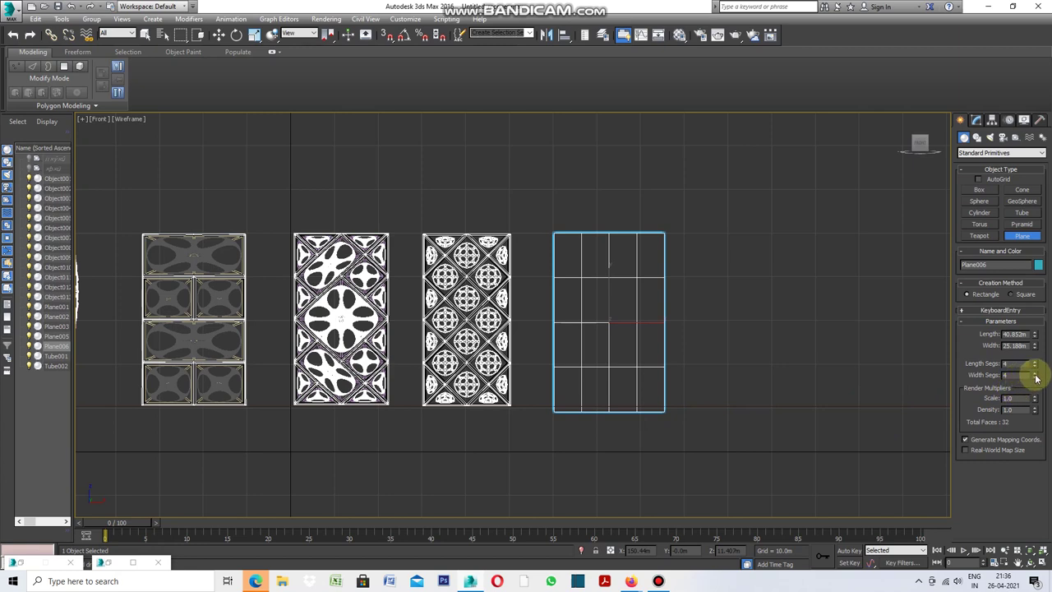
# Step: Set the new plane's width segments to 2
pyautogui.click(1035, 373)
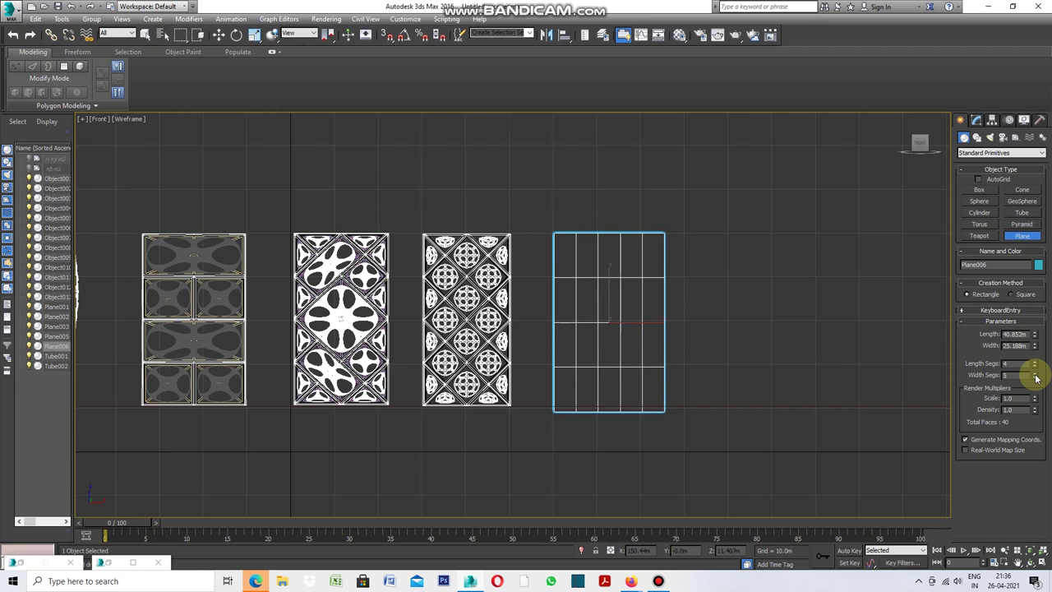
pyautogui.click(1035, 378)
pyautogui.click(1035, 378)
pyautogui.click(1035, 378)
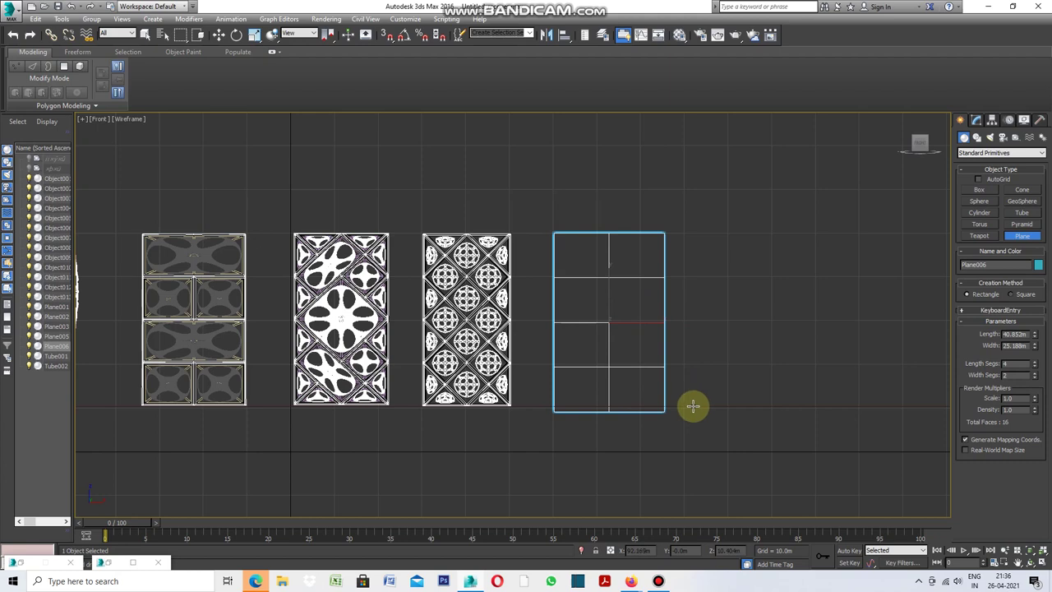
# Step: Restore the four-view layout, maximize the Perspective view, and show the Modify panel
pyautogui.click(82, 121)
pyautogui.click(102, 129)
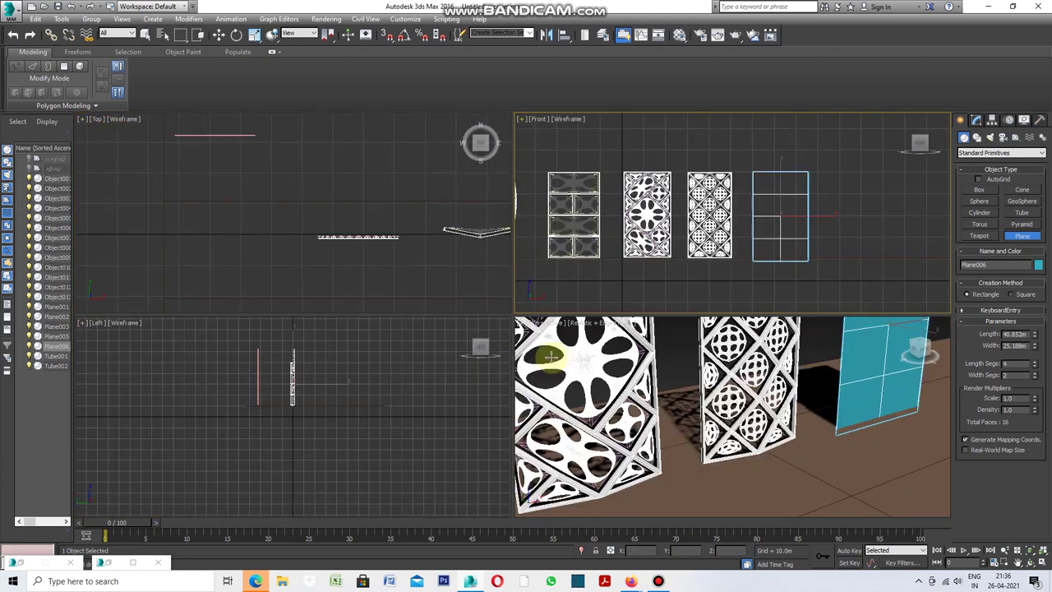
pyautogui.scroll(-2, 215, 201)
pyautogui.scroll(-2, 214, 201)
pyautogui.scroll(1, 409, 244)
pyautogui.scroll(1, 397, 209)
pyautogui.scroll(1, 387, 231)
pyautogui.scroll(1, 387, 232)
pyautogui.scroll(1, 369, 223)
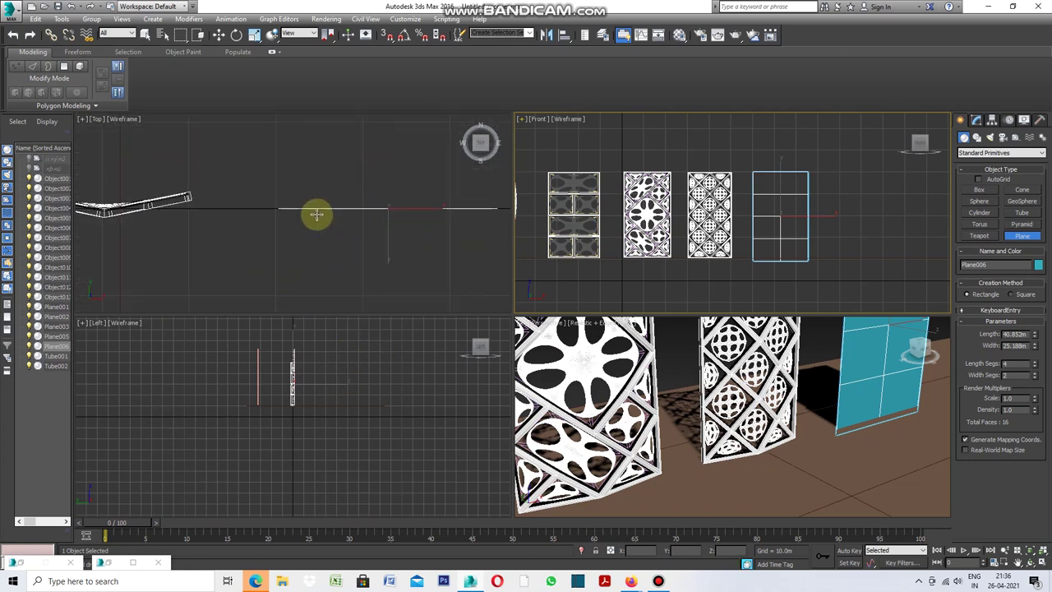
pyautogui.scroll(-1, 303, 214)
pyautogui.scroll(1, 430, 220)
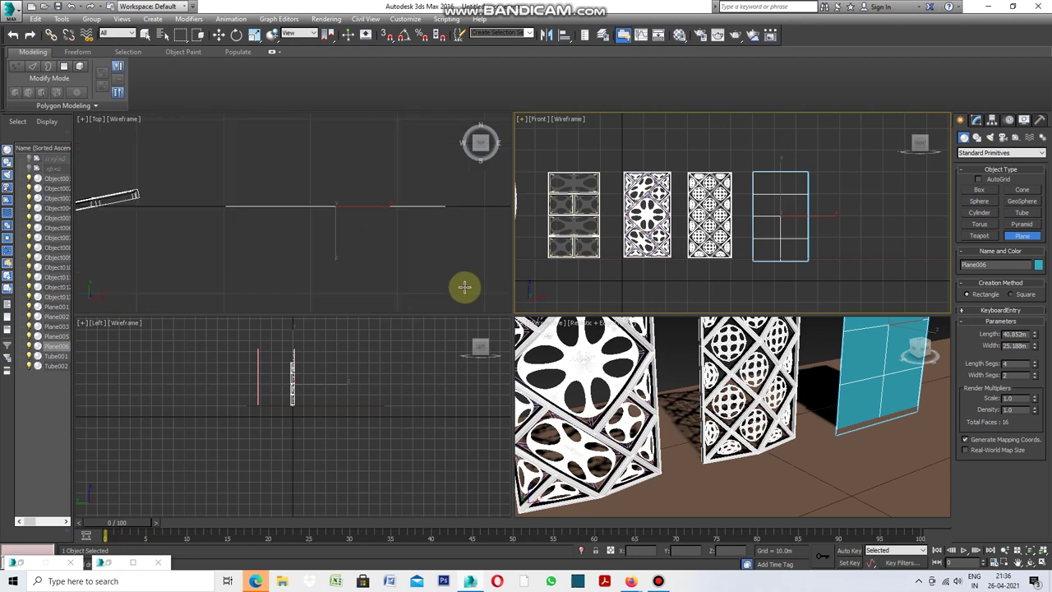
pyautogui.click(518, 319)
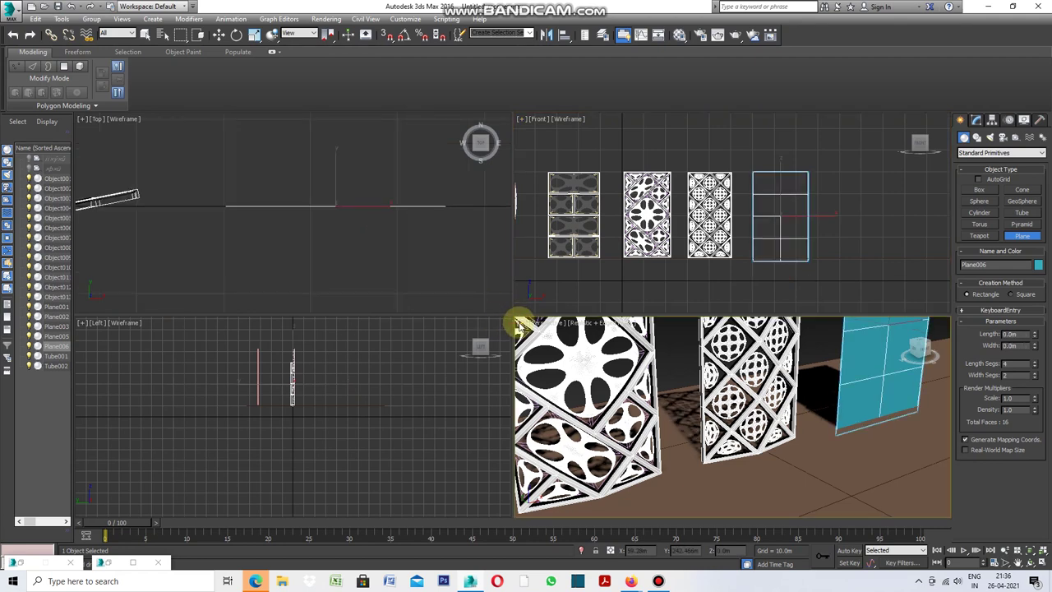
pyautogui.click(520, 321)
pyautogui.click(543, 333)
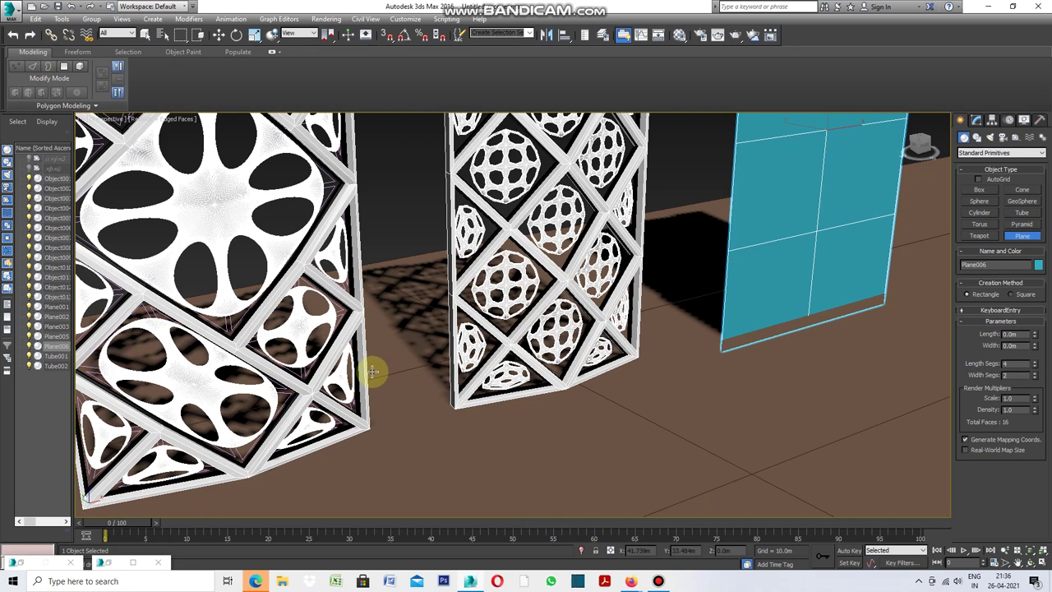
pyautogui.scroll(-4, 376, 368)
pyautogui.scroll(2, 681, 176)
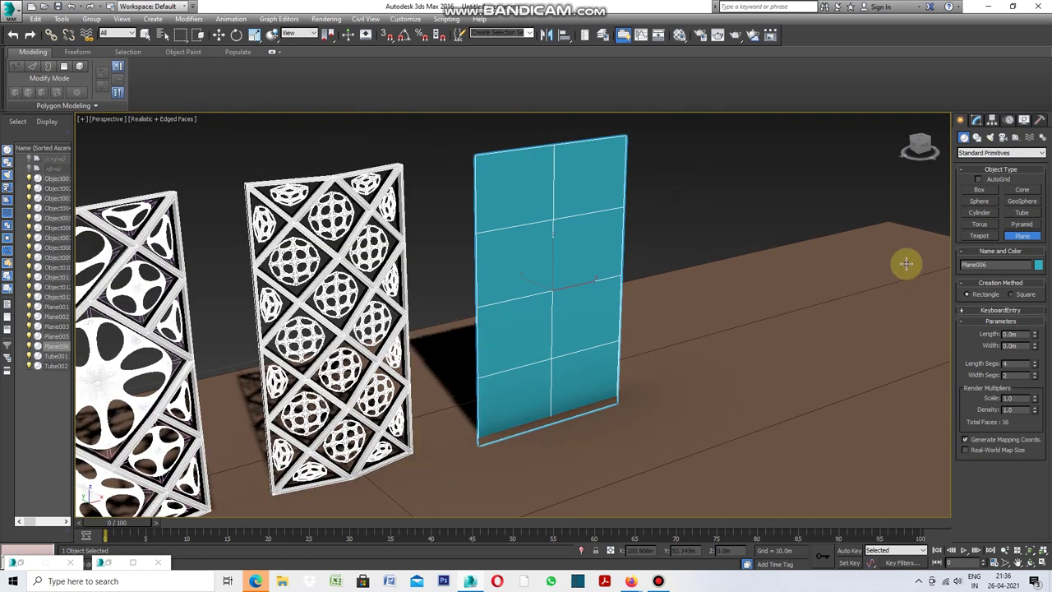
pyautogui.click(977, 120)
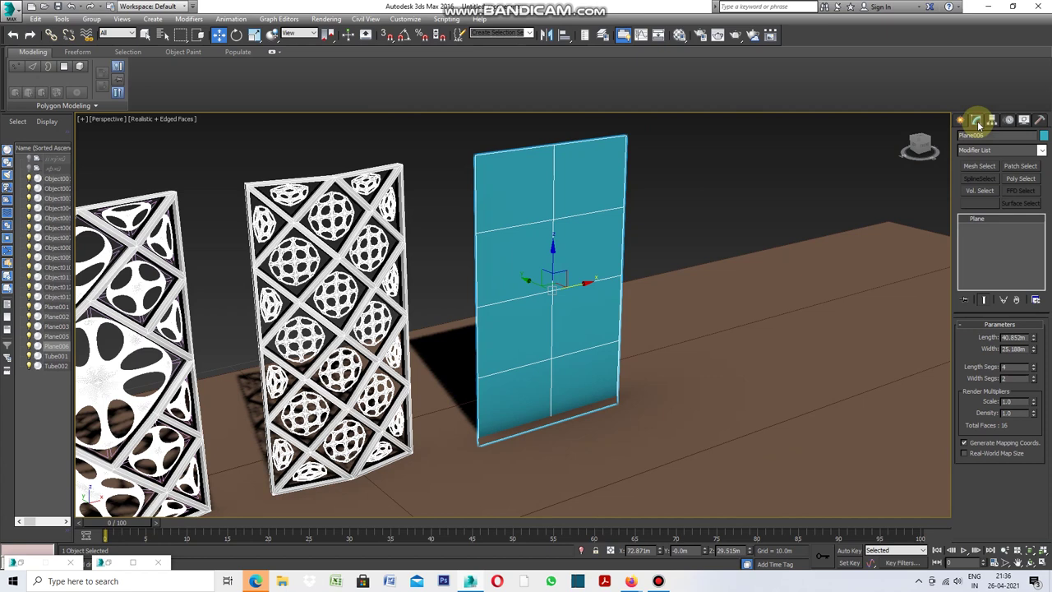
# Step: Add a Bend modifier to the blue plane
pyautogui.click(1041, 152)
pyautogui.moveTo(1039, 176); pyautogui.dragTo(1041, 380)
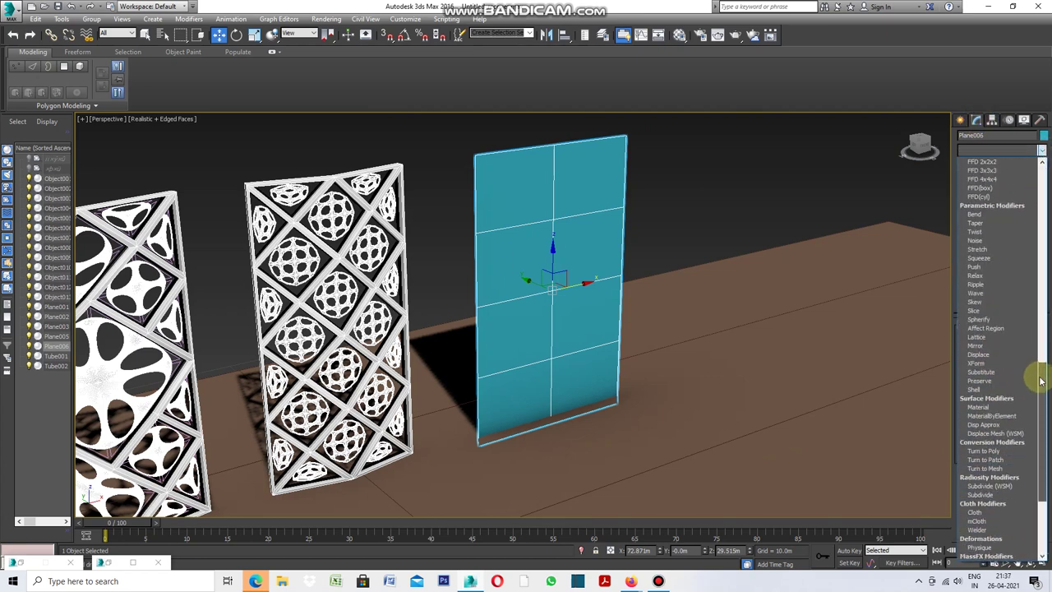
pyautogui.click(981, 215)
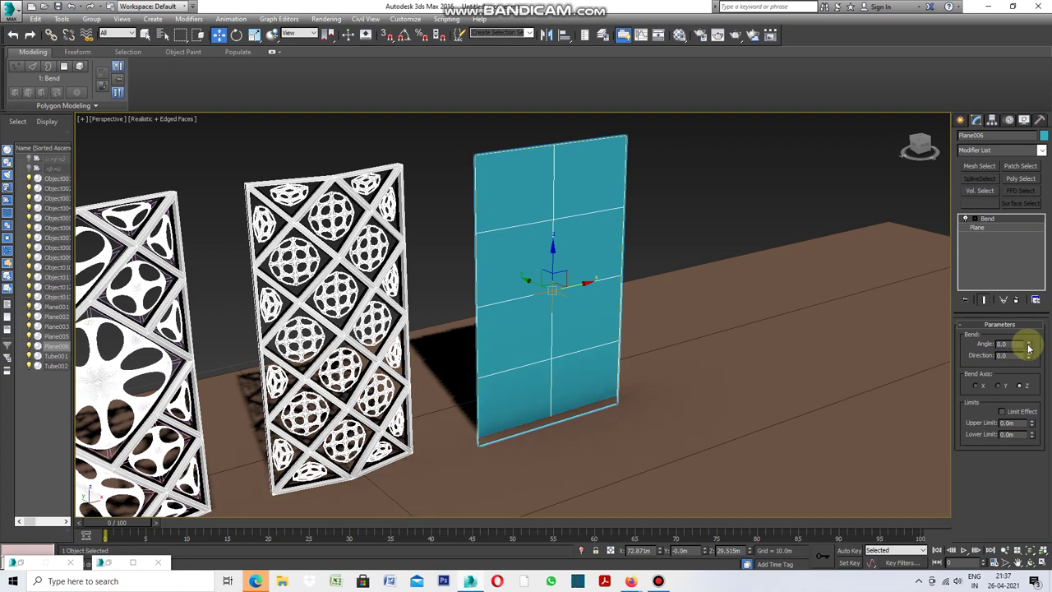
# Step: Set the bend to 45 degrees around the X axis, then reselect the plane
pyautogui.moveTo(1029, 346); pyautogui.dragTo(1026, 329)
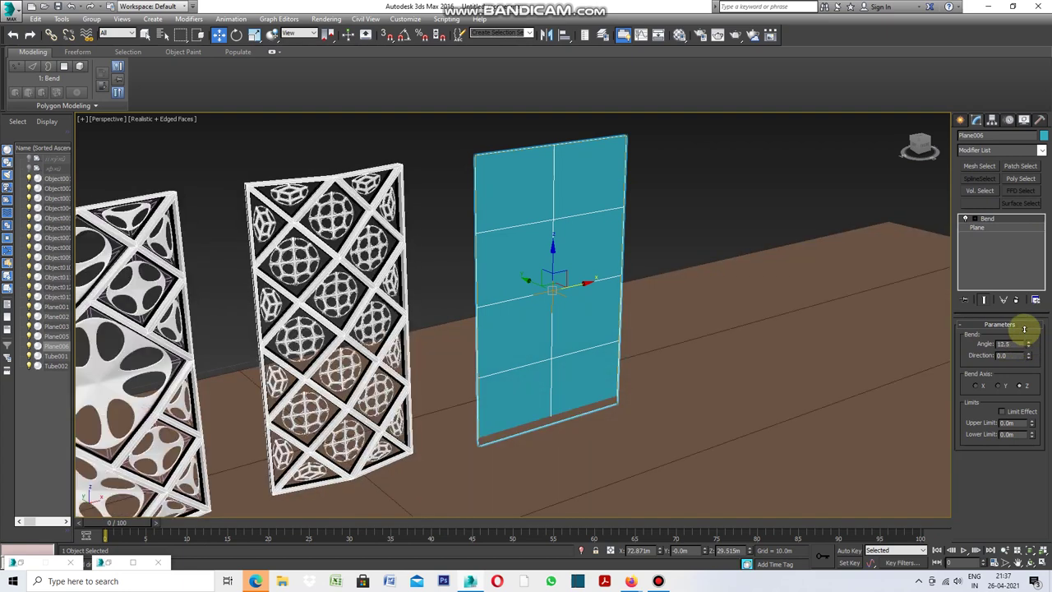
pyautogui.click(975, 387)
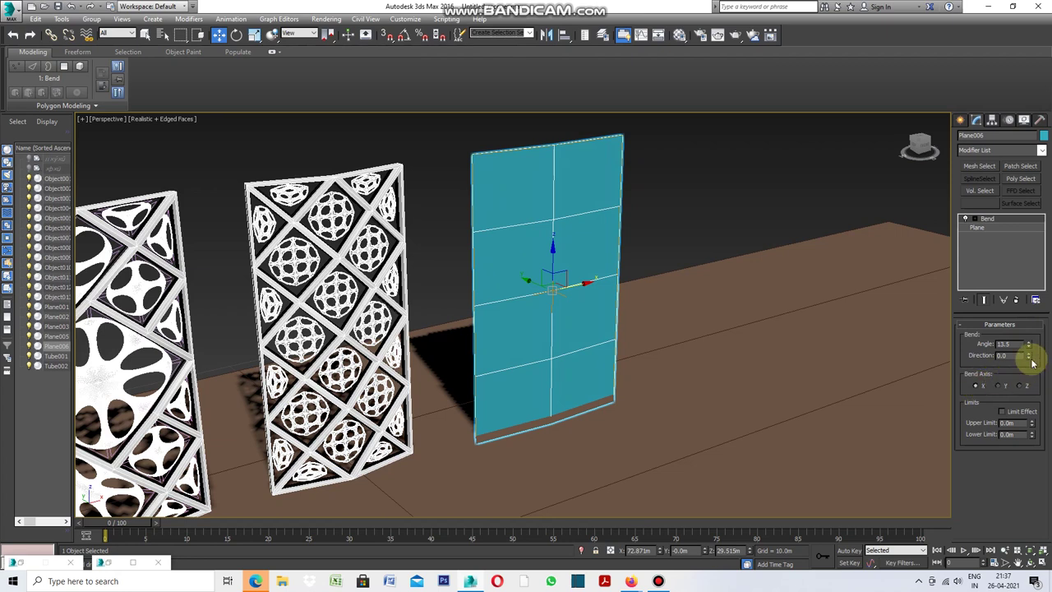
pyautogui.moveTo(1030, 346); pyautogui.dragTo(1011, 273)
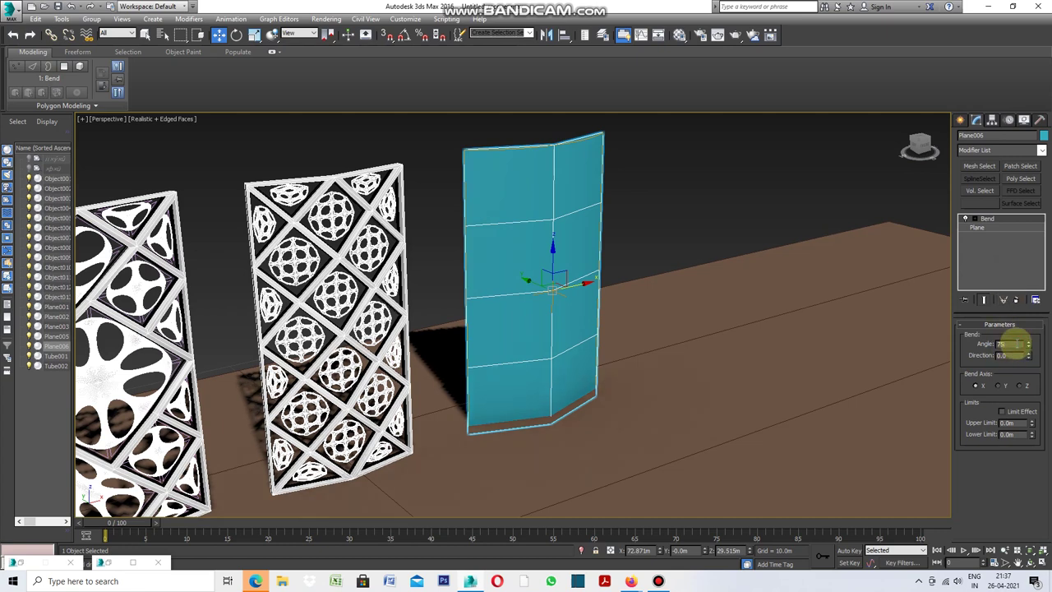
pyautogui.press('BackSpace')
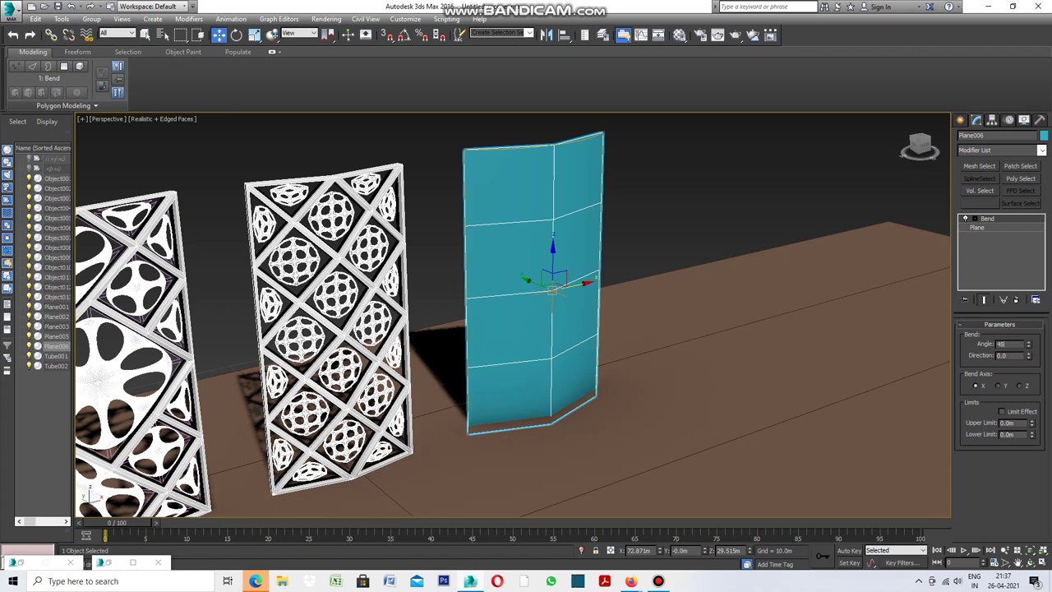
pyautogui.press('Return')
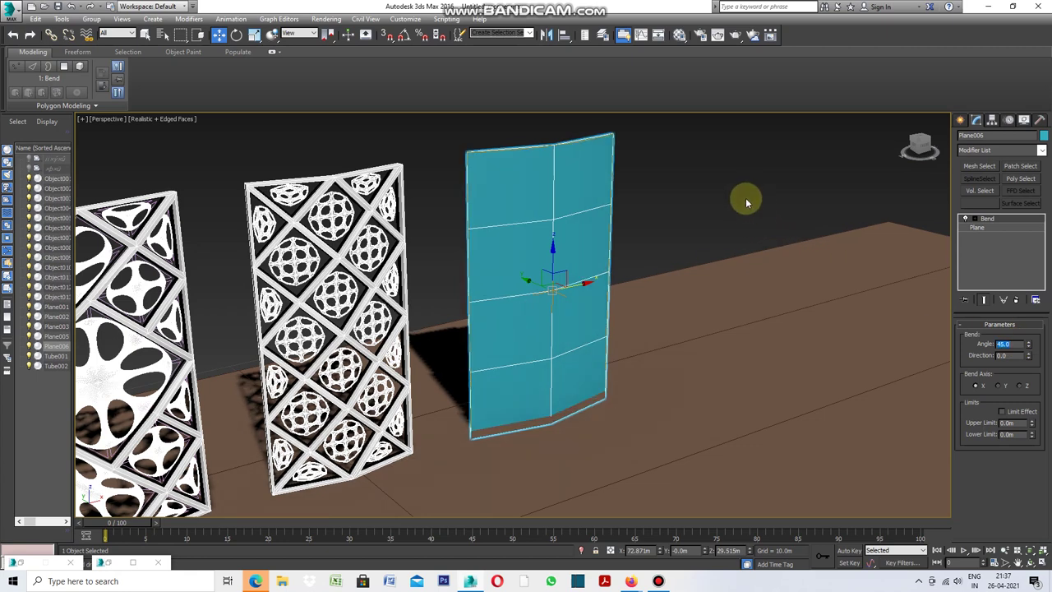
pyautogui.click(746, 202)
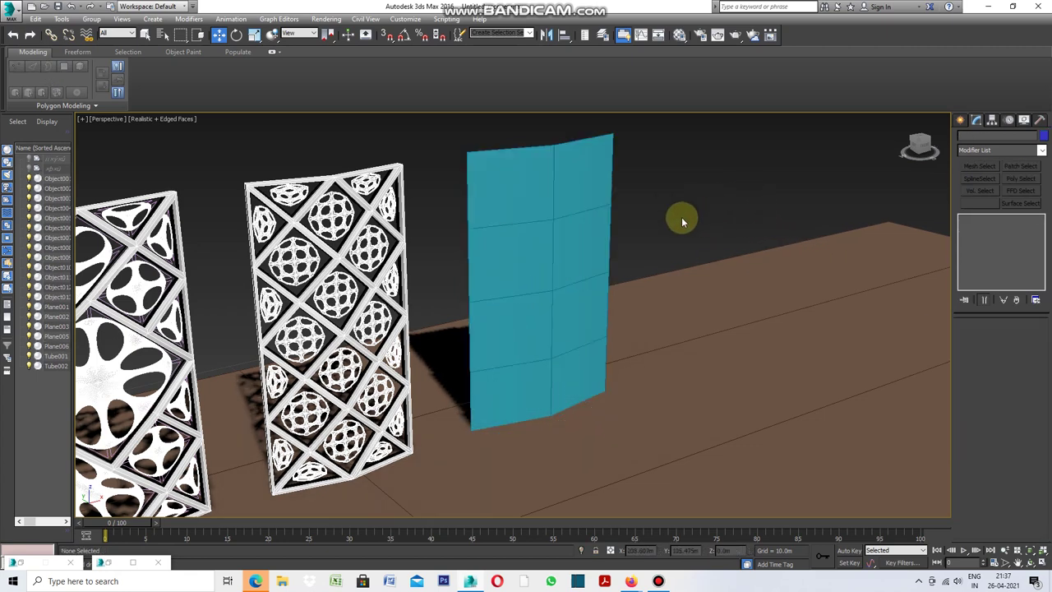
pyautogui.click(558, 215)
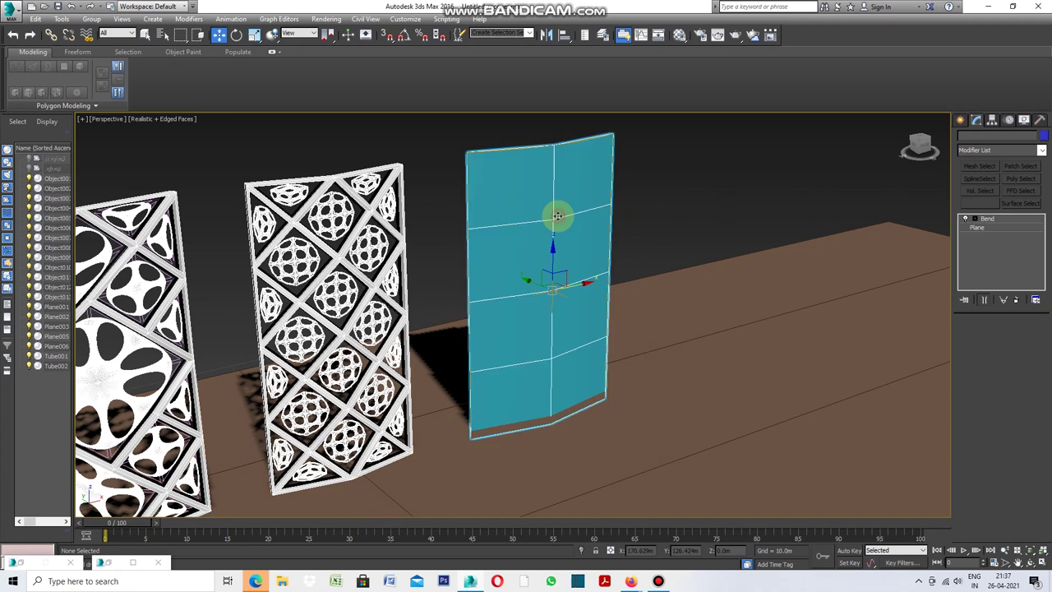
pyautogui.rightClick(649, 208)
pyautogui.moveTo(683, 321)
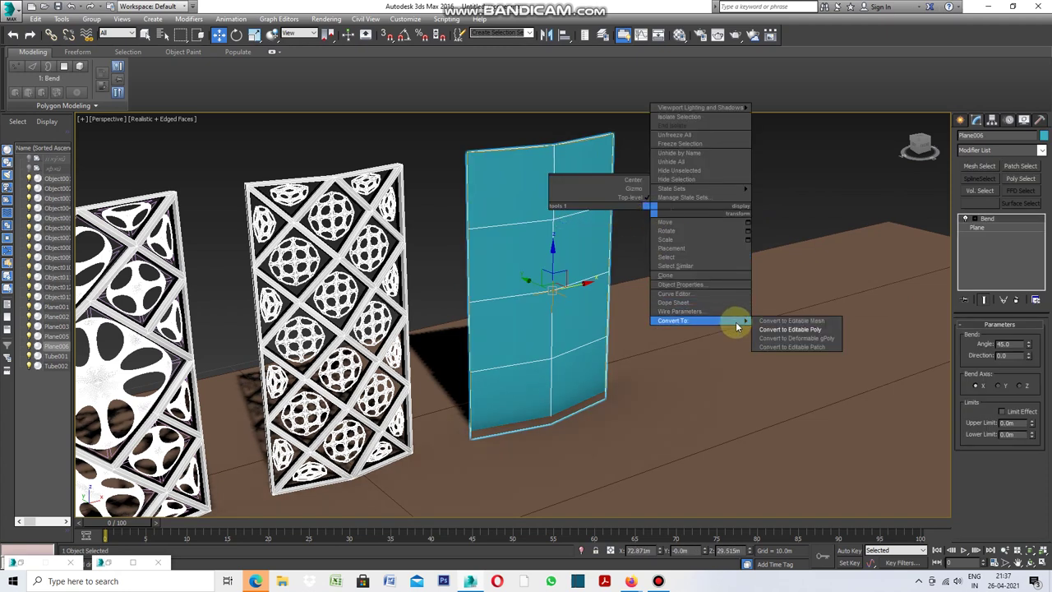
# Step: Convert the bent plane to Editable Poly and select one of its edges
pyautogui.click(788, 331)
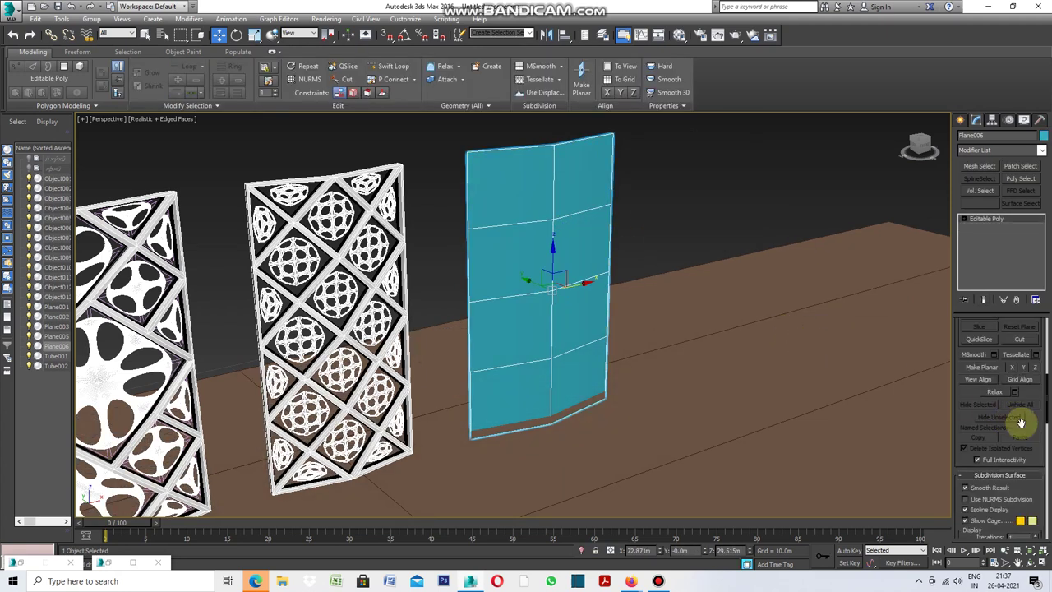
pyautogui.moveTo(1047, 411); pyautogui.dragTo(1047, 344)
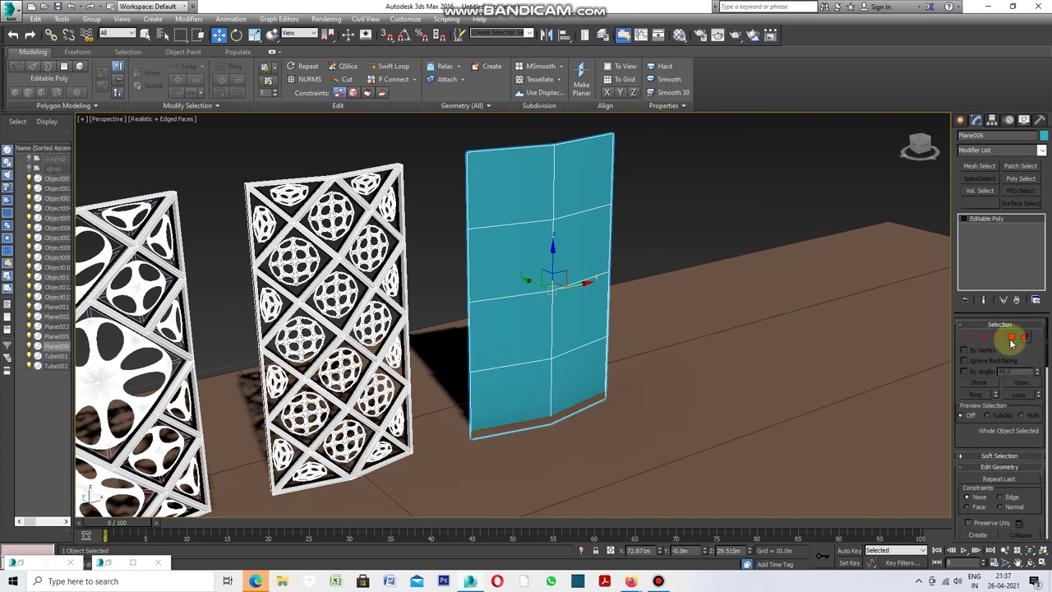
pyautogui.click(986, 336)
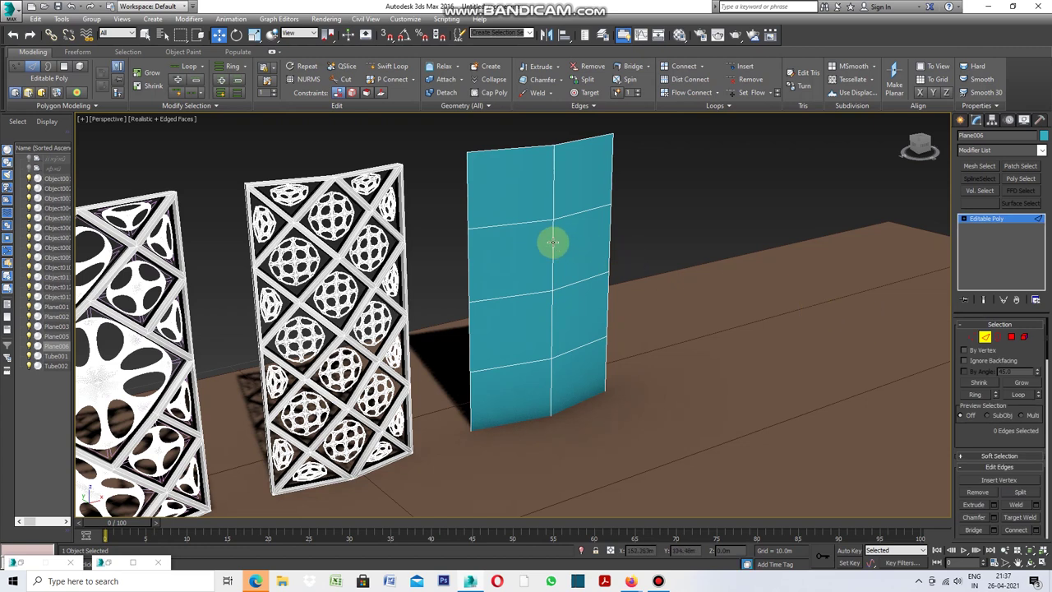
pyautogui.click(553, 242)
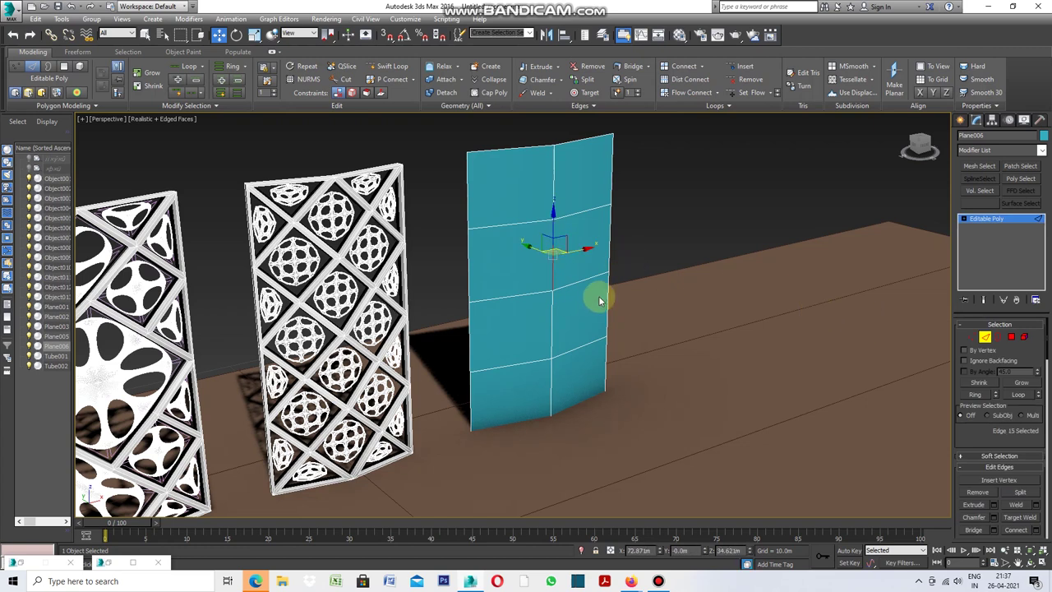
# Step: Apply the Floor2 diagonal pattern with Generate Topology
pyautogui.click(94, 105)
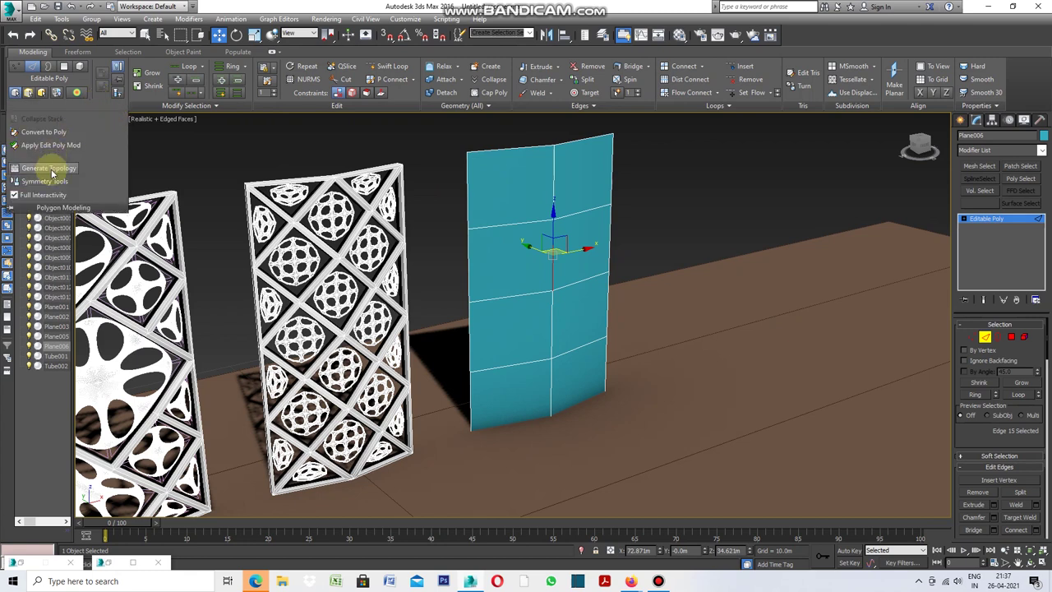
pyautogui.click(50, 167)
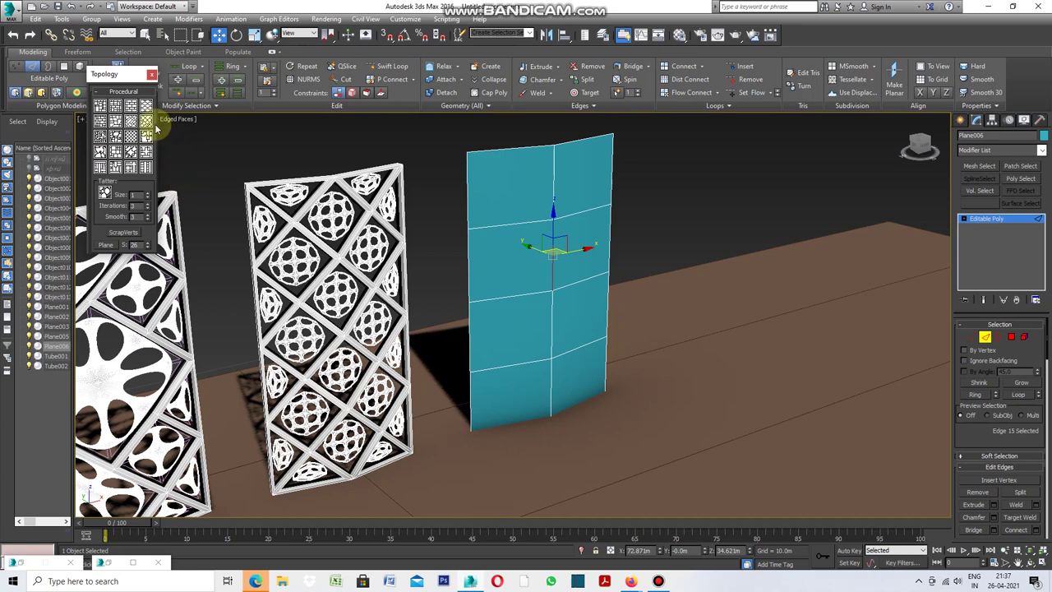
pyautogui.click(148, 123)
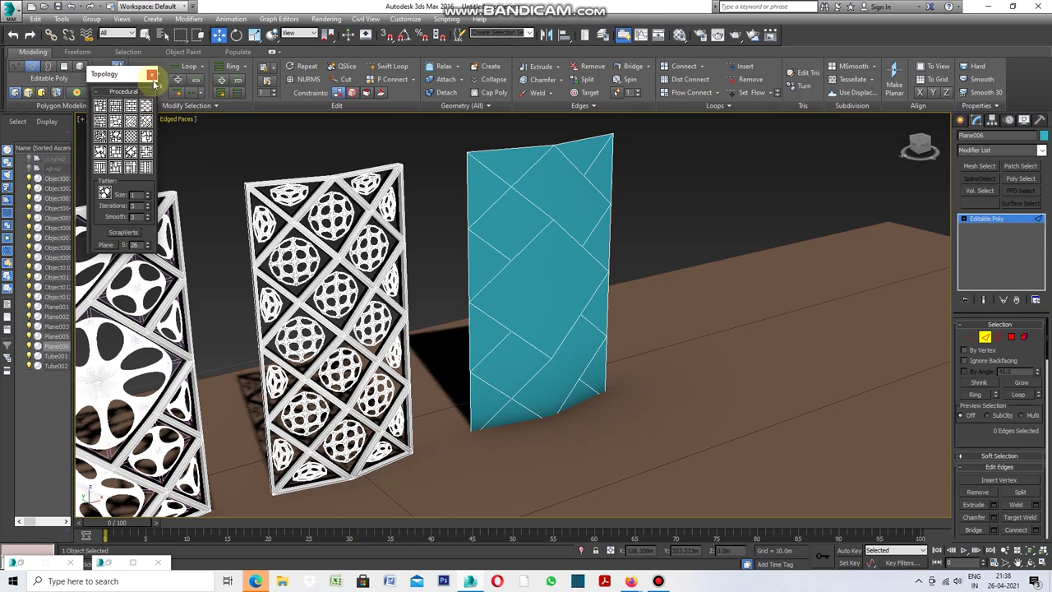
pyautogui.click(152, 75)
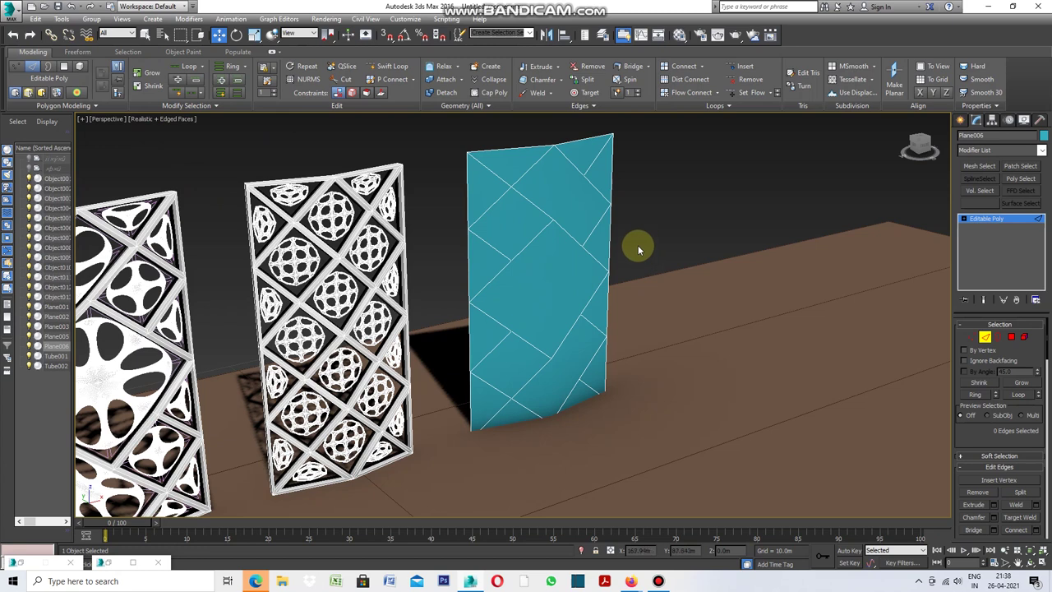
# Step: Enter Polygon mode and select all 17 faces with Ctrl+A
pyautogui.scroll(3, 628, 235)
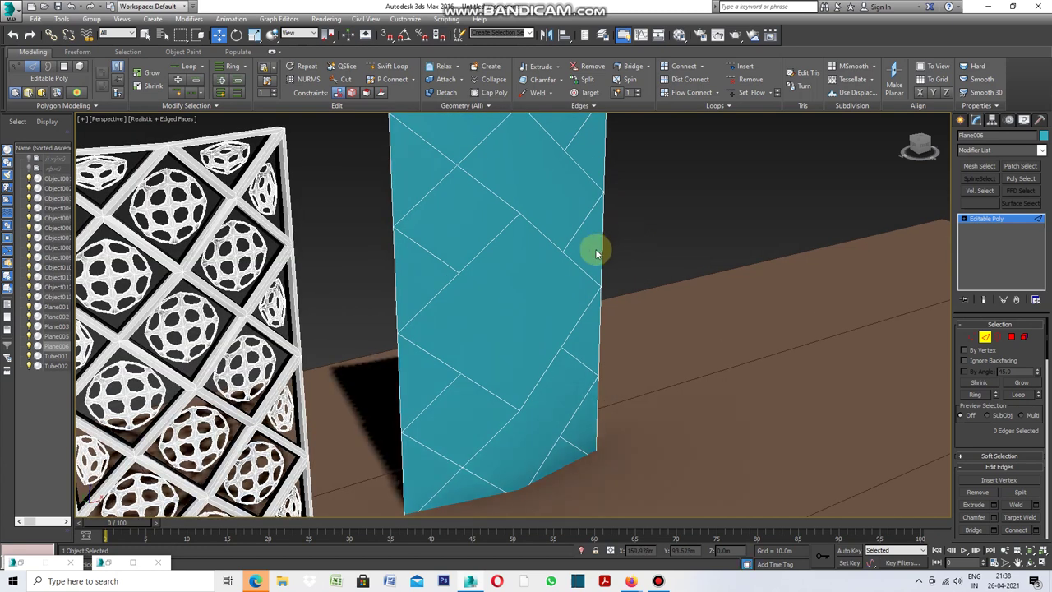
pyautogui.scroll(-2, 596, 248)
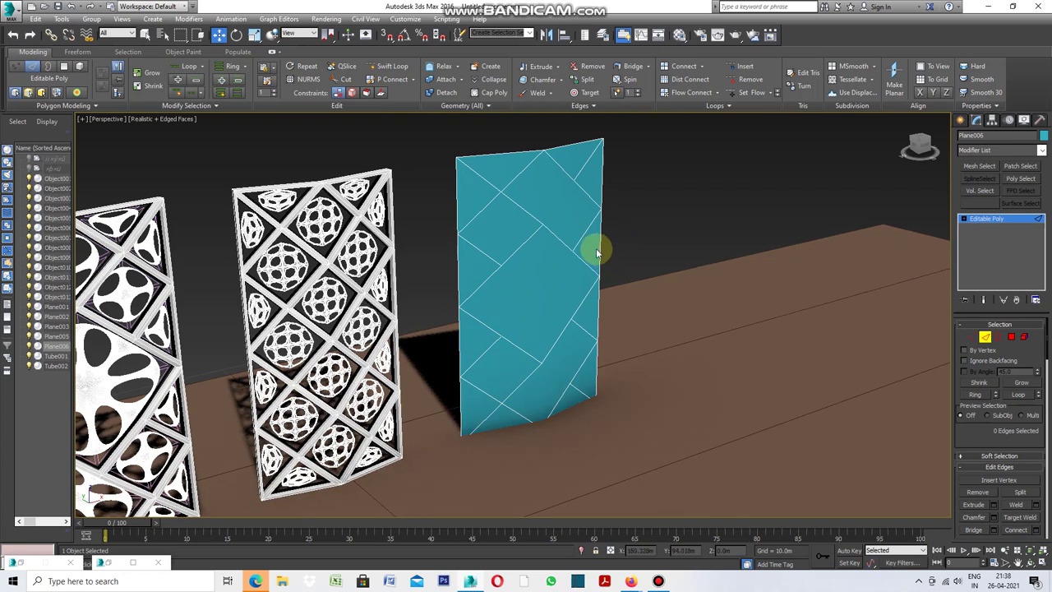
pyautogui.click(1013, 339)
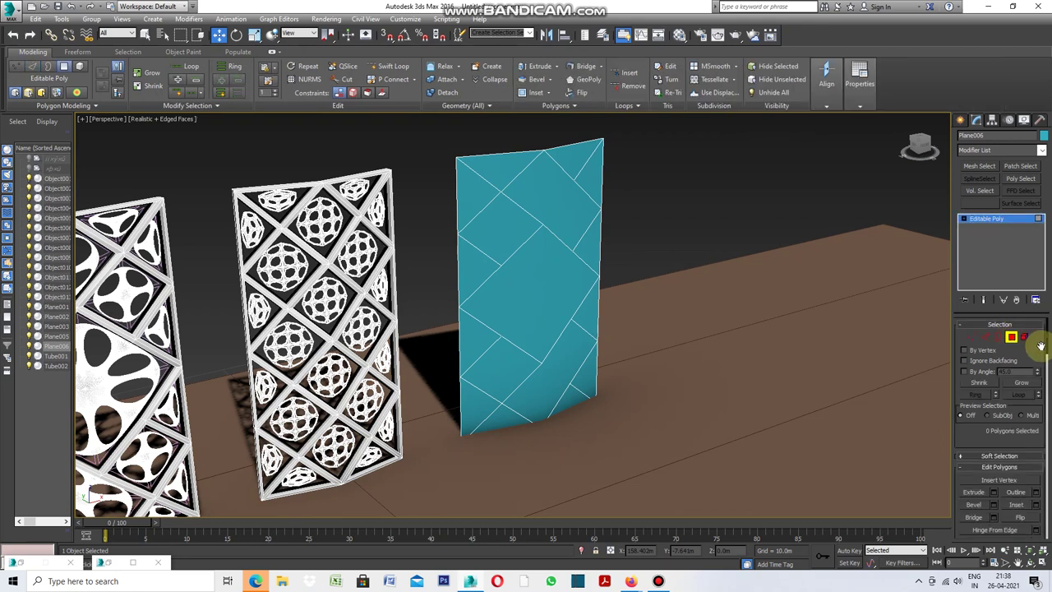
pyautogui.hotkey('ctrl', 'a')
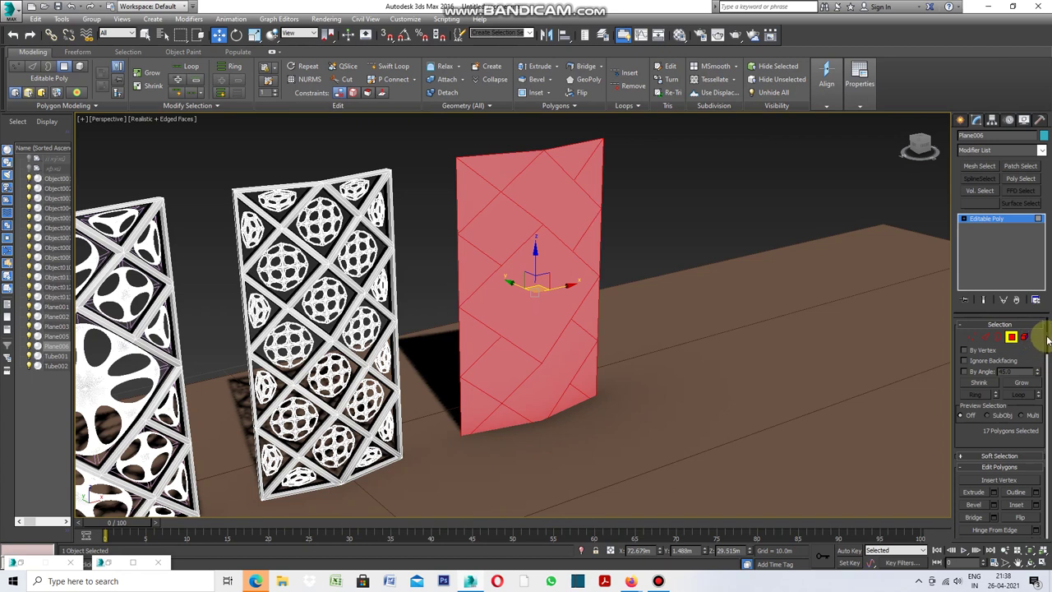
# Step: Inset every polygon separately by 0.3 m using the By Polygon inset type
pyautogui.moveTo(1049, 340); pyautogui.dragTo(1050, 366)
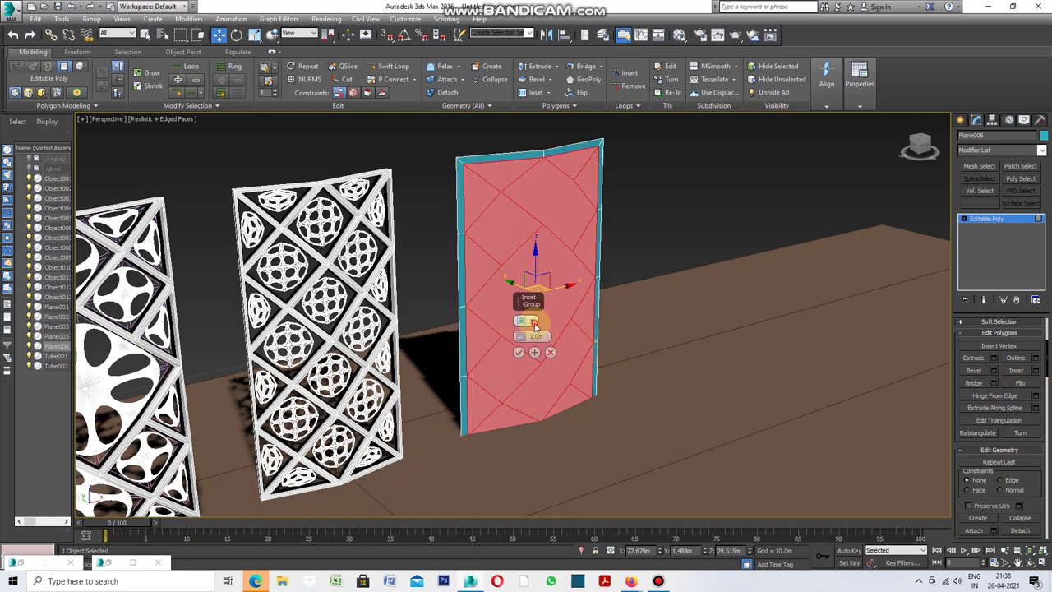
pyautogui.click(530, 336)
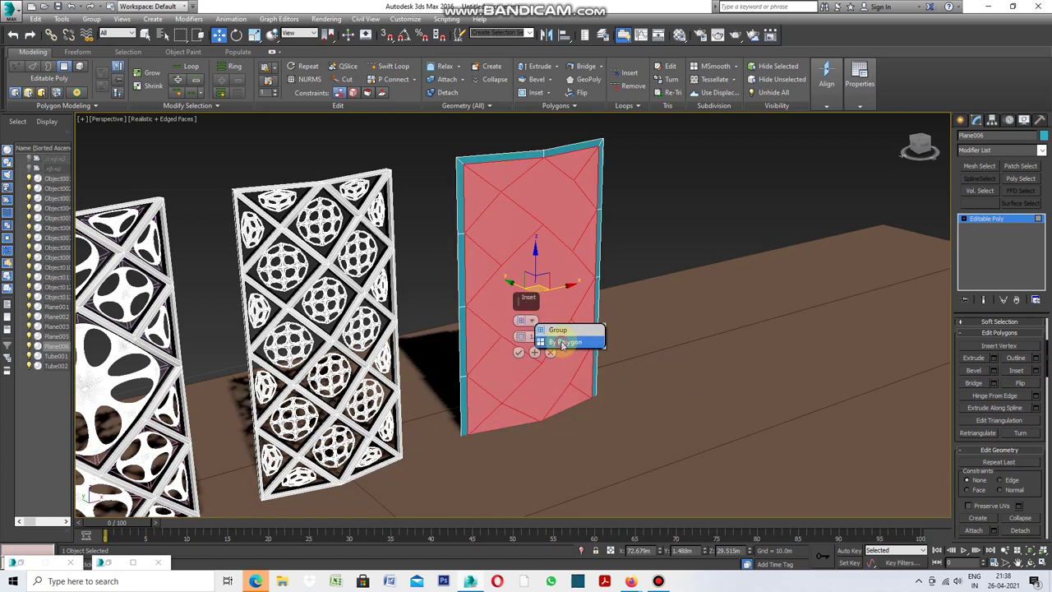
pyautogui.click(564, 343)
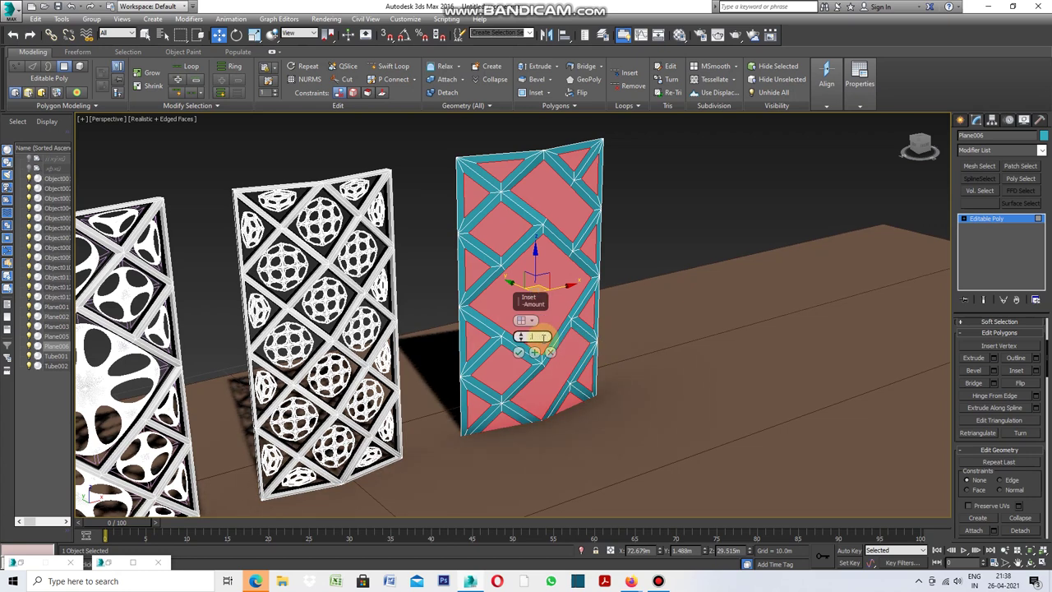
pyautogui.click(518, 355)
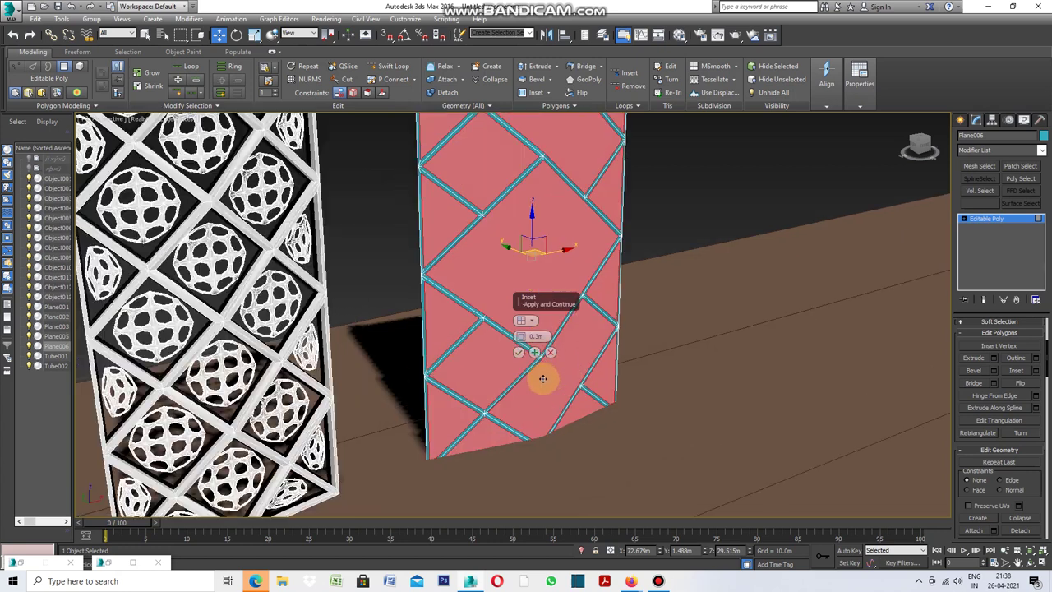
pyautogui.scroll(3, 542, 379)
pyautogui.scroll(2, 543, 378)
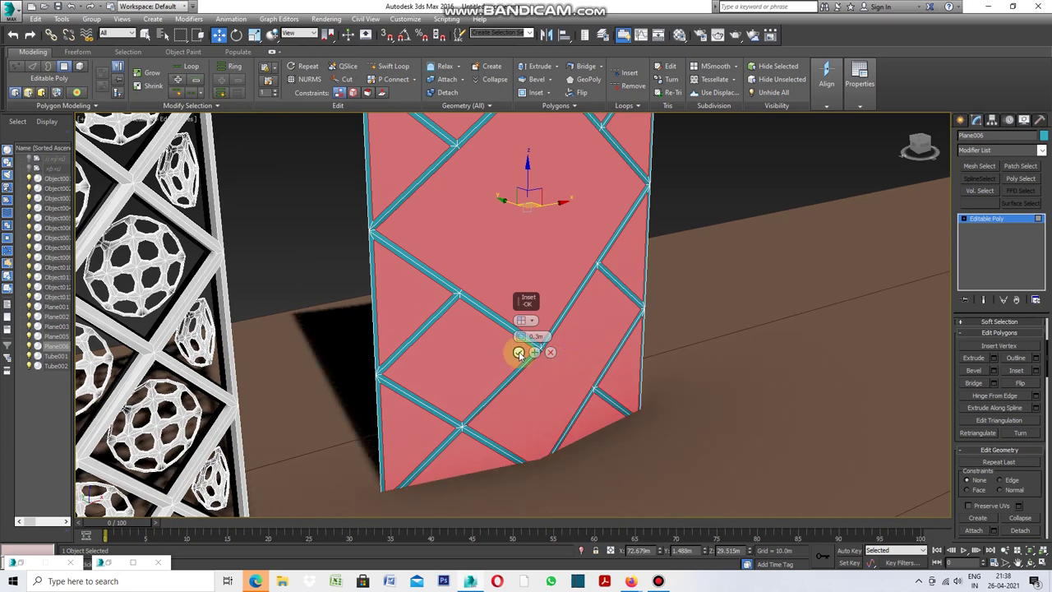
pyautogui.click(519, 354)
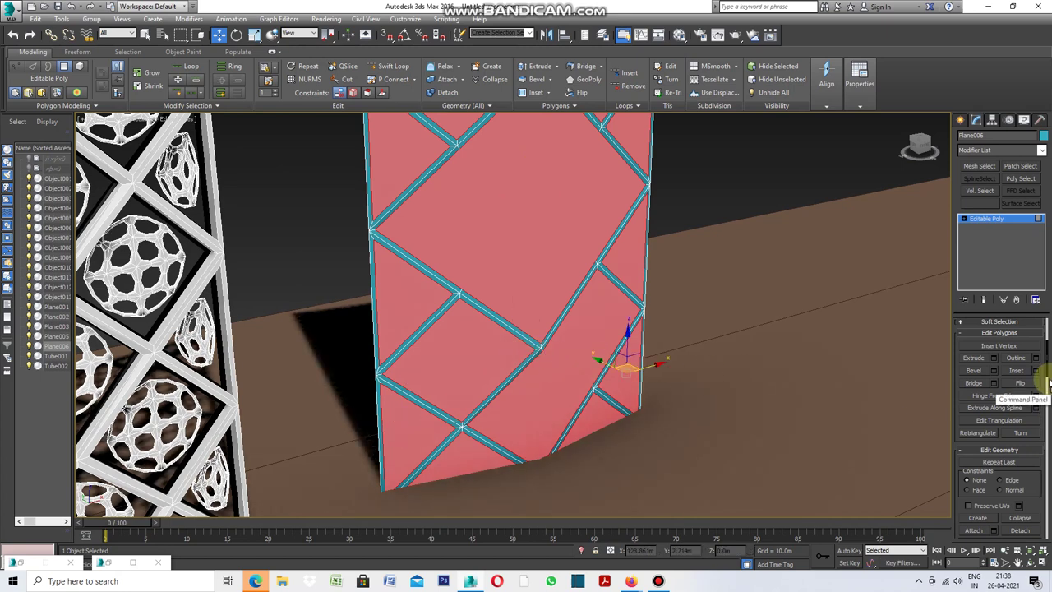
# Step: Detach the selected faces as a separate object and set the object colour to white
pyautogui.click(1020, 530)
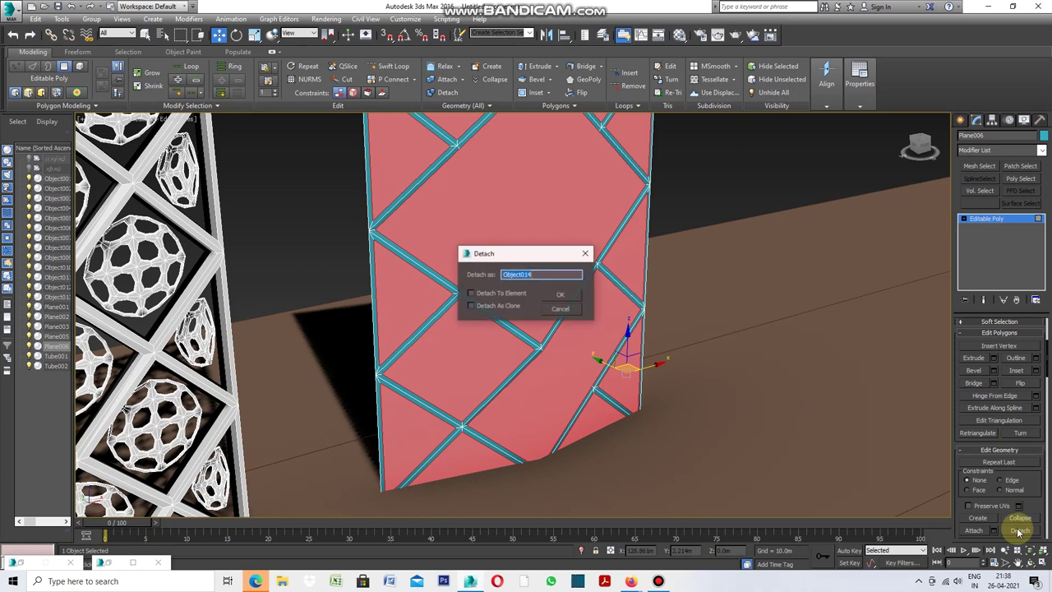
pyautogui.click(566, 295)
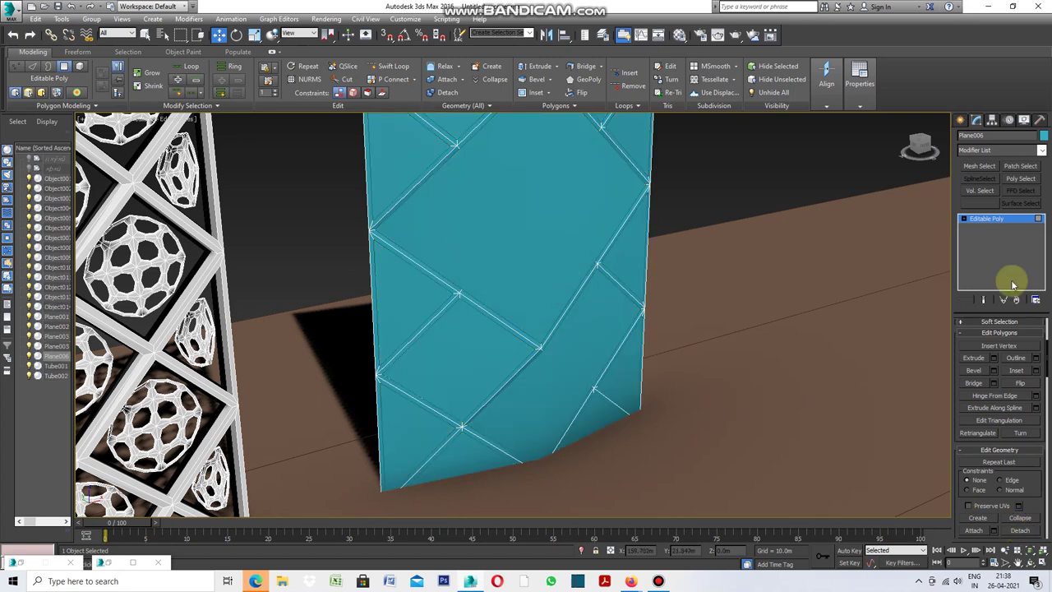
pyautogui.click(1044, 135)
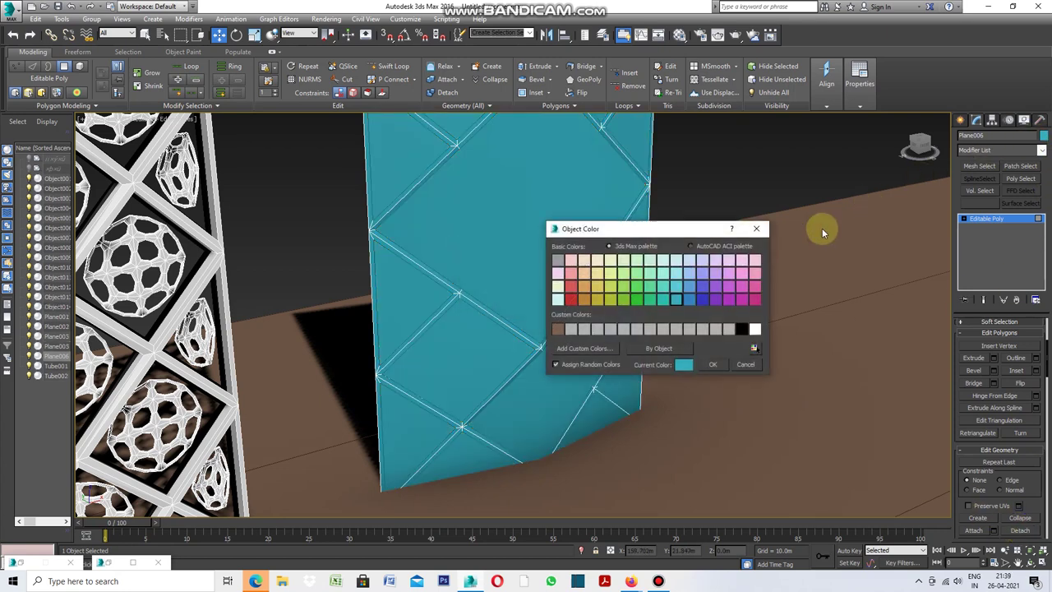
pyautogui.click(755, 329)
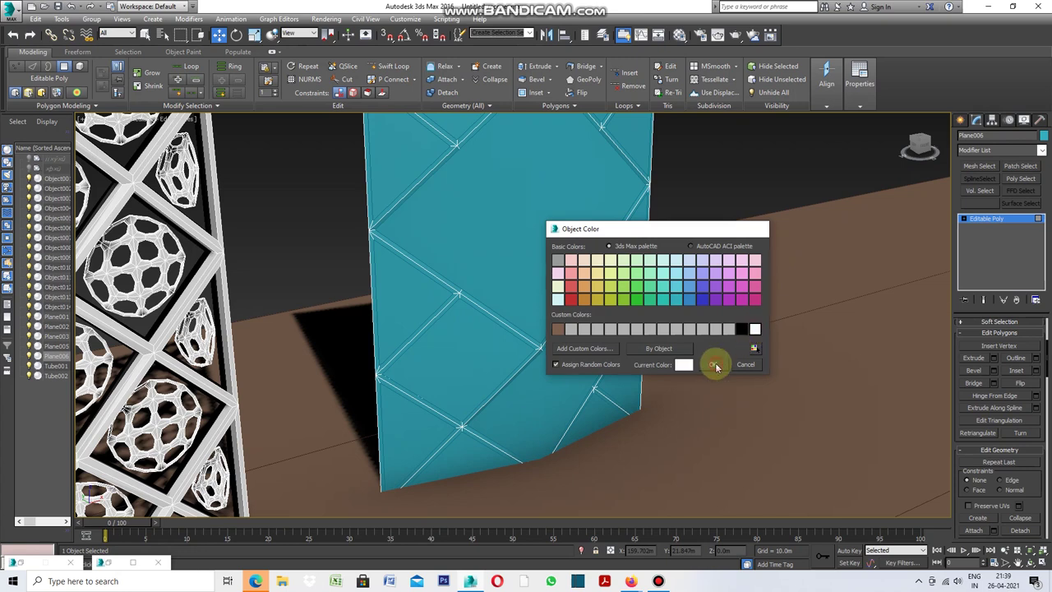
pyautogui.click(715, 365)
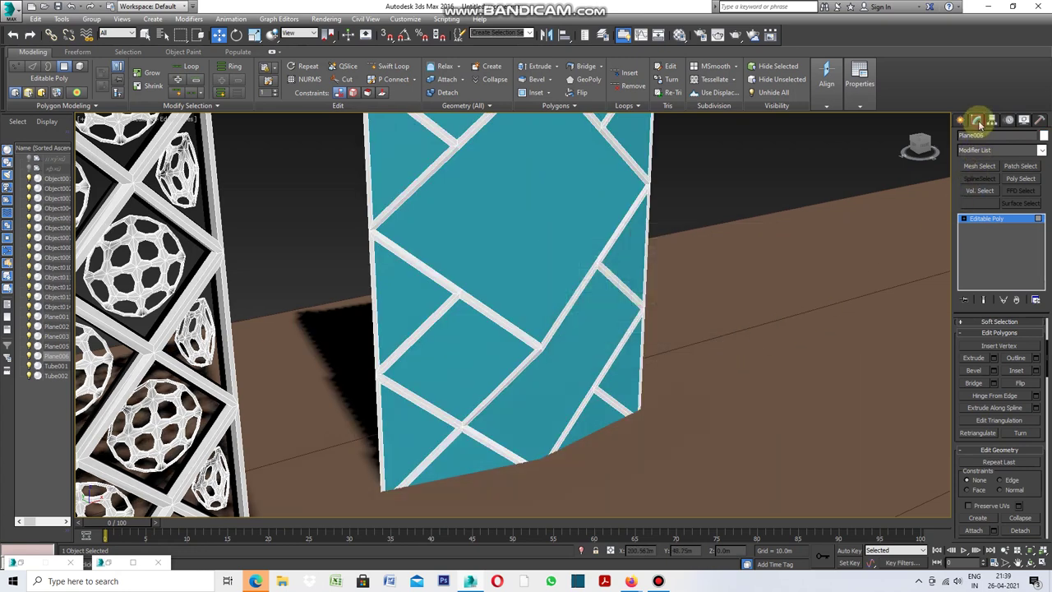
# Step: Add a Shell modifier with a 1.0 m outer amount to the teal infill plane
pyautogui.click(1041, 150)
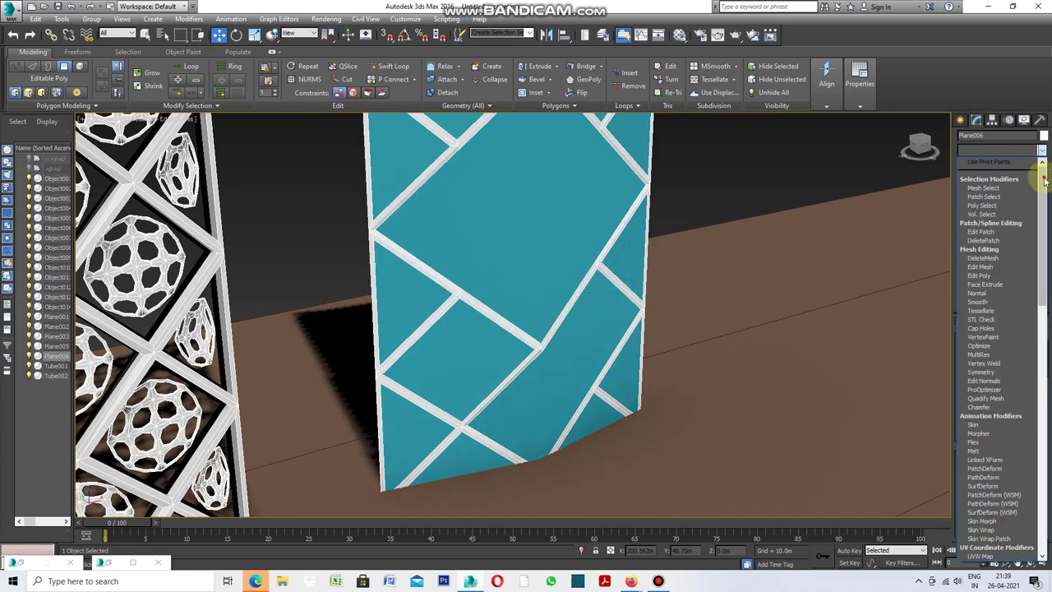
pyautogui.moveTo(1045, 179); pyautogui.dragTo(1037, 364)
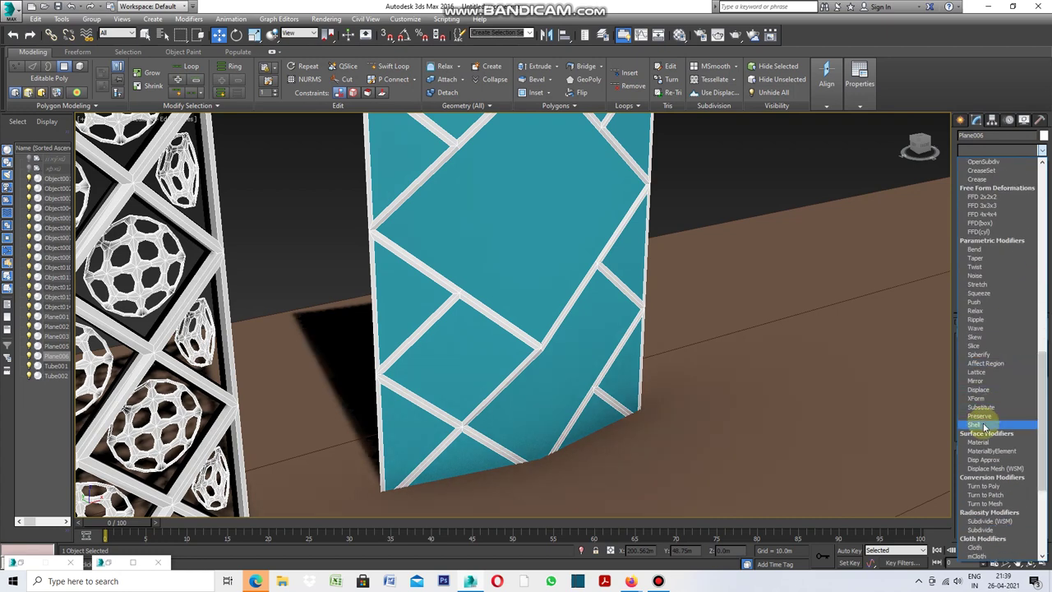
pyautogui.click(984, 425)
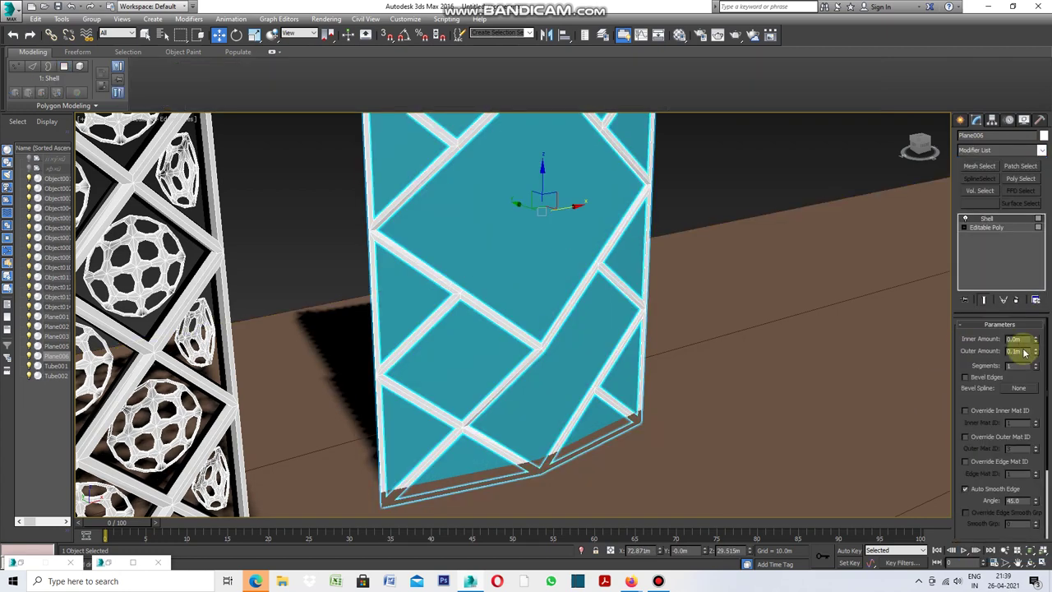
pyautogui.moveTo(1028, 349); pyautogui.dragTo(1032, 351)
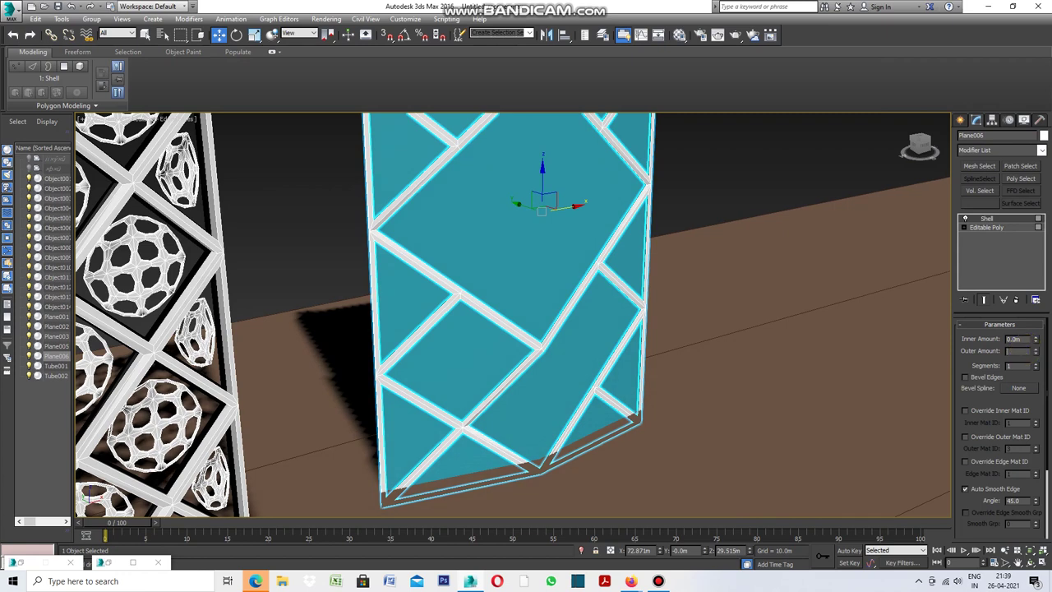
pyautogui.write('1')
pyautogui.press('Return')
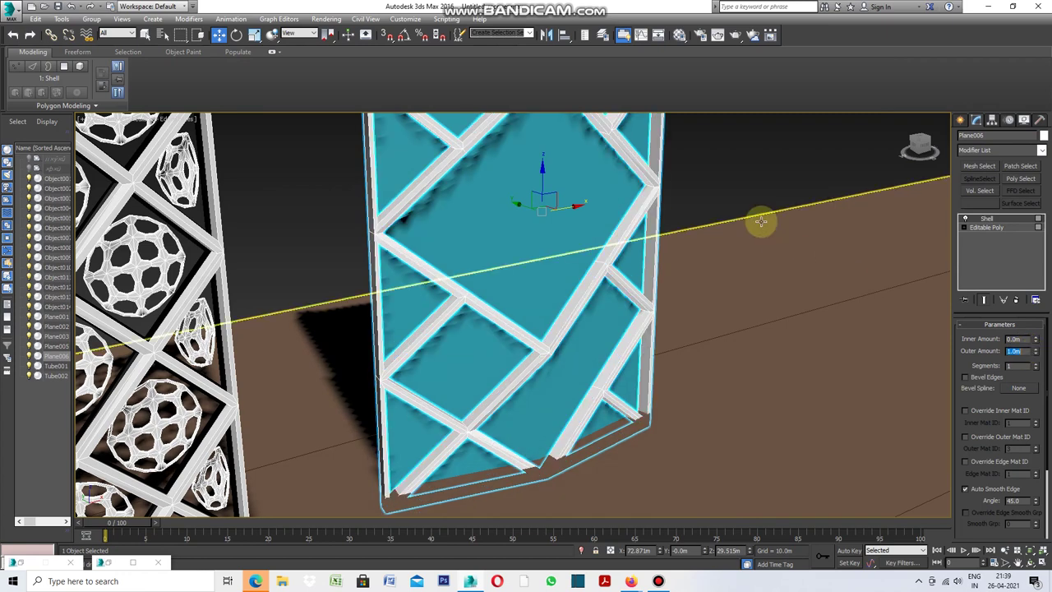
pyautogui.click(731, 172)
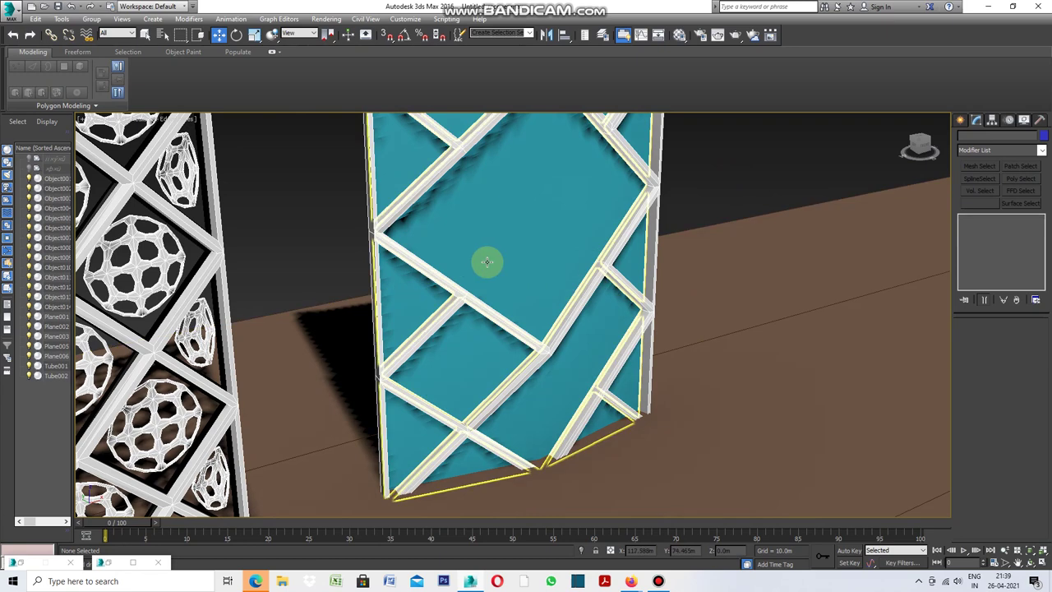
pyautogui.scroll(-3, 510, 276)
pyautogui.scroll(3, 557, 227)
pyautogui.scroll(3, 558, 213)
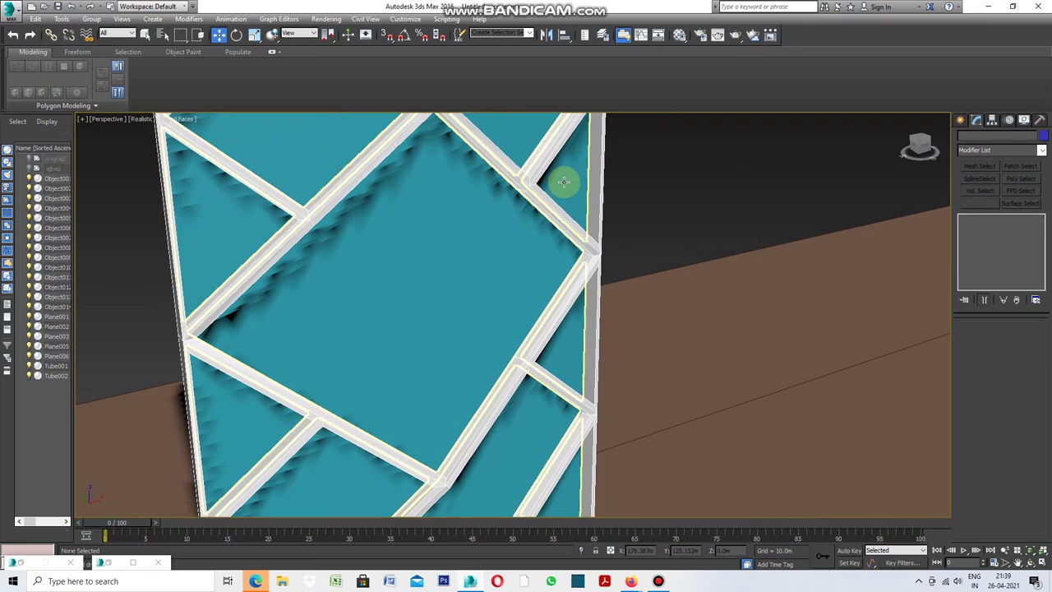
pyautogui.scroll(-3, 490, 252)
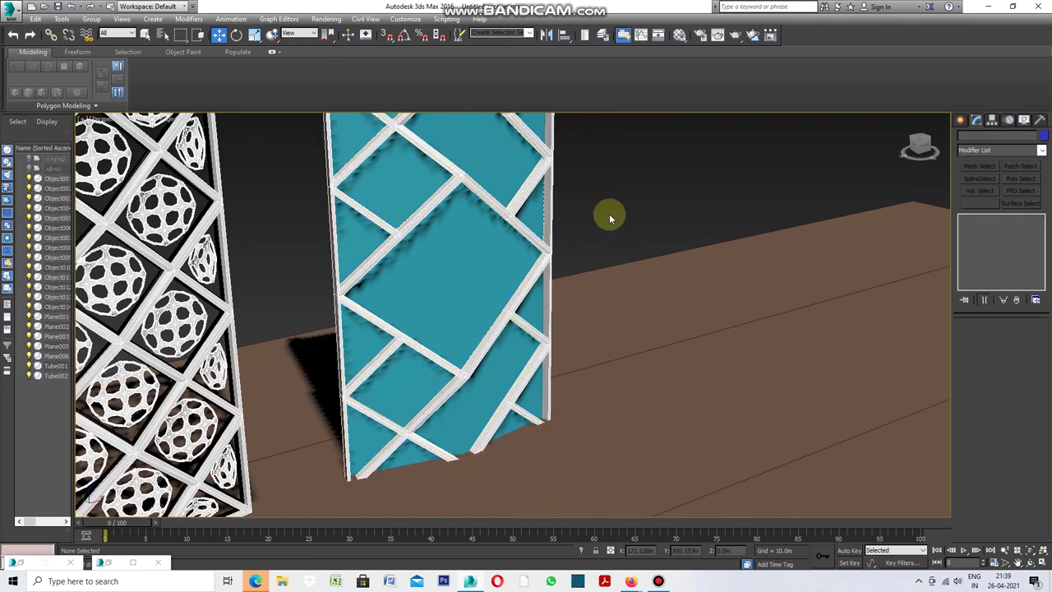
# Step: Select Object014 and switch to Polygon sub-object mode
pyautogui.click(477, 243)
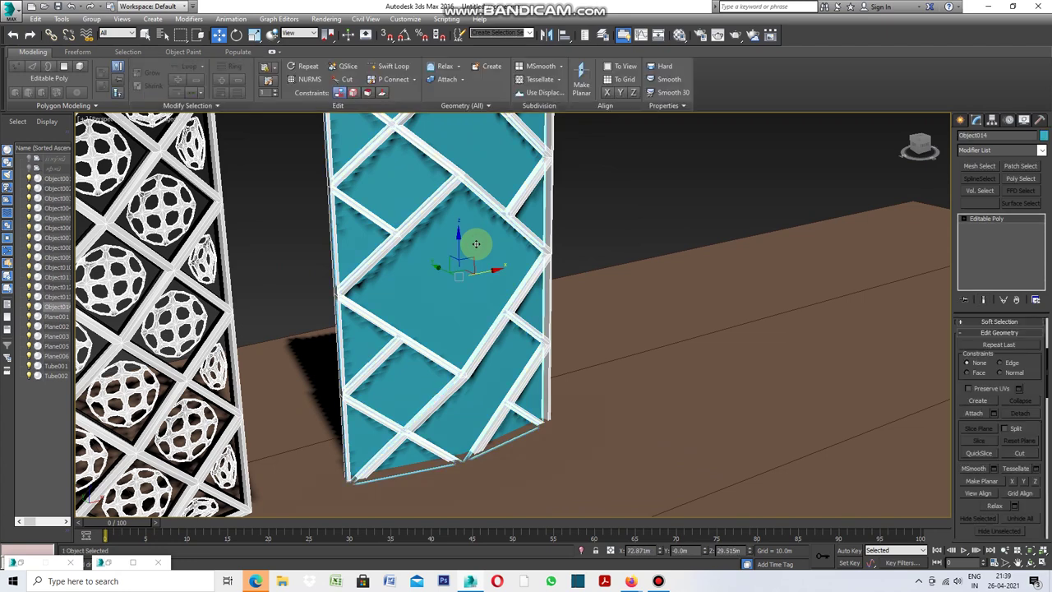
pyautogui.moveTo(1049, 375); pyautogui.dragTo(1050, 324)
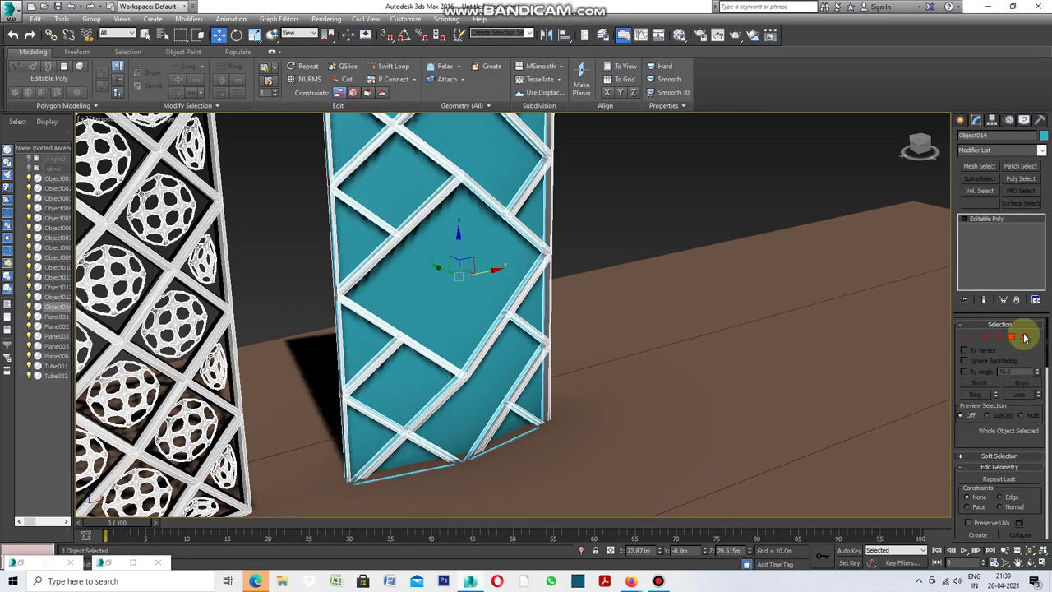
pyautogui.click(1011, 337)
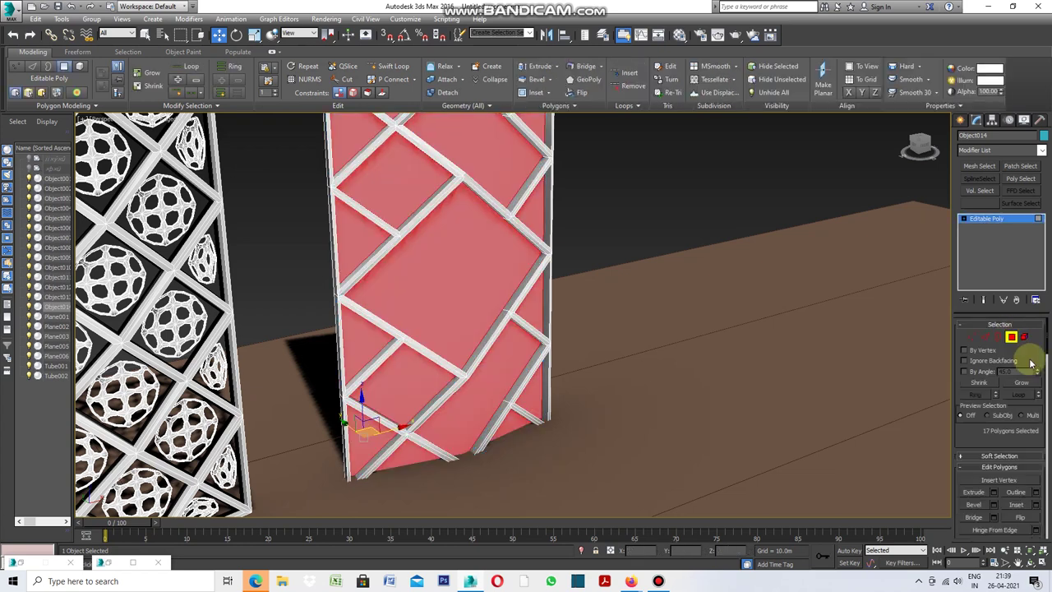
pyautogui.moveTo(1049, 341); pyautogui.dragTo(1049, 370)
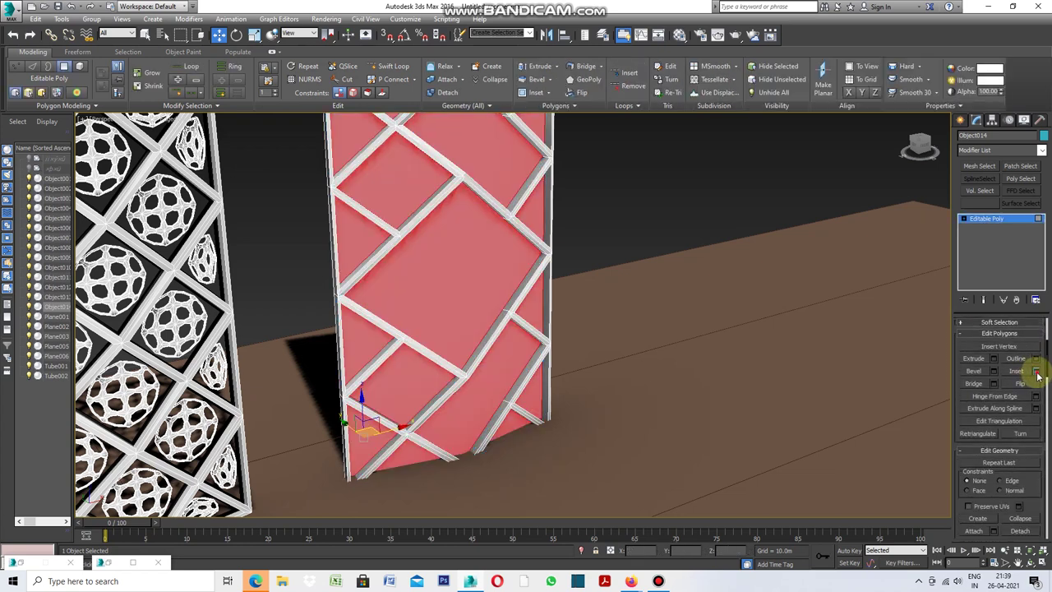
# Step: Inset its faces By Polygon by 0.17 and detach them as Object015
pyautogui.click(1037, 372)
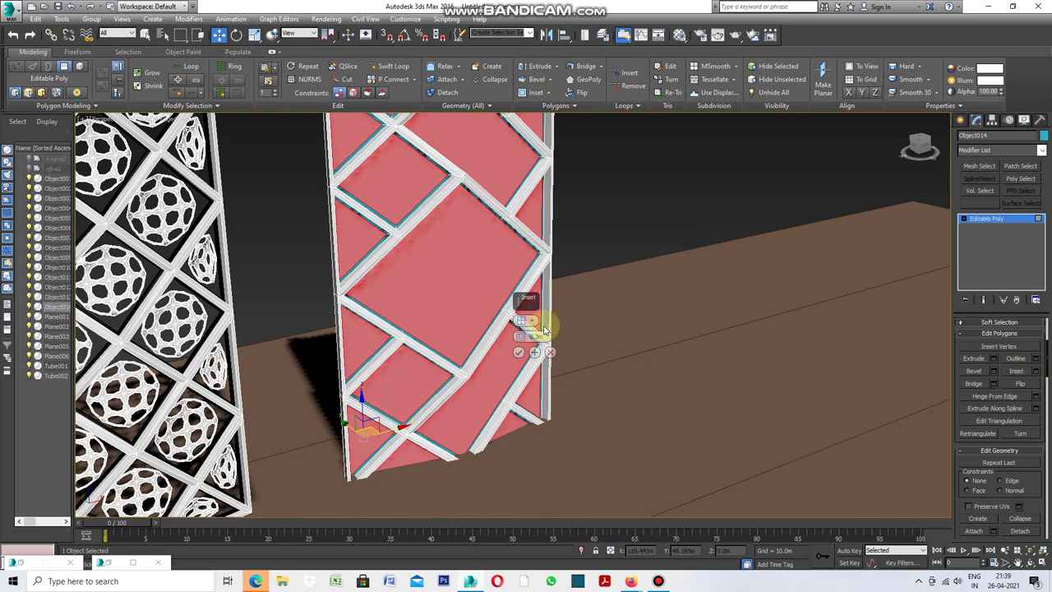
pyautogui.click(533, 320)
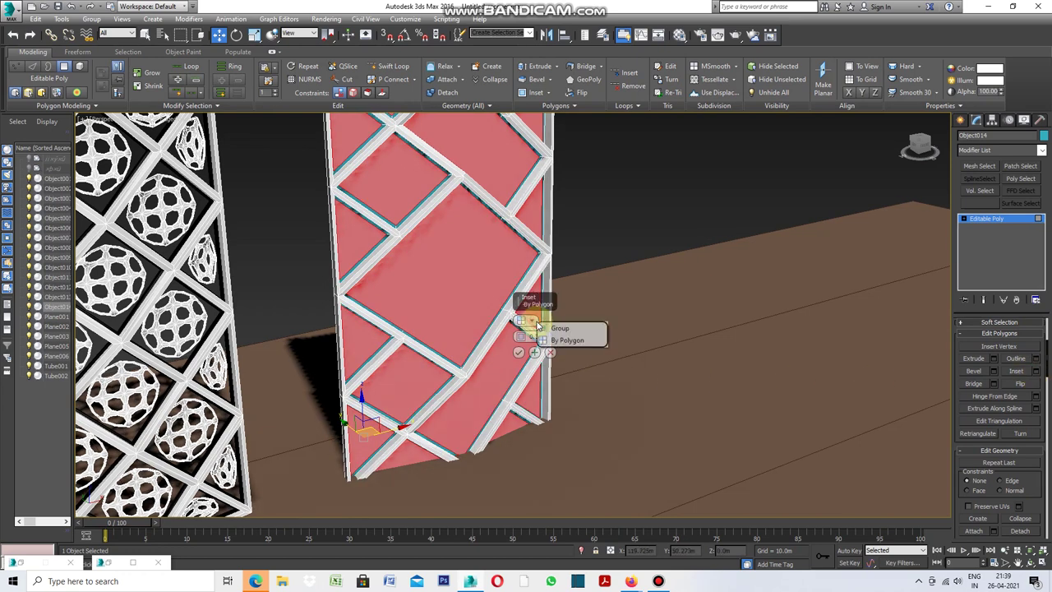
pyautogui.click(574, 342)
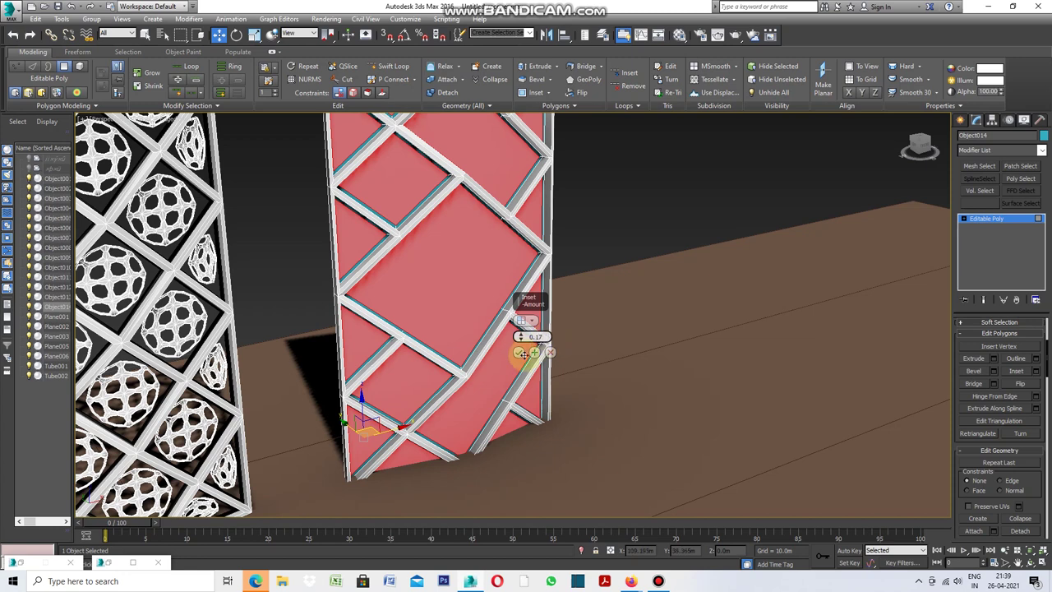
pyautogui.click(520, 353)
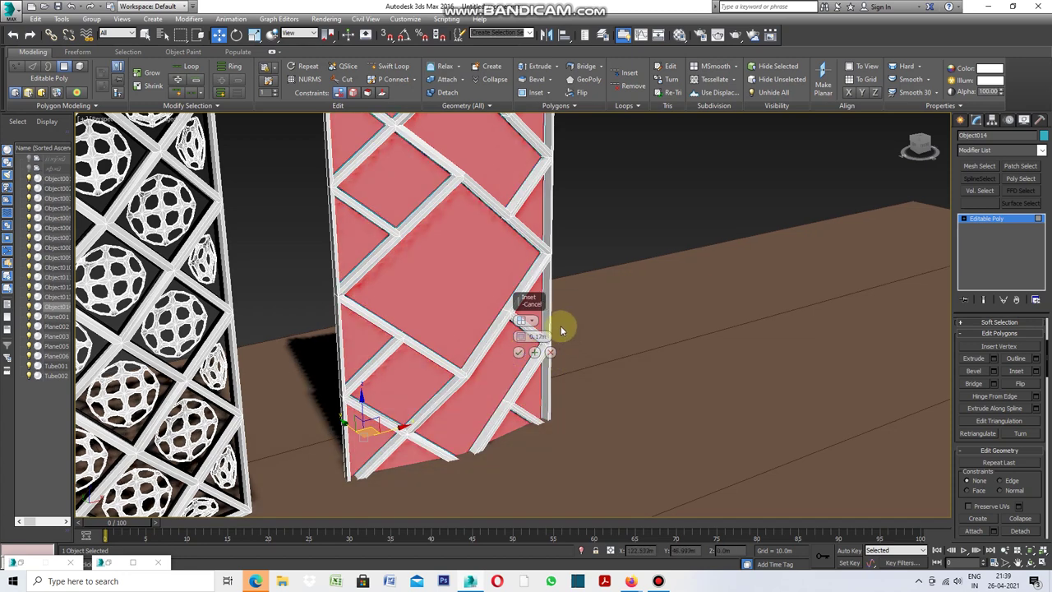
pyautogui.click(519, 351)
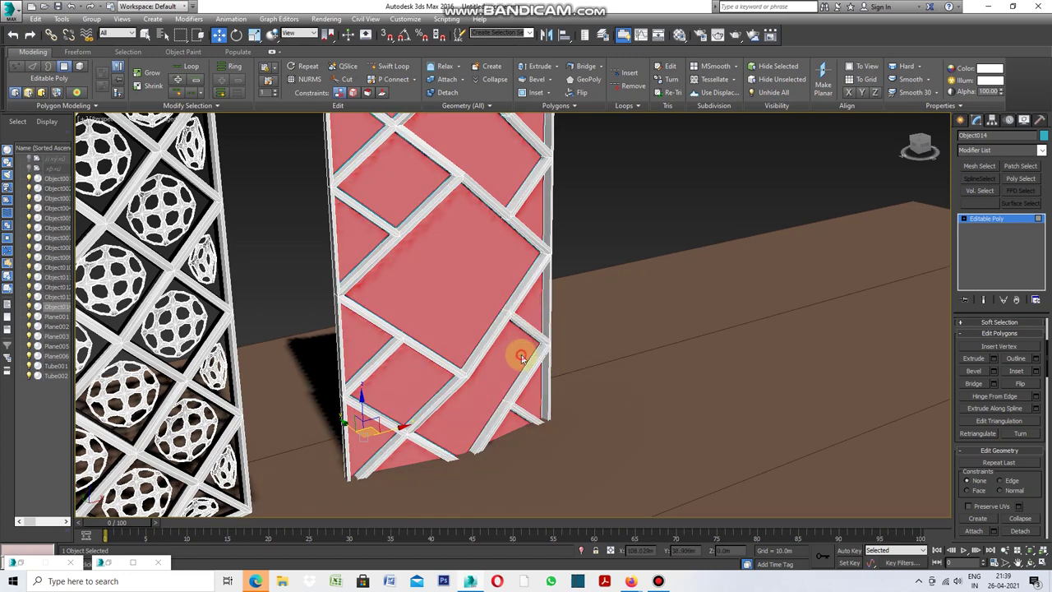
pyautogui.click(1020, 531)
pyautogui.click(567, 304)
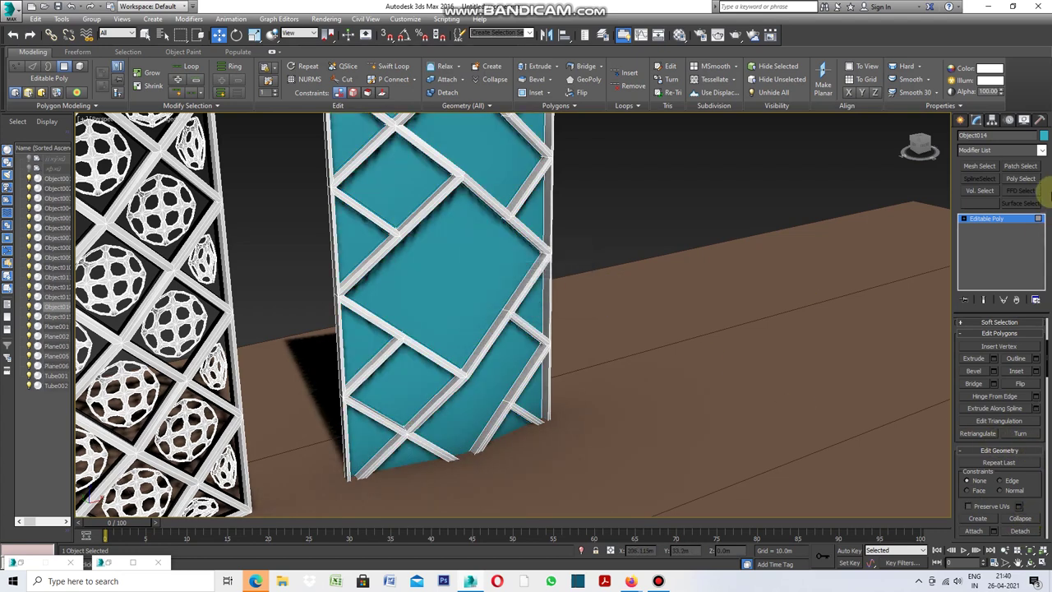
pyautogui.click(1043, 136)
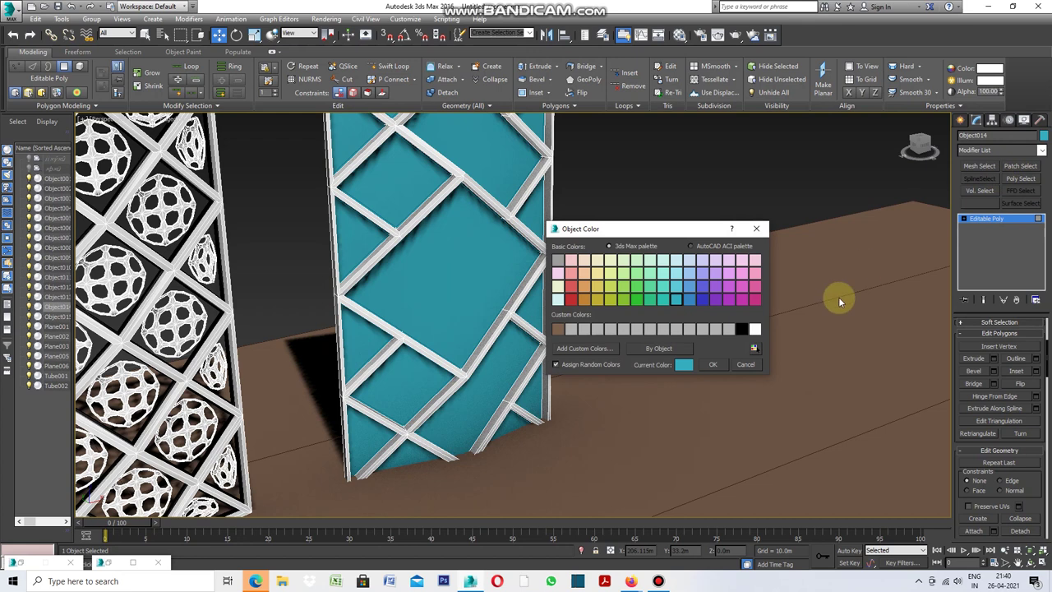
pyautogui.click(713, 364)
pyautogui.scroll(1, 542, 265)
pyautogui.scroll(1, 543, 264)
pyautogui.scroll(1, 543, 265)
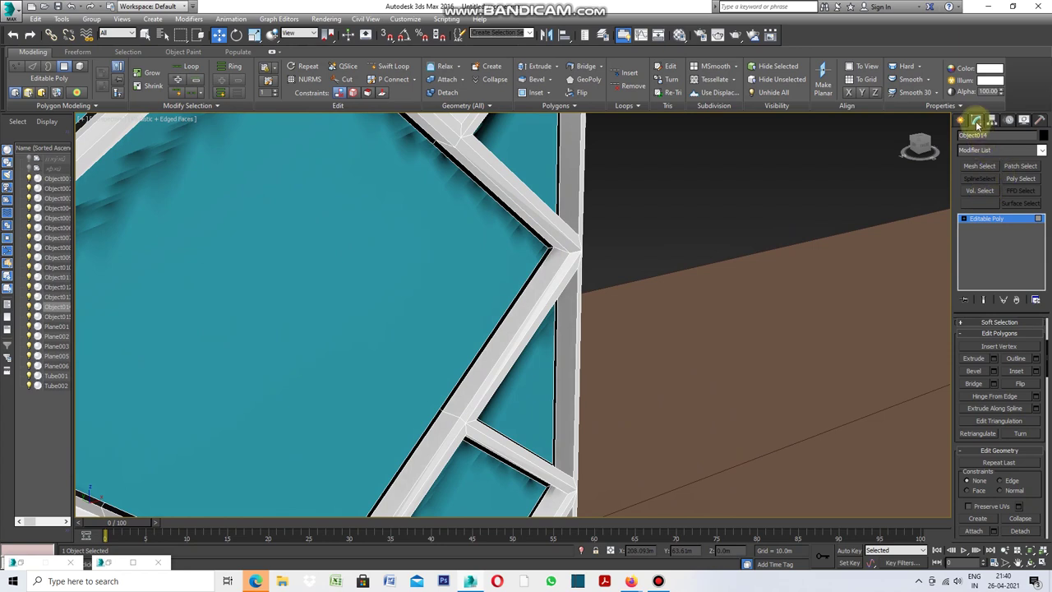
pyautogui.click(1042, 152)
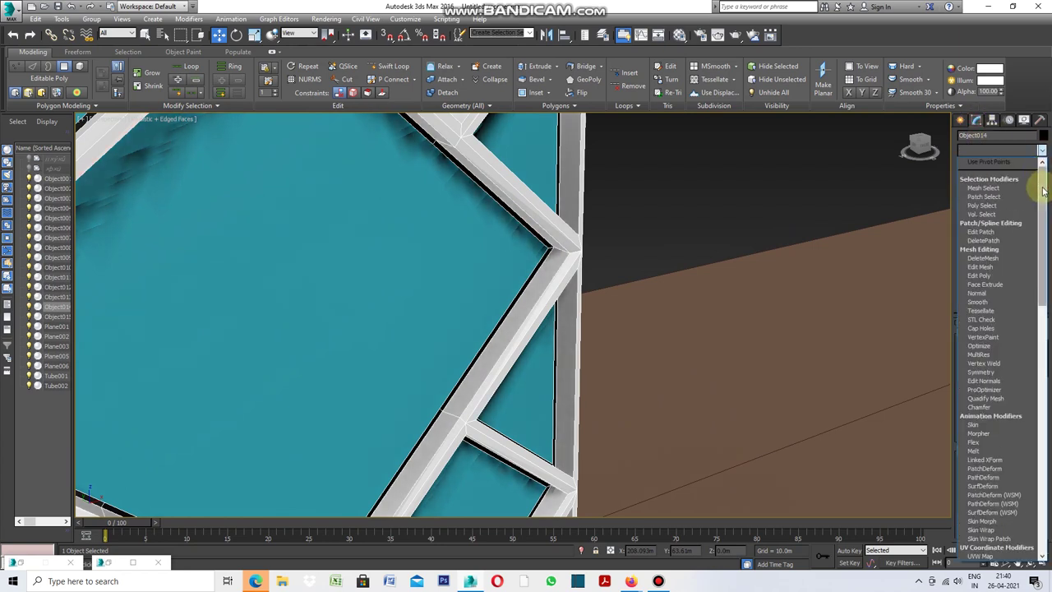
pyautogui.moveTo(1042, 172); pyautogui.dragTo(1048, 372)
pyautogui.scroll(-1, 1048, 372)
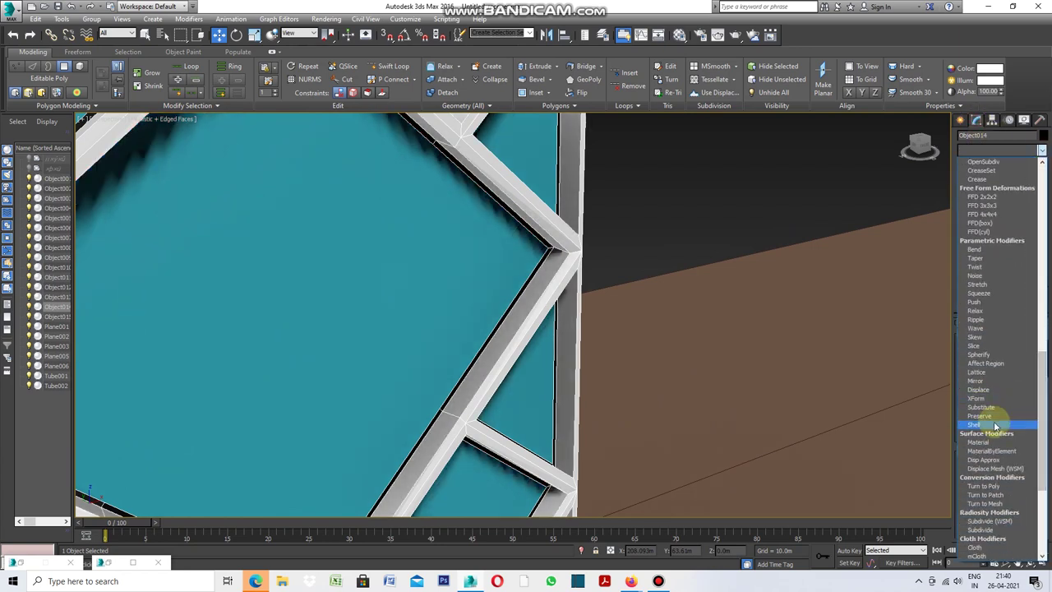
pyautogui.click(998, 426)
pyautogui.scroll(-1, 666, 197)
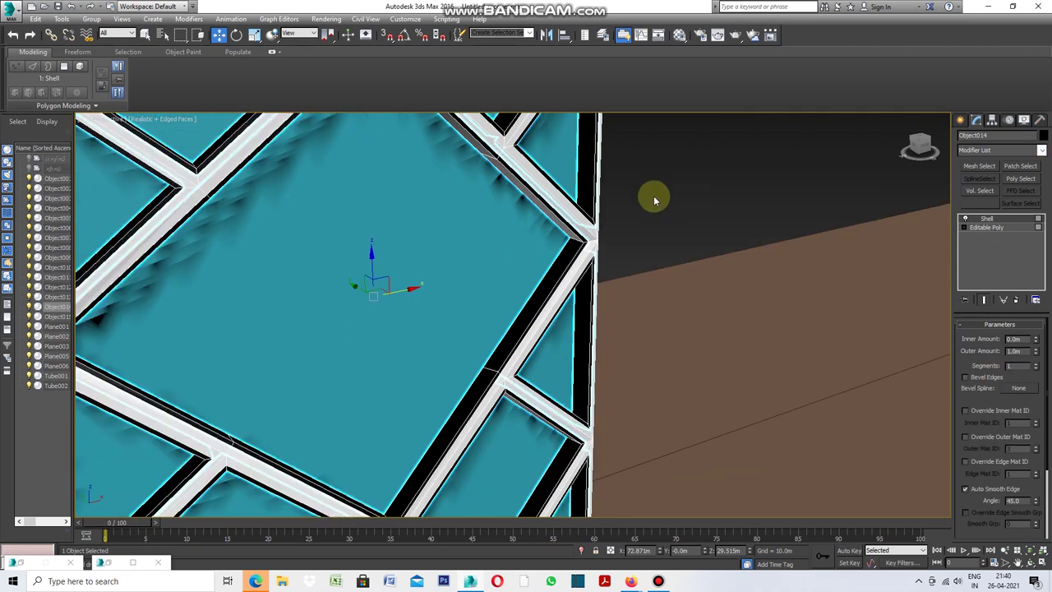
pyautogui.scroll(1, 583, 239)
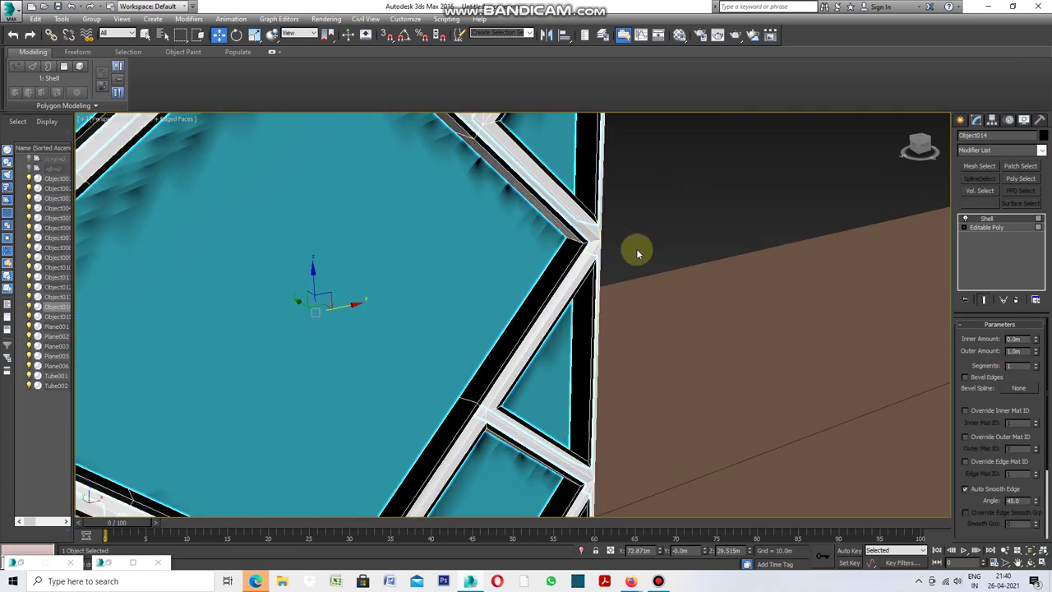
pyautogui.click(1032, 352)
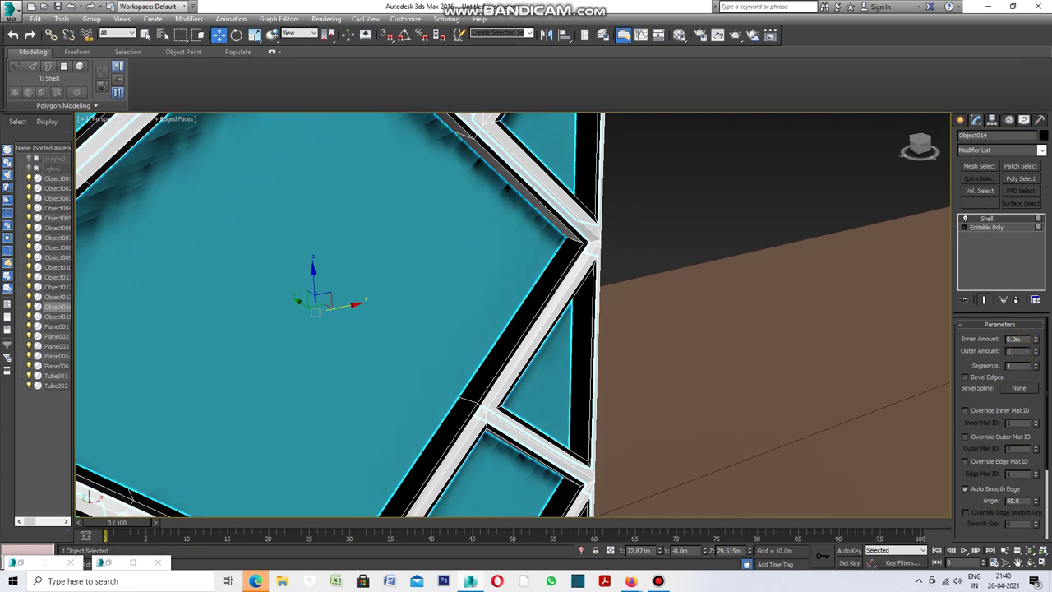
pyautogui.click(848, 207)
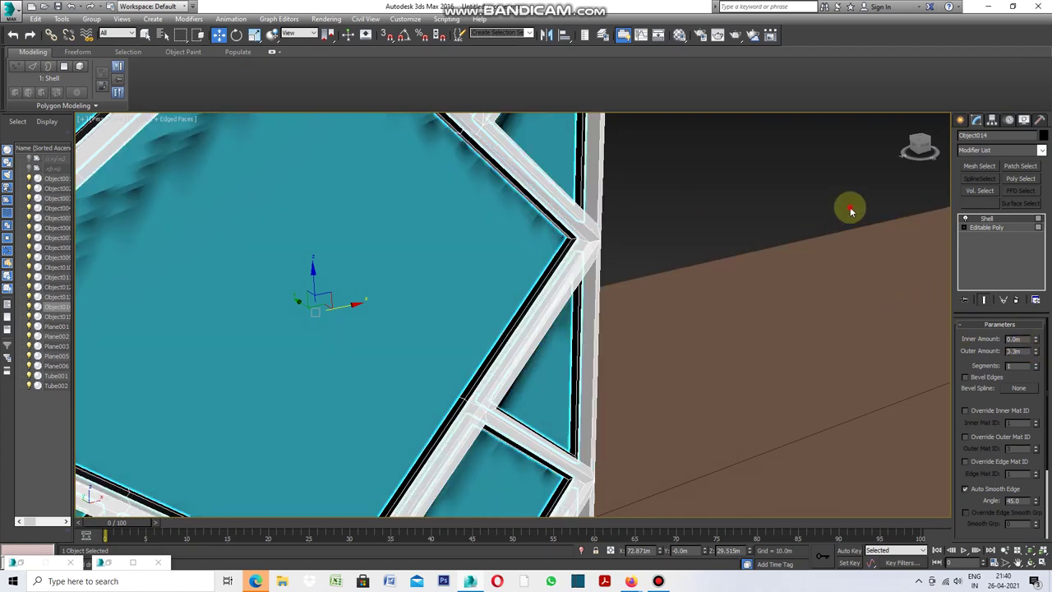
pyautogui.scroll(-3, 674, 238)
pyautogui.scroll(2, 616, 271)
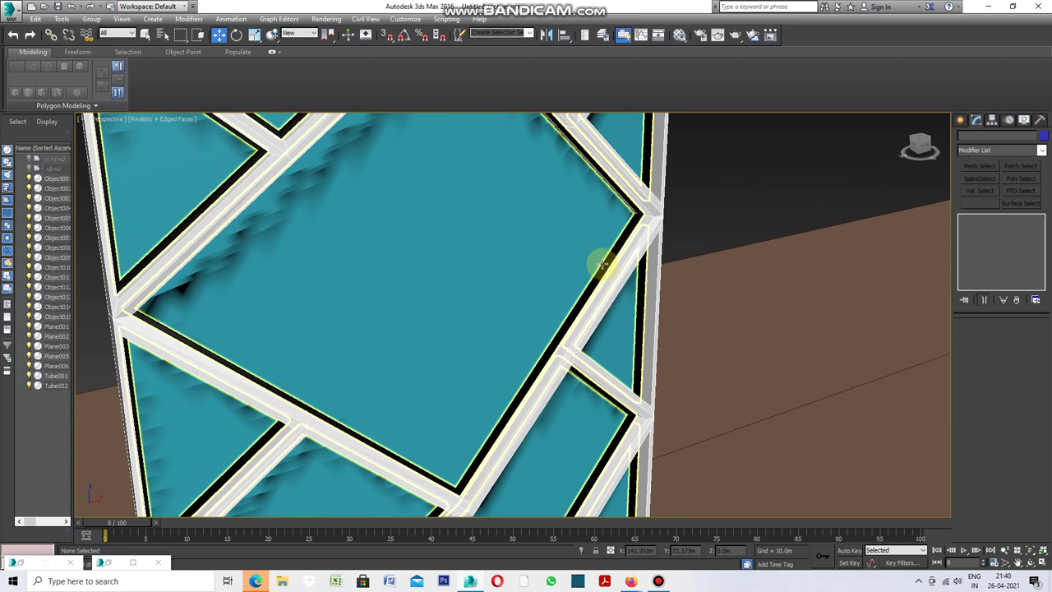
pyautogui.scroll(1, 608, 263)
pyautogui.scroll(-3, 625, 272)
pyautogui.scroll(-3, 620, 280)
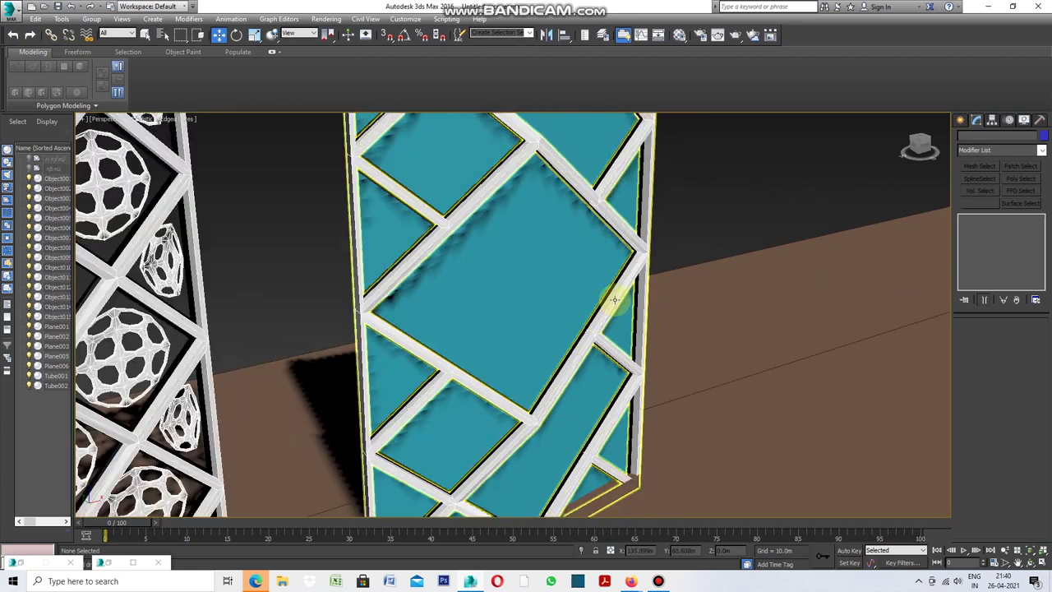
pyautogui.scroll(-1, 621, 292)
pyautogui.scroll(-3, 637, 247)
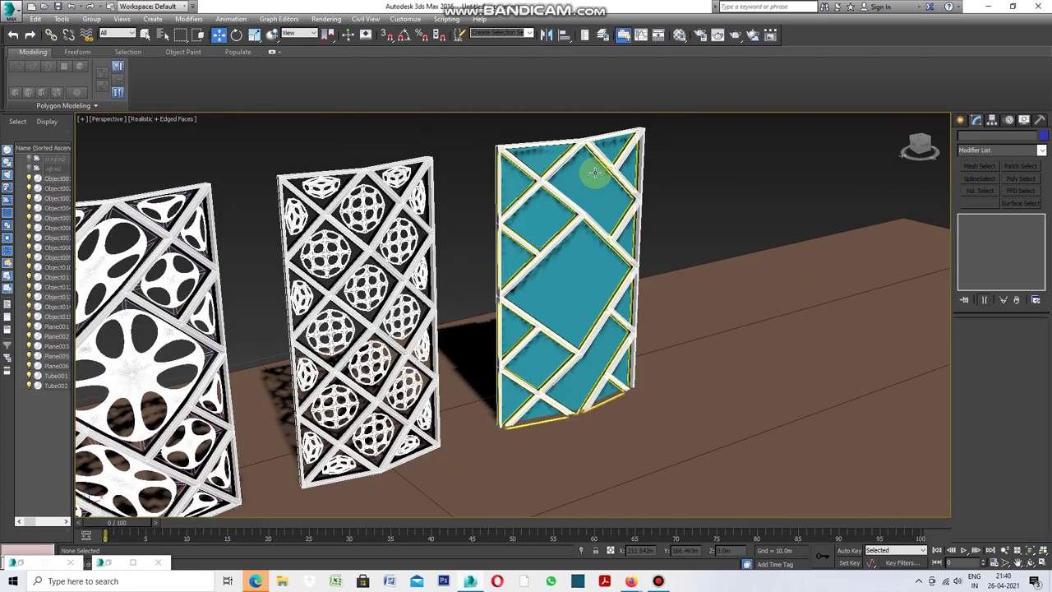
pyautogui.scroll(3, 598, 169)
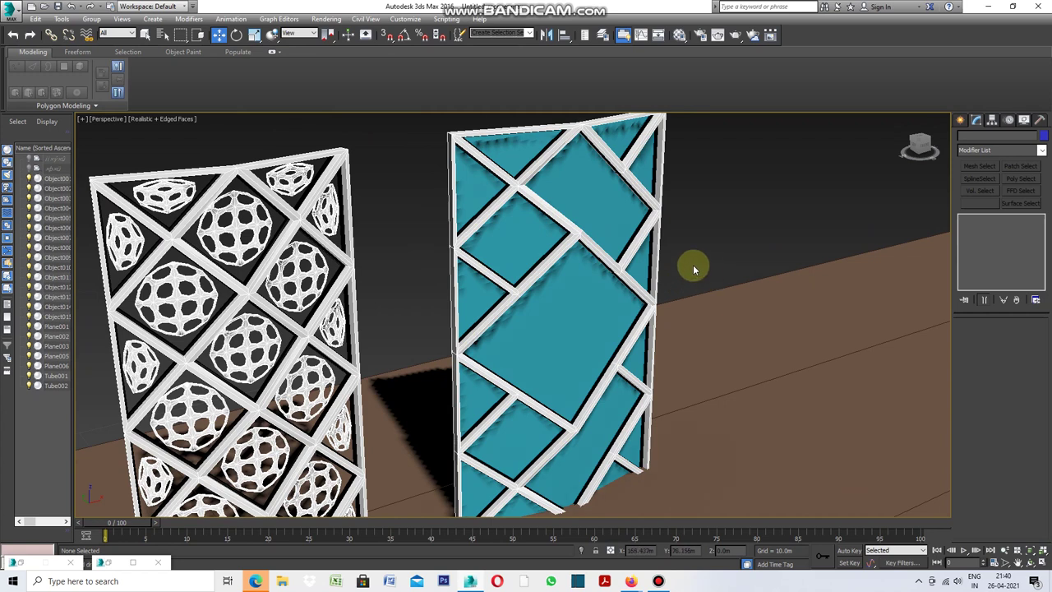
pyautogui.scroll(-2, 603, 227)
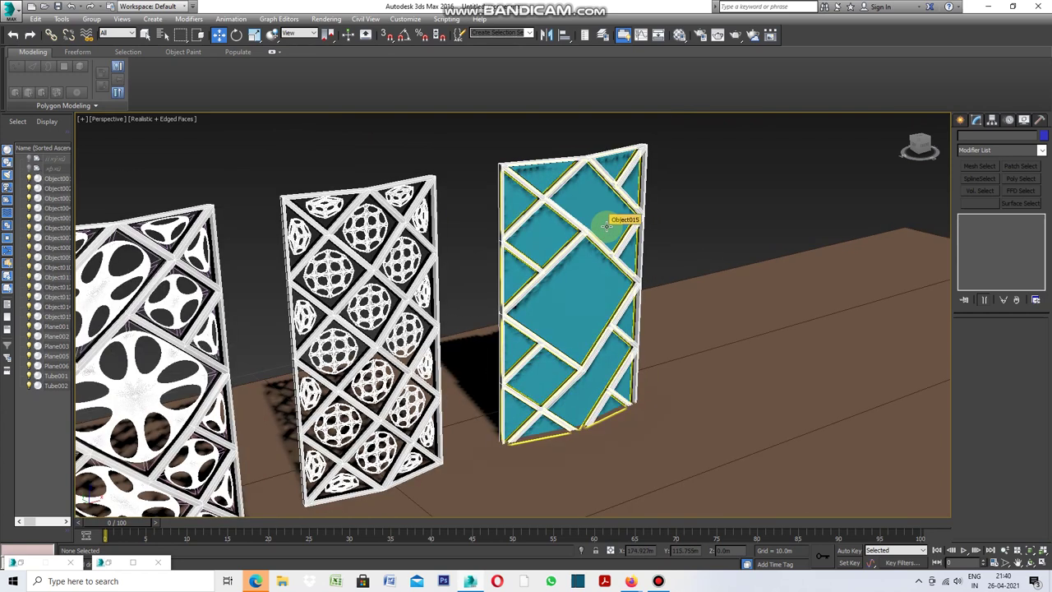
pyautogui.scroll(-2, 605, 226)
pyautogui.scroll(1, 393, 296)
pyautogui.scroll(2, 393, 296)
pyautogui.scroll(3, 393, 296)
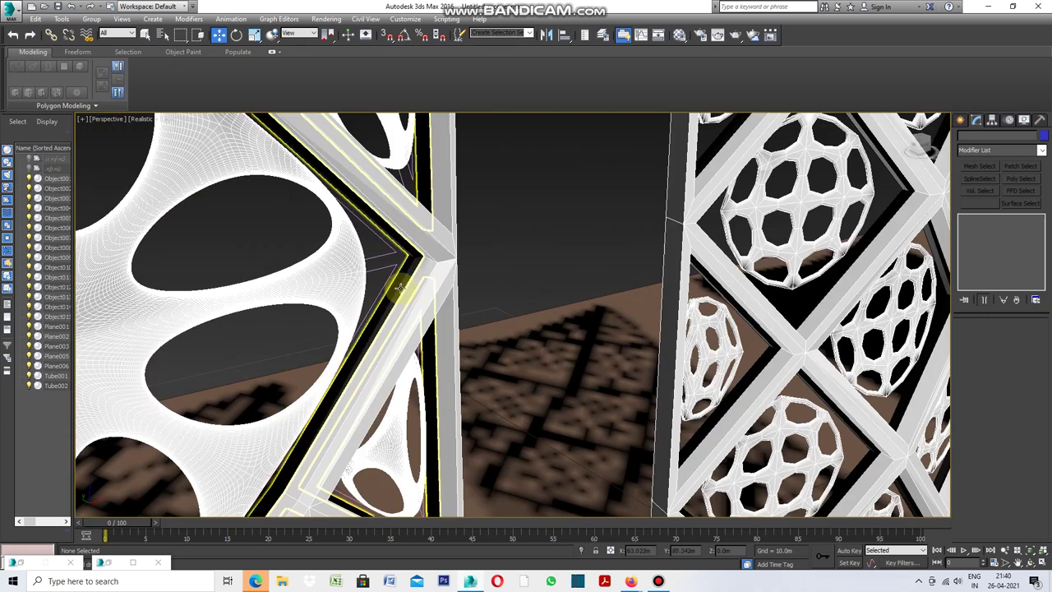
pyautogui.scroll(-3, 386, 298)
pyautogui.scroll(-2, 370, 300)
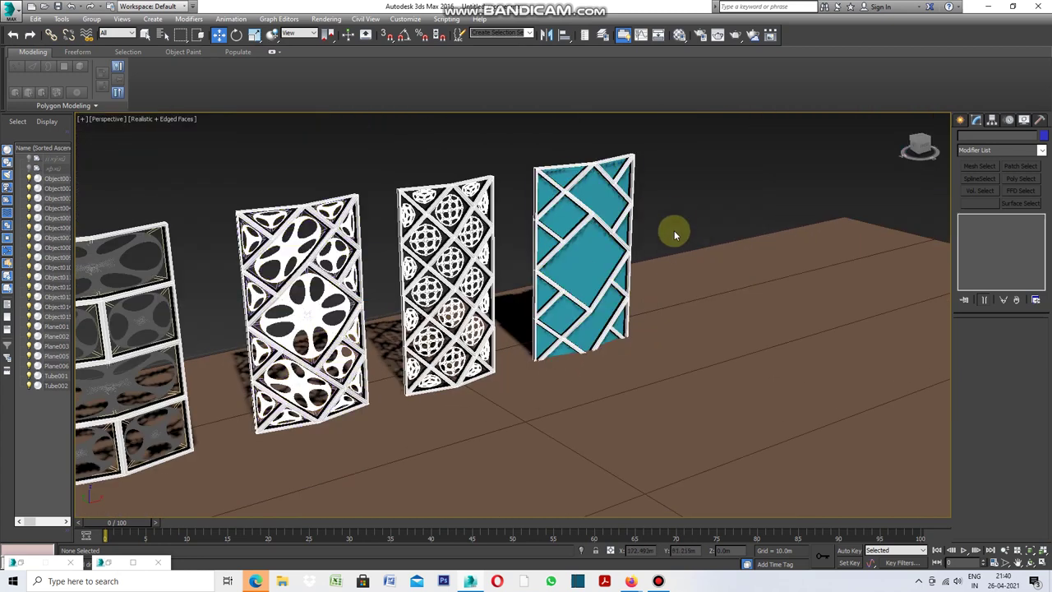
pyautogui.scroll(3, 674, 236)
# Step: Select the teal diamond-frame panel
pyautogui.click(512, 272)
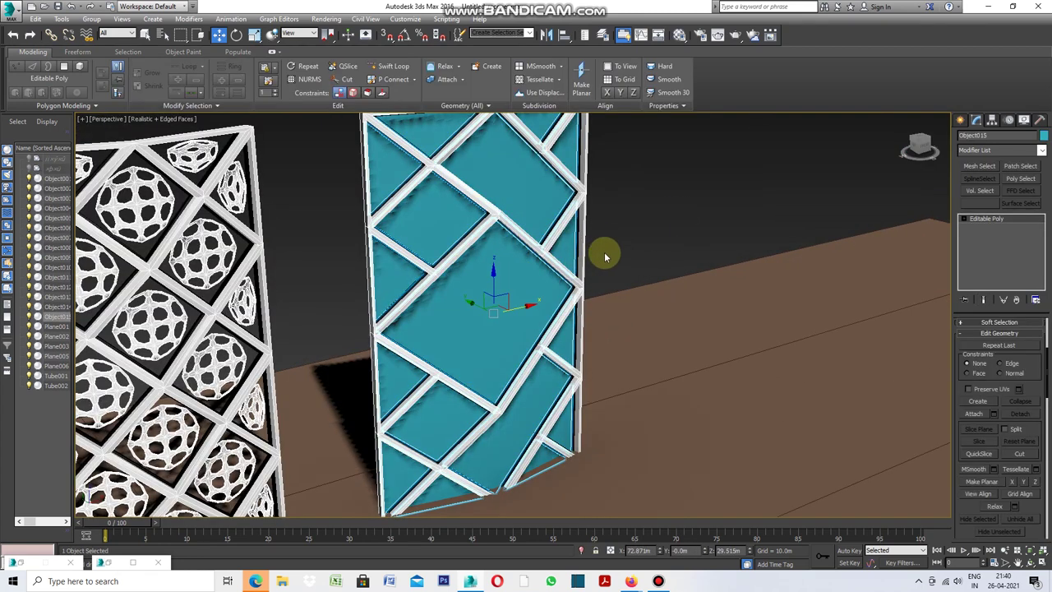
pyautogui.scroll(3, 575, 296)
pyautogui.scroll(2, 584, 300)
pyautogui.scroll(1, 590, 302)
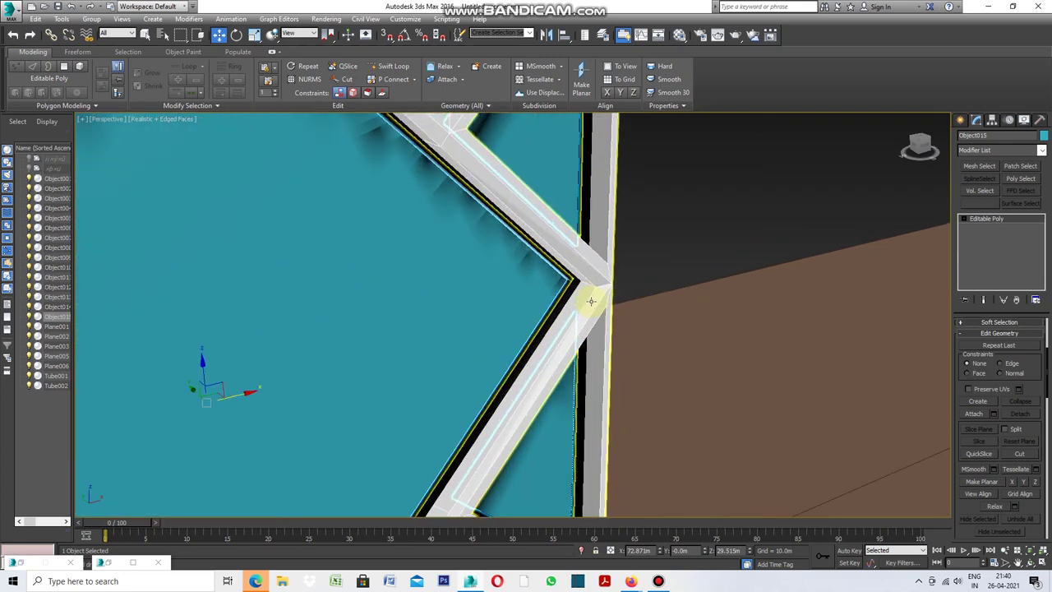
pyautogui.click(653, 261)
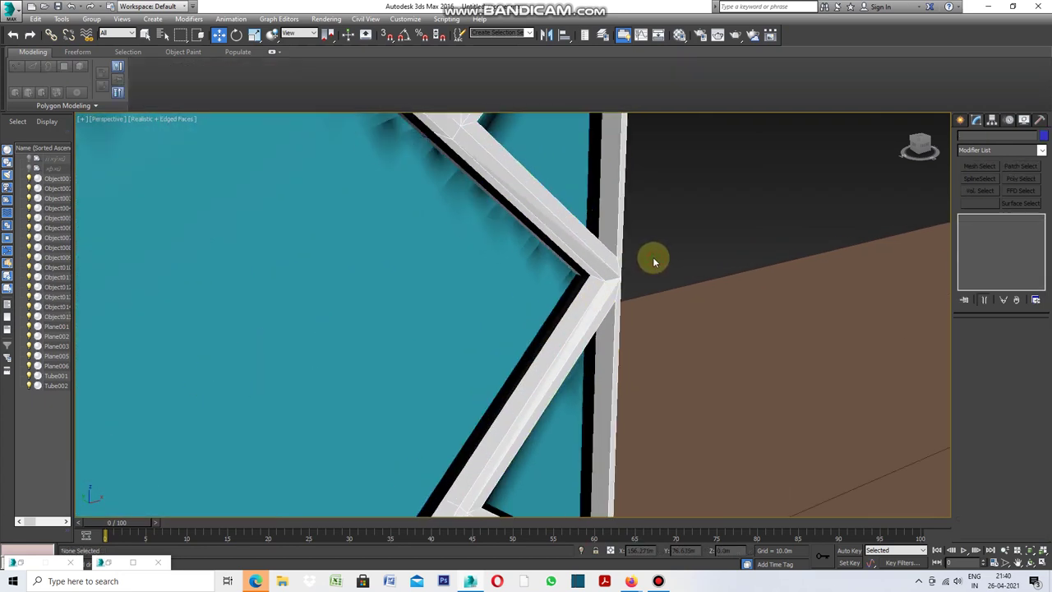
pyautogui.click(496, 266)
pyautogui.scroll(-2, 496, 266)
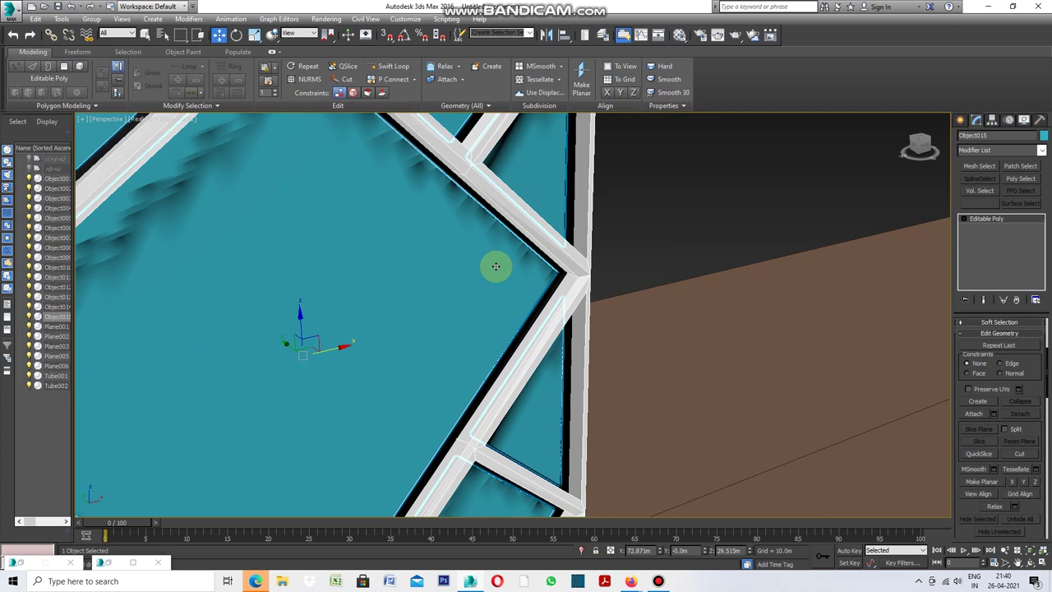
pyautogui.scroll(-1, 507, 264)
# Step: Switch to Edge sub-object mode and pick an edge on the teal panel
pyautogui.moveTo(1048, 383); pyautogui.dragTo(1049, 345)
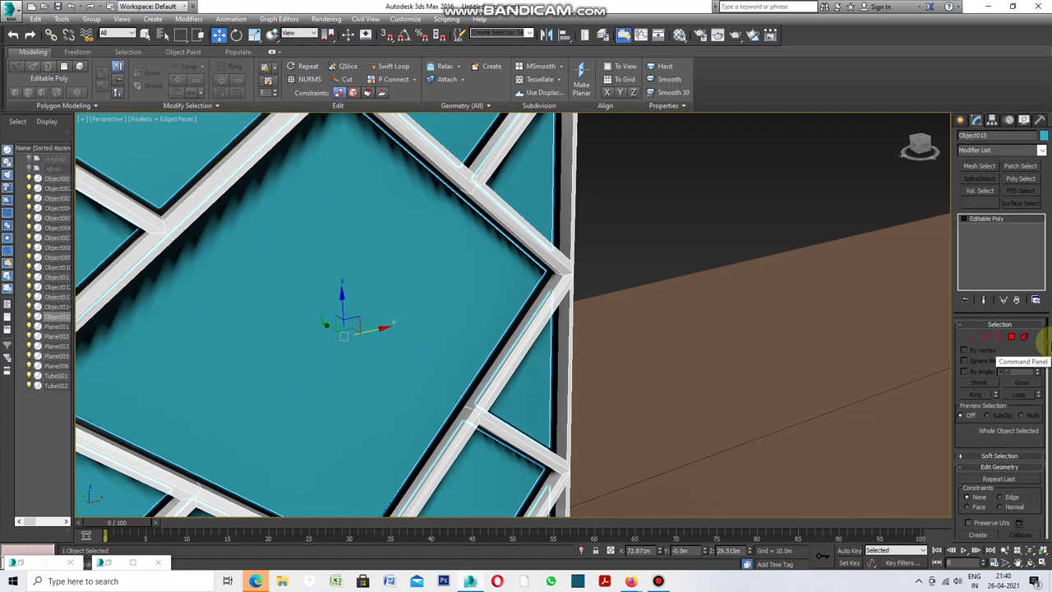
pyautogui.moveTo(1042, 342); pyautogui.dragTo(983, 340)
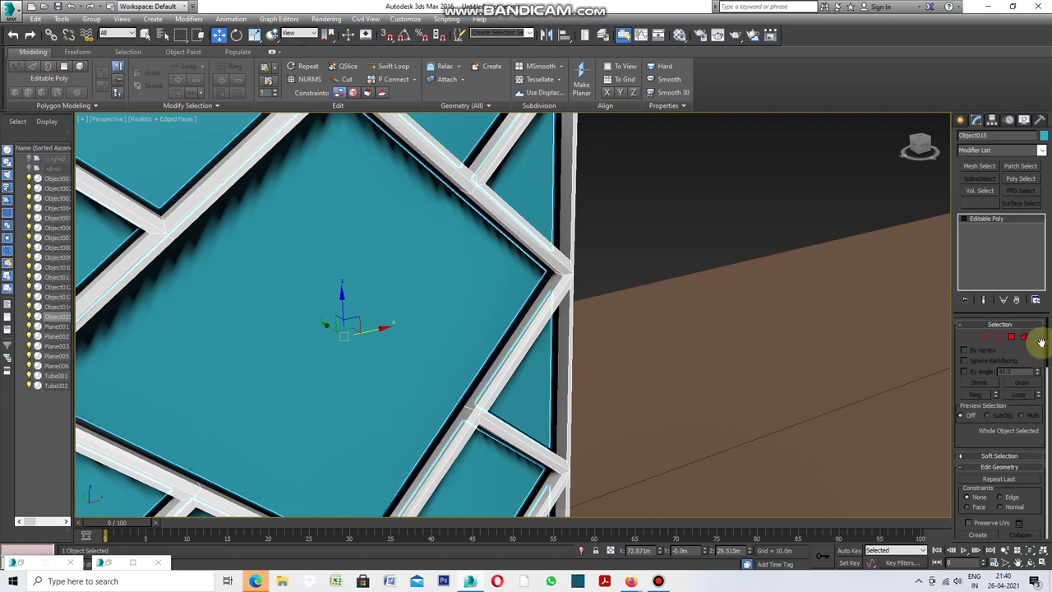
pyautogui.click(984, 337)
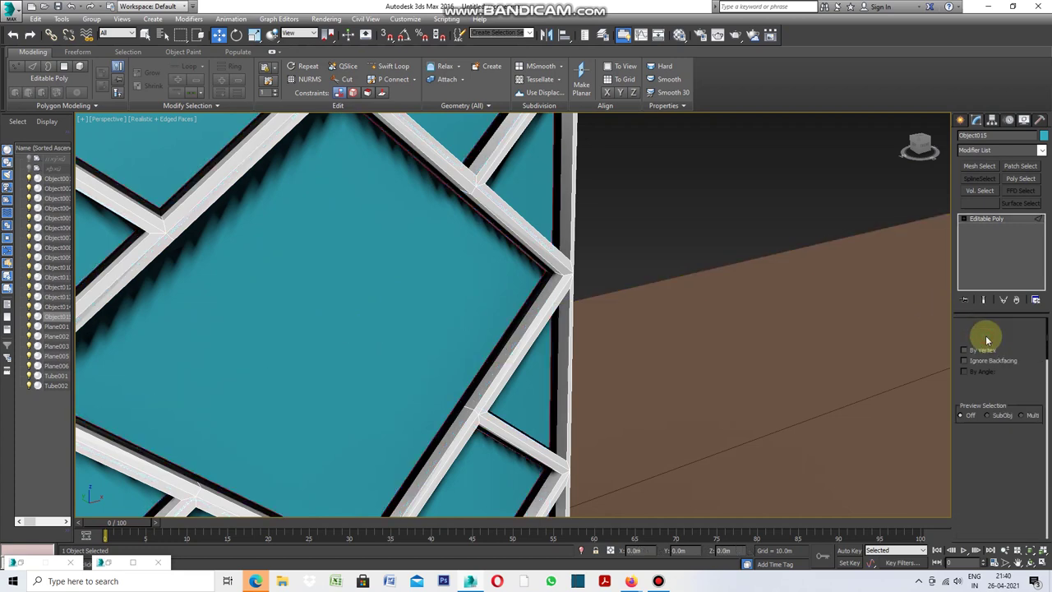
pyautogui.scroll(-3, 649, 229)
pyautogui.scroll(-5, 649, 229)
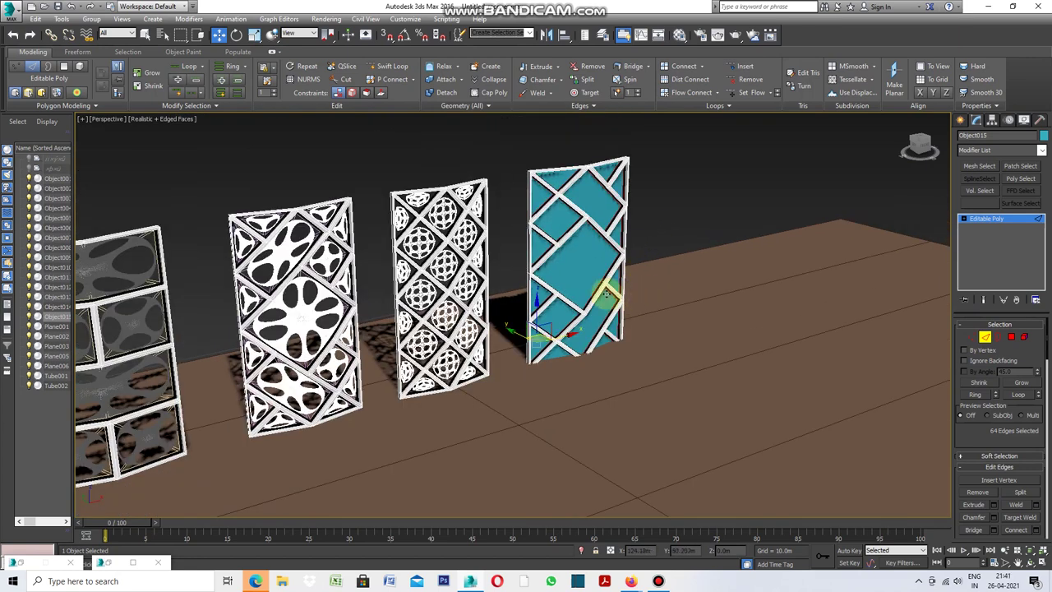
pyautogui.click(536, 288)
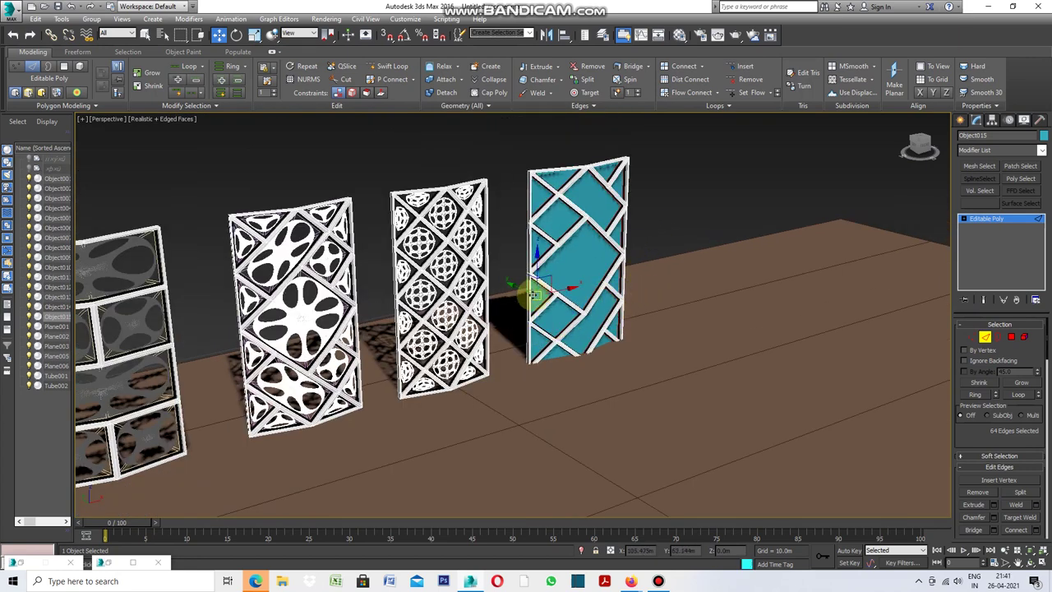
# Step: Apply a triangulated Generate Topology pattern to the teal Object015 infill
pyautogui.click(95, 106)
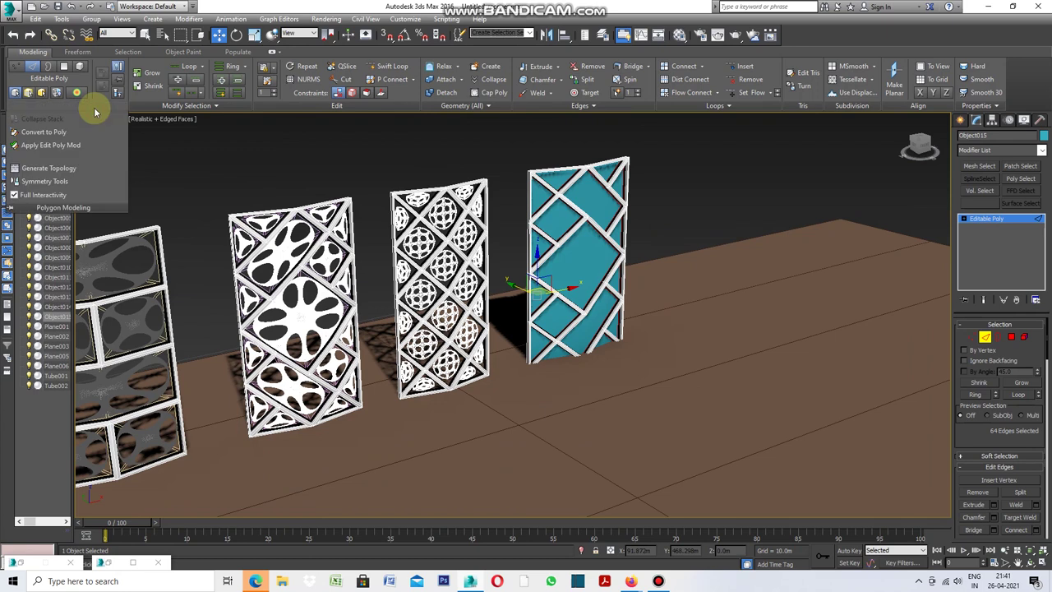
pyautogui.click(70, 168)
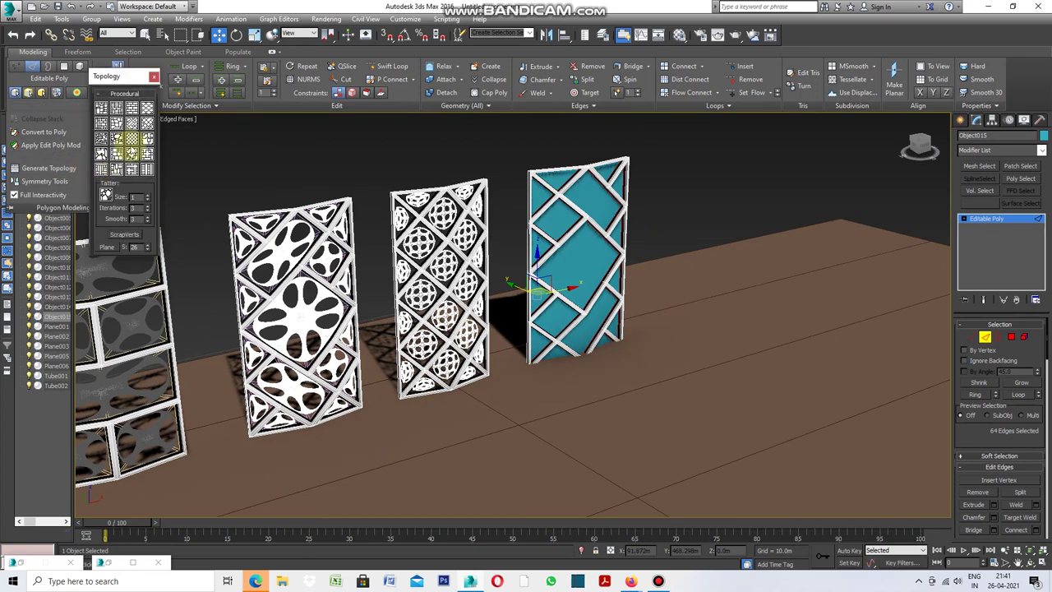
pyautogui.click(132, 138)
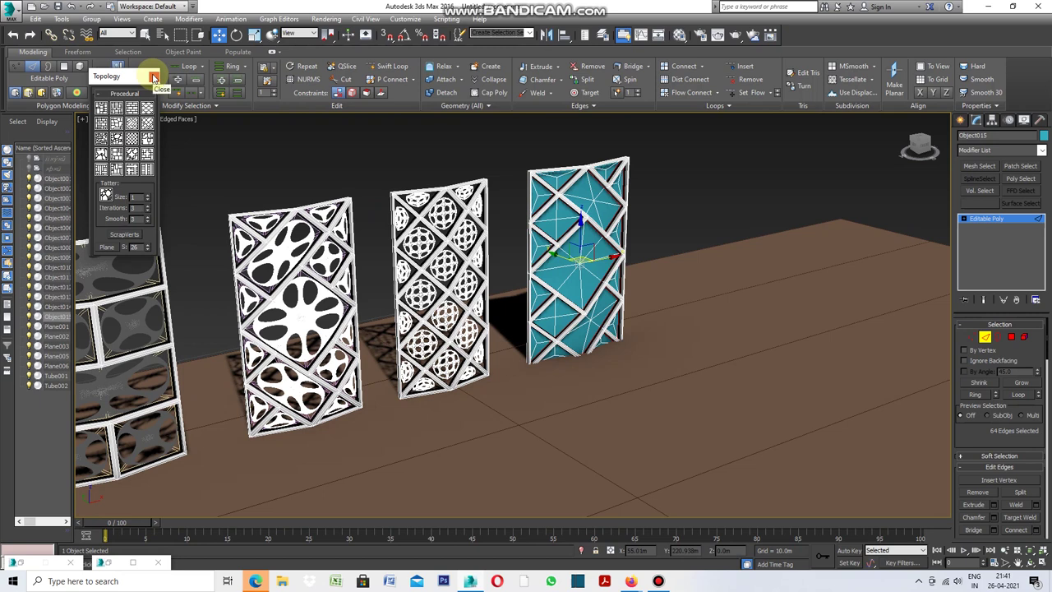
pyautogui.click(153, 77)
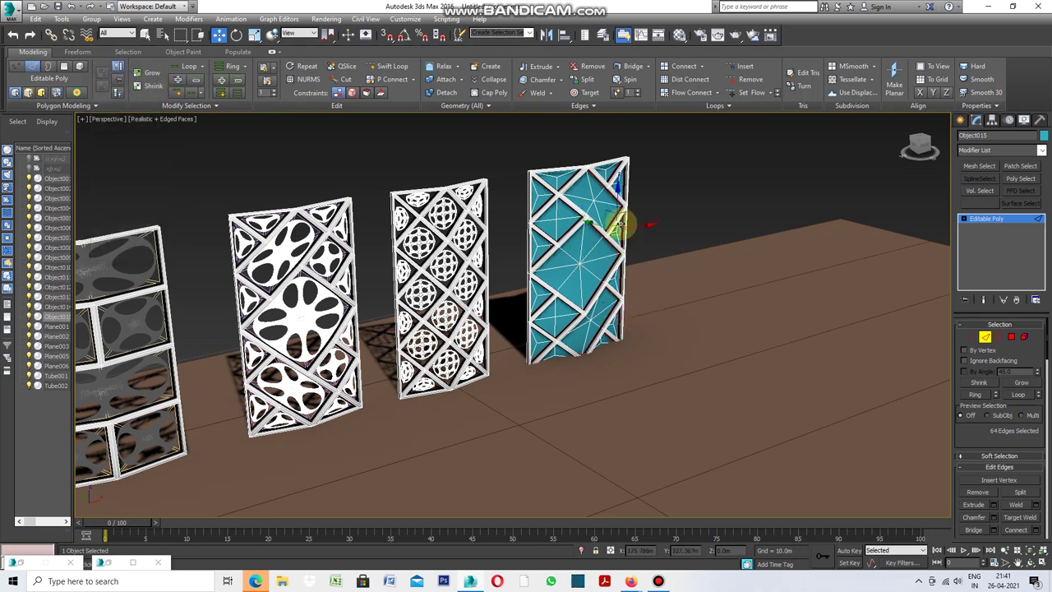
pyautogui.scroll(2, 638, 227)
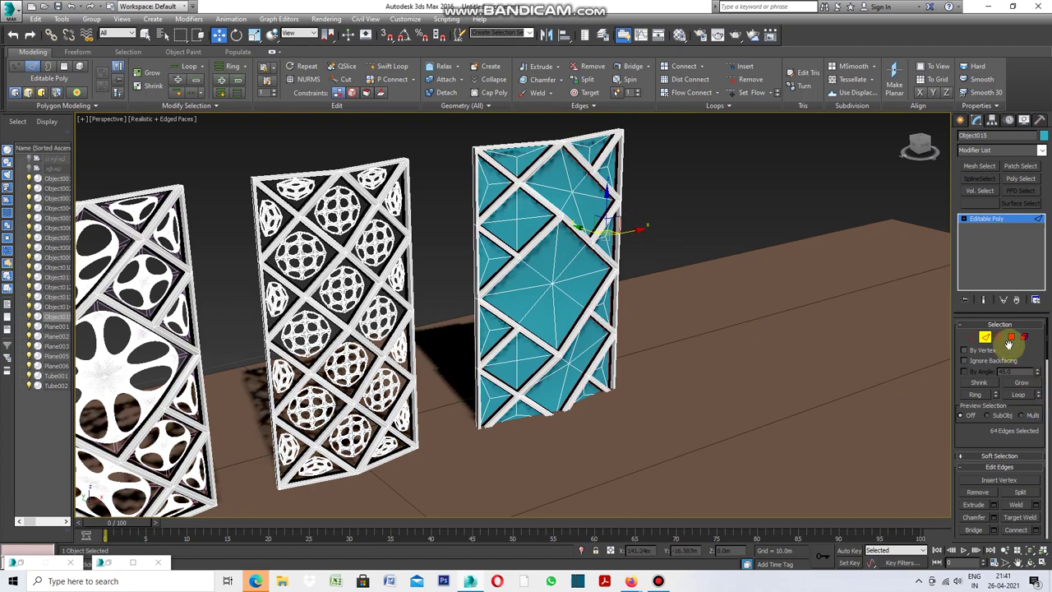
# Step: Inset the teal panel's selected infill polygons By Polygon
pyautogui.click(1011, 337)
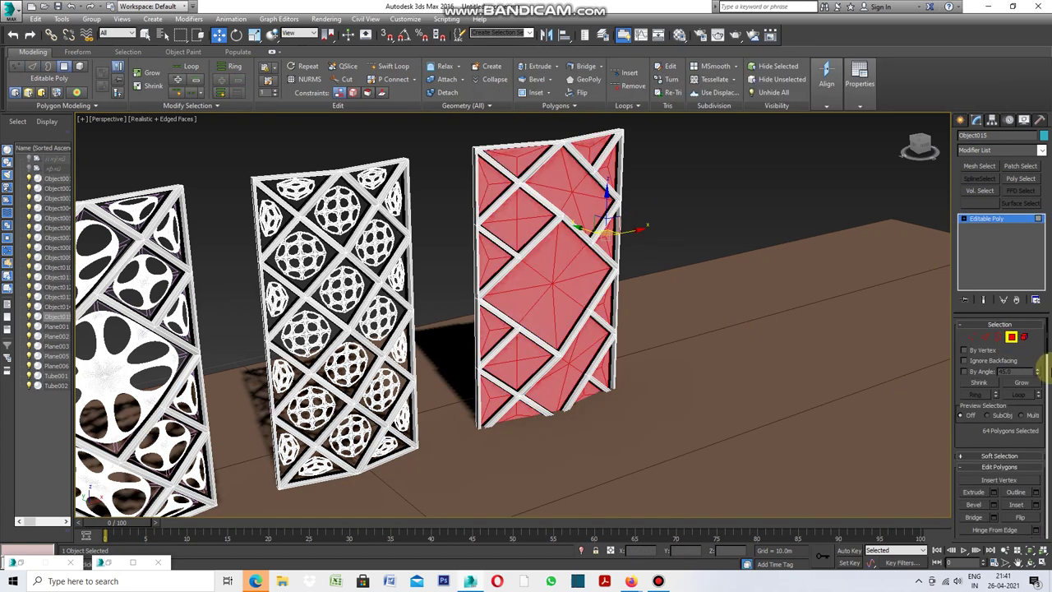
pyautogui.scroll(-2, 1047, 361)
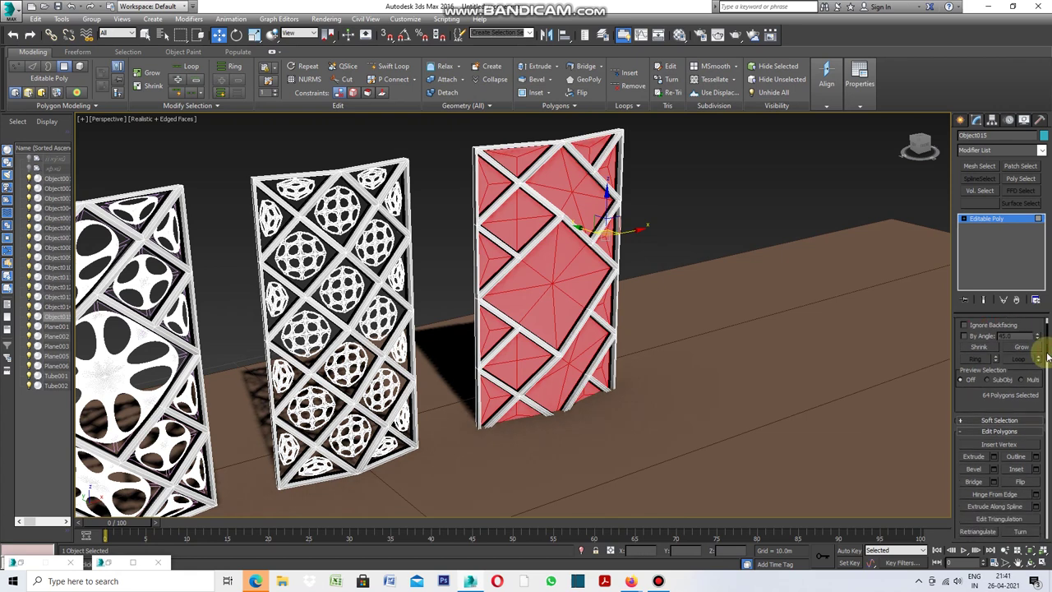
pyautogui.click(1036, 464)
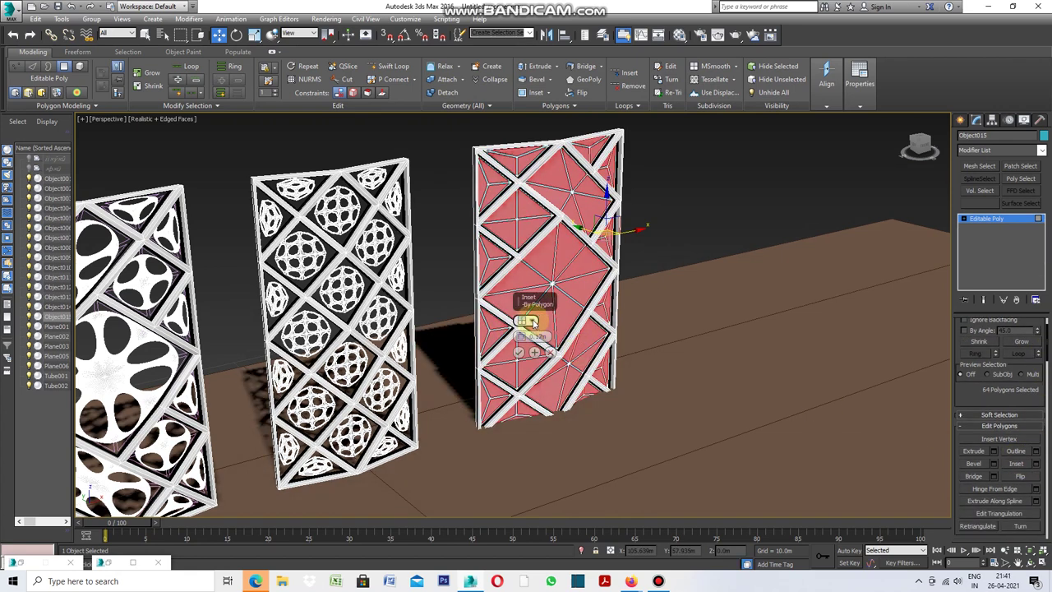
pyautogui.click(532, 322)
pyautogui.click(561, 337)
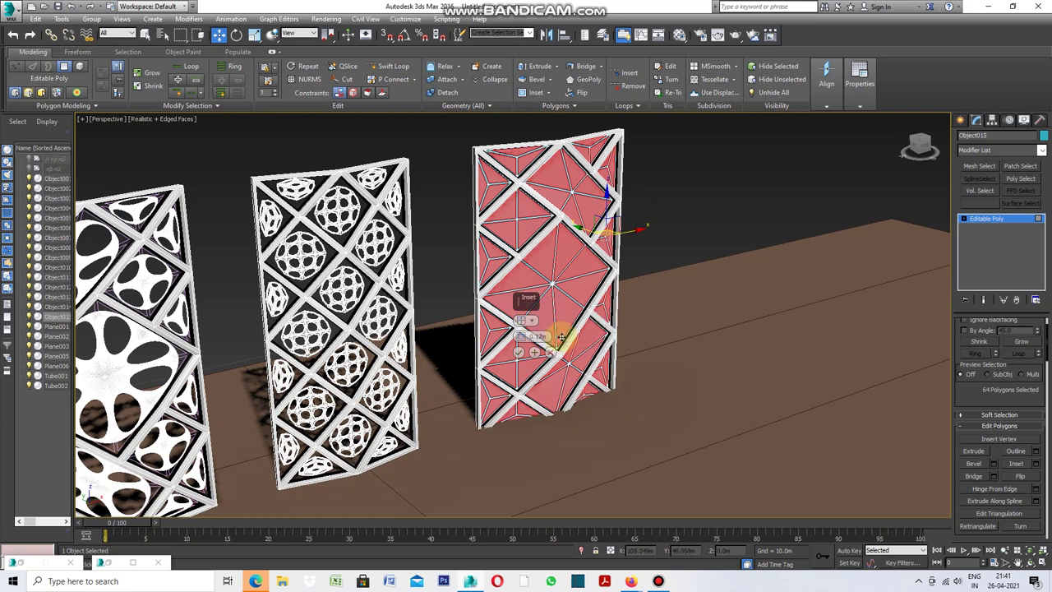
pyautogui.click(519, 354)
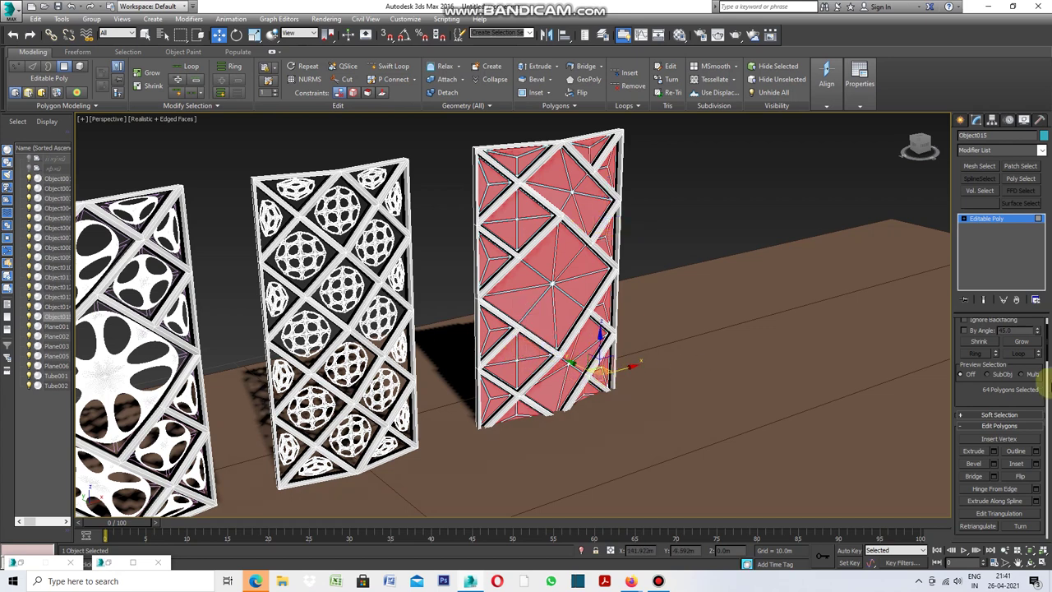
# Step: Detach the inset polygons as a separate object named Object016
pyautogui.scroll(-5, 1046, 347)
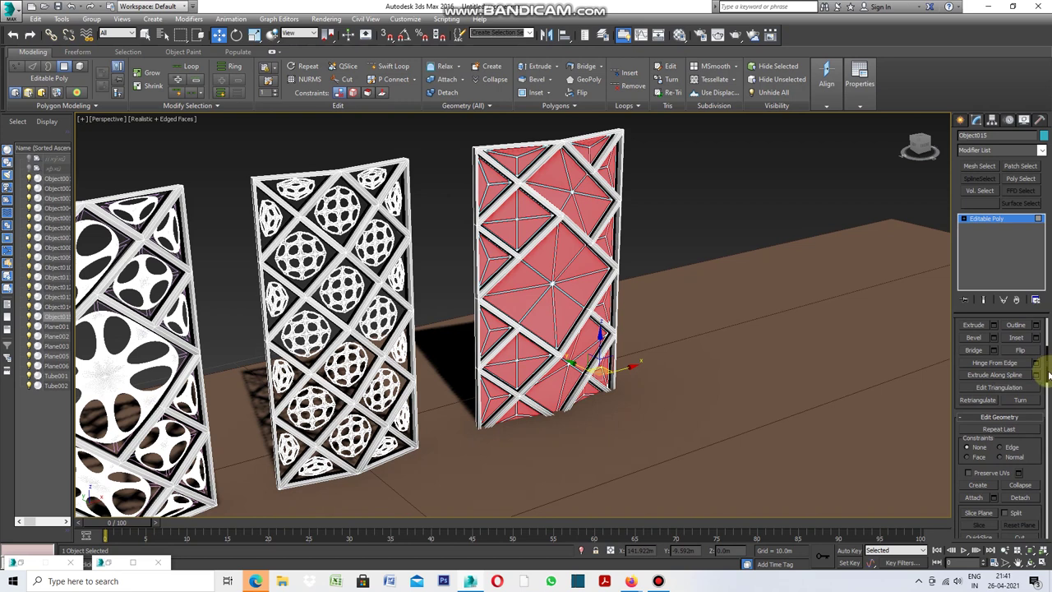
pyautogui.click(1019, 498)
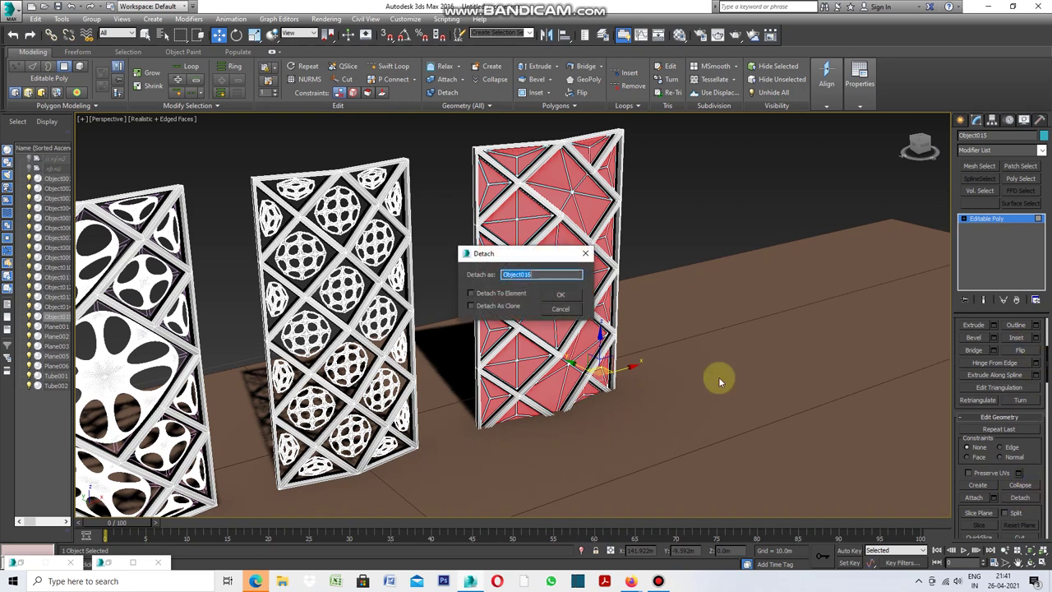
pyautogui.click(564, 297)
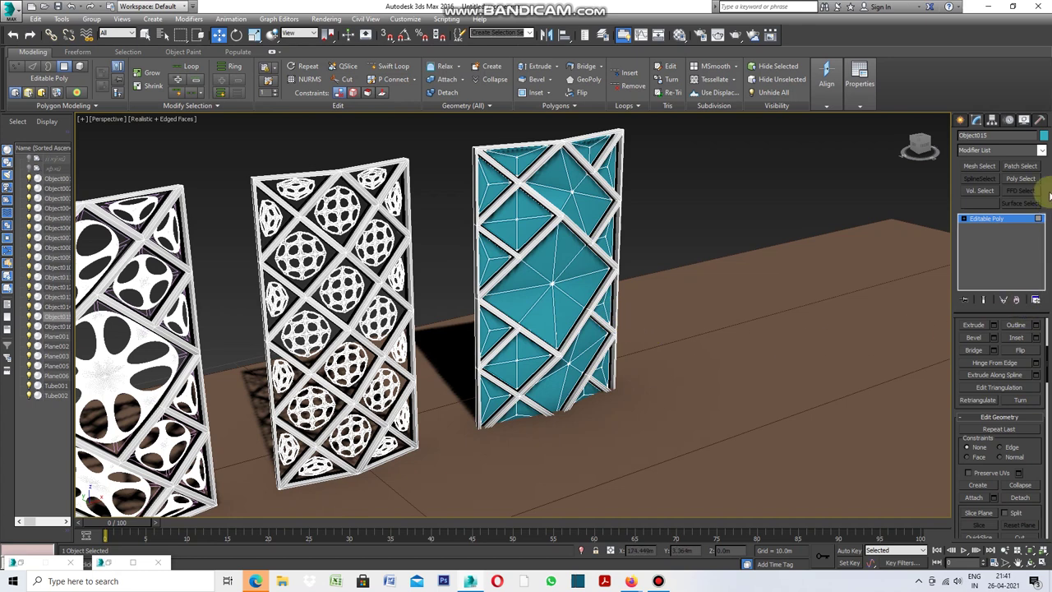
# Step: Change Object015's object colour to a dark custom colour
pyautogui.click(1043, 137)
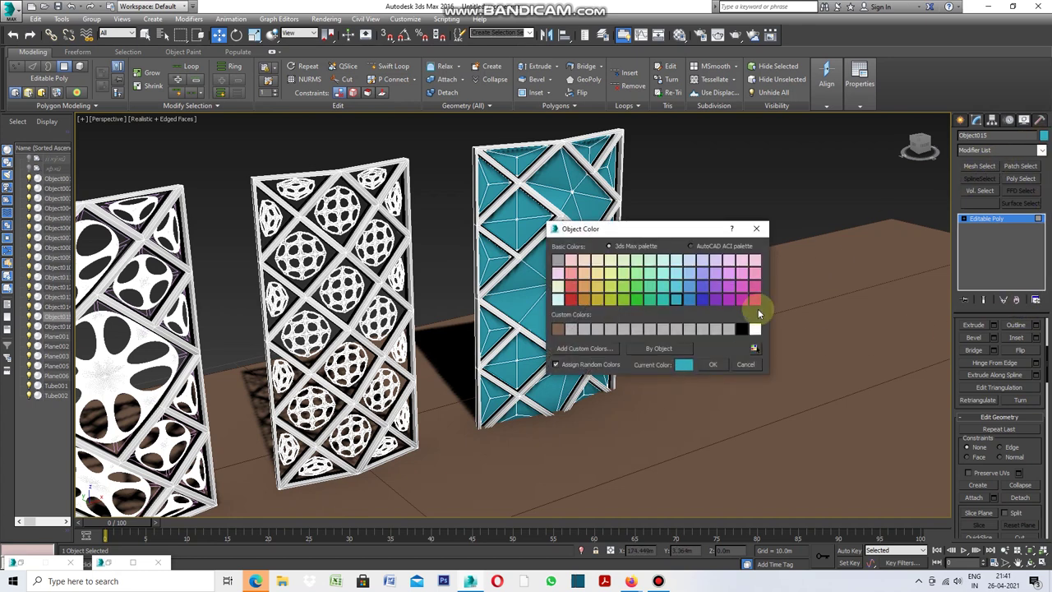
pyautogui.click(742, 329)
pyautogui.click(712, 364)
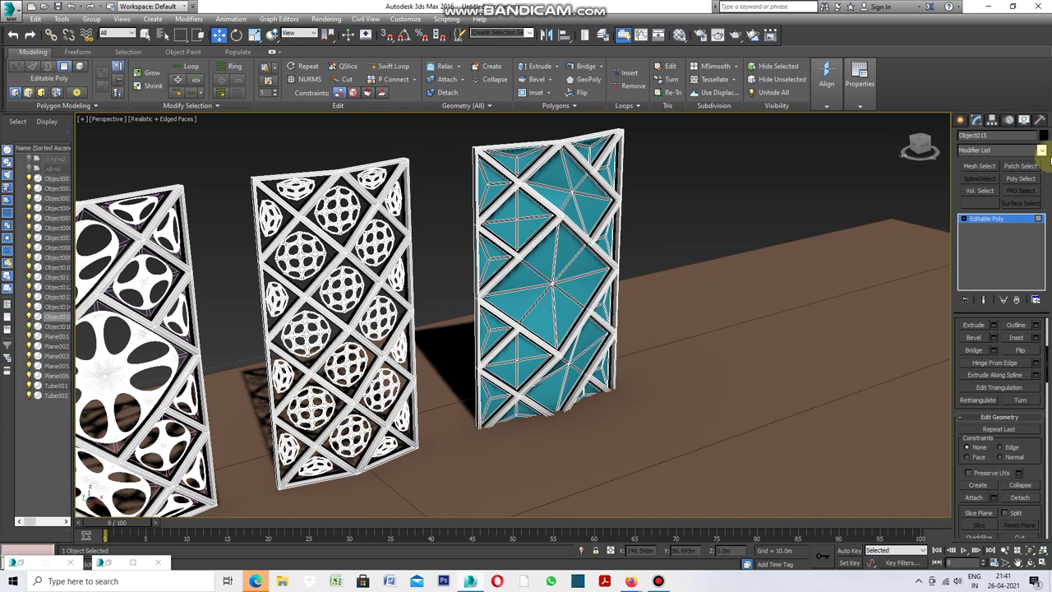
# Step: Add a Shell modifier with a 0.3m outer amount to Object015
pyautogui.click(1041, 150)
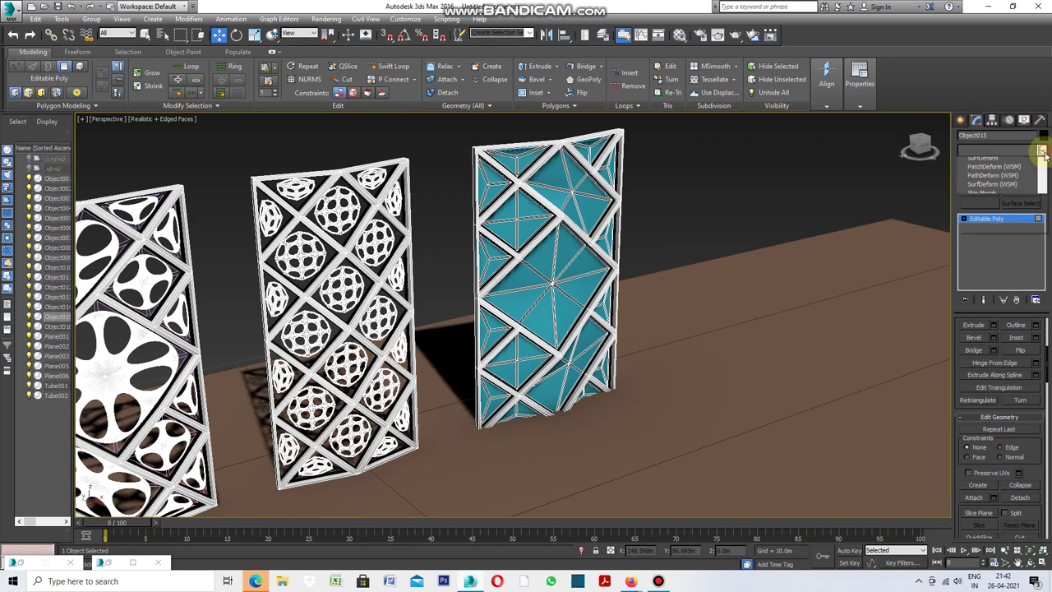
pyautogui.moveTo(1040, 219); pyautogui.dragTo(1042, 374)
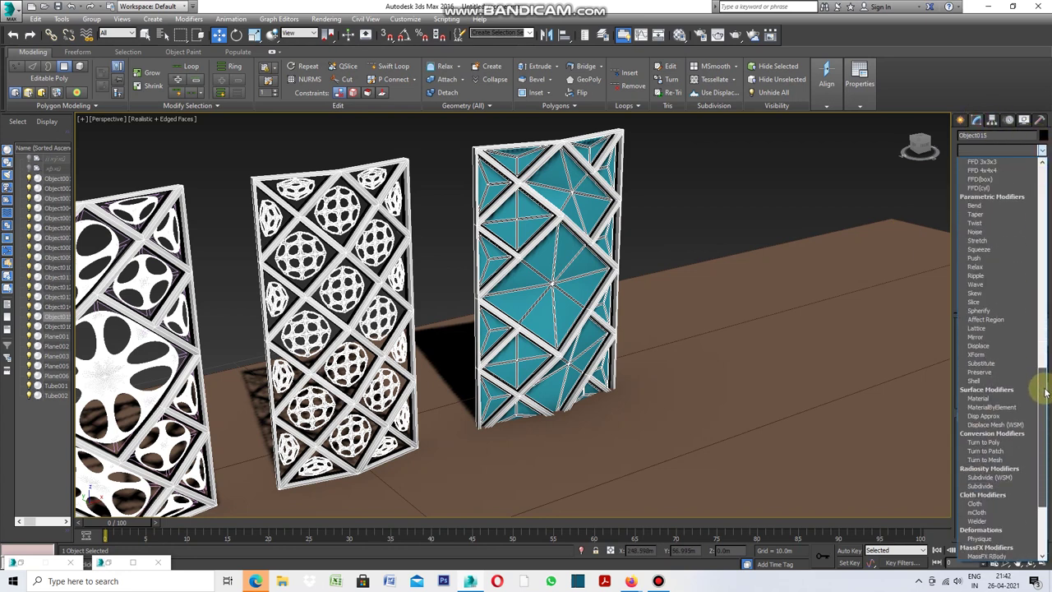
pyautogui.click(993, 384)
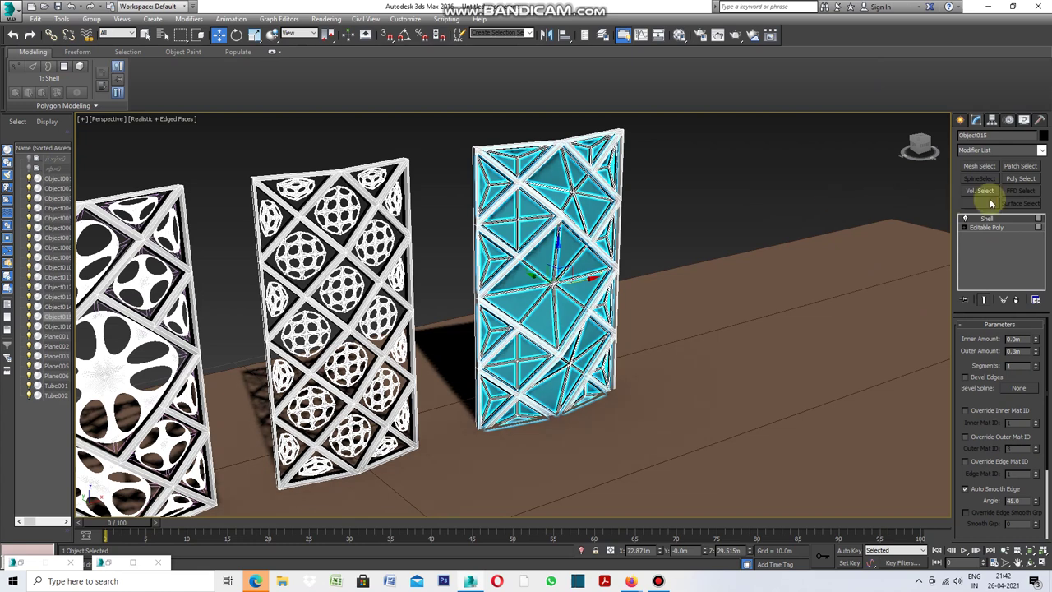
pyautogui.click(1042, 154)
pyautogui.moveTo(1042, 173); pyautogui.dragTo(1050, 320)
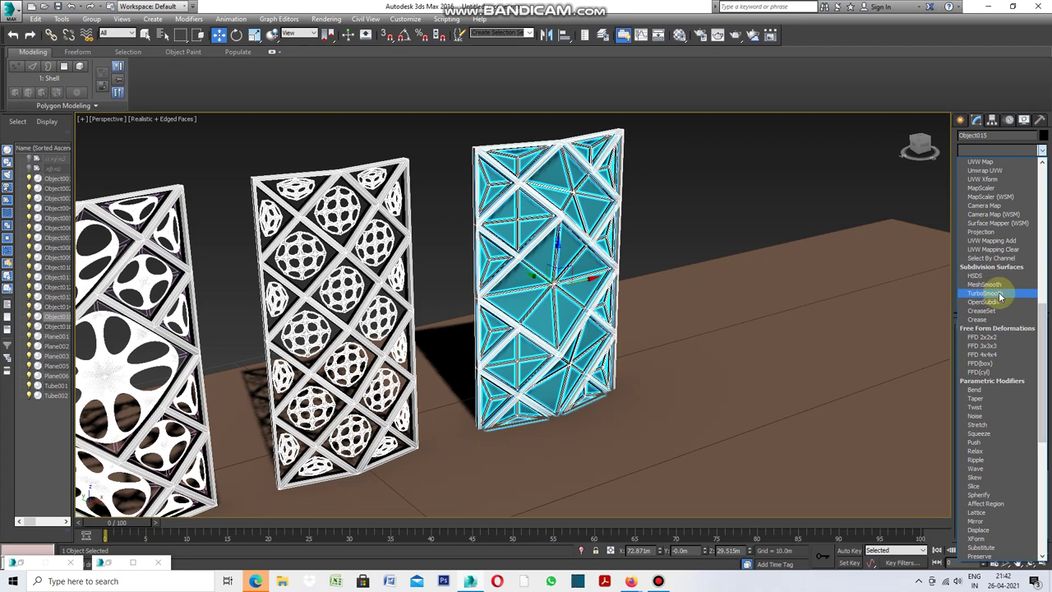
# Step: Add a TurboSmooth modifier to the shelled panel and raise Iterations to 2
pyautogui.click(983, 294)
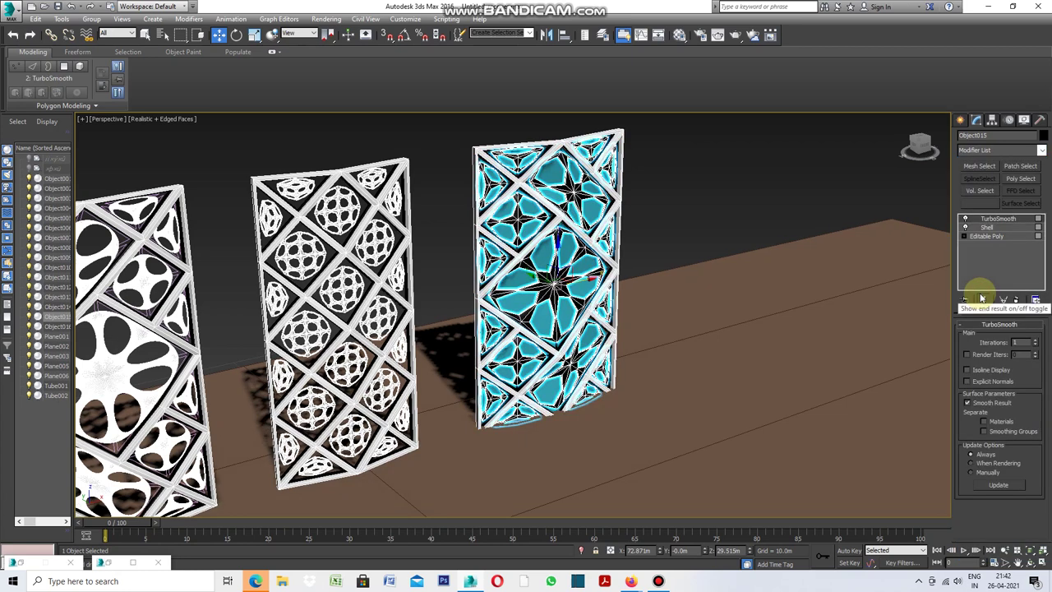
pyautogui.scroll(4, 563, 275)
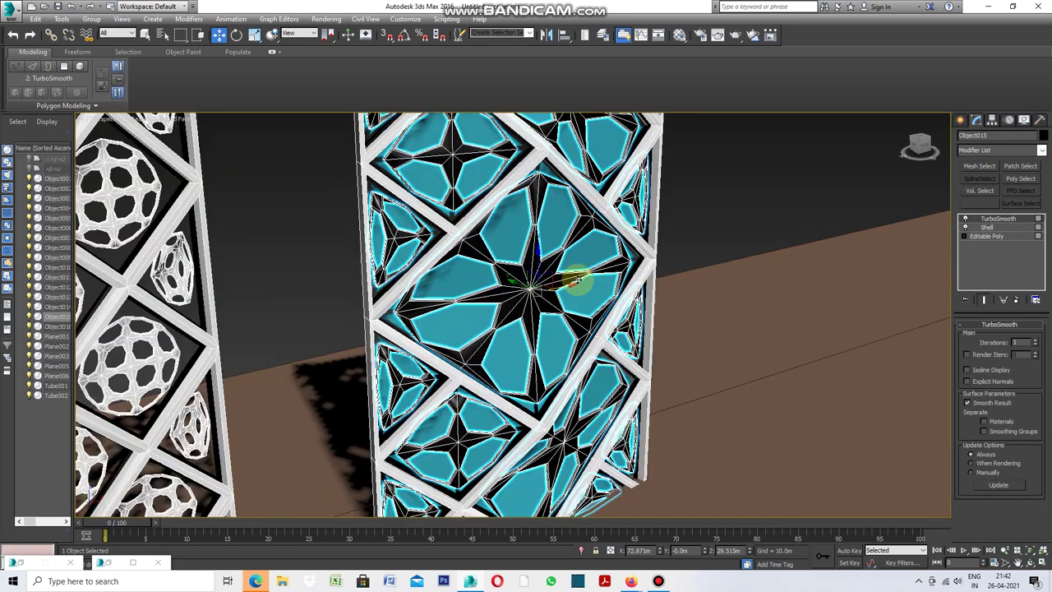
pyautogui.scroll(-2, 560, 280)
pyautogui.scroll(-2, 559, 284)
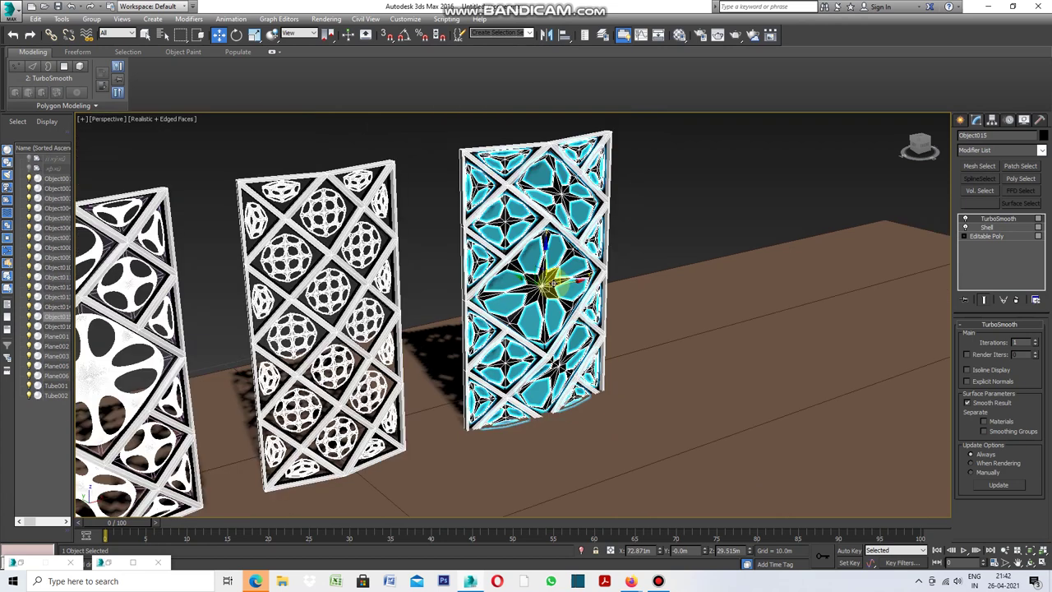
pyautogui.scroll(-2, 547, 283)
pyautogui.scroll(1, 354, 328)
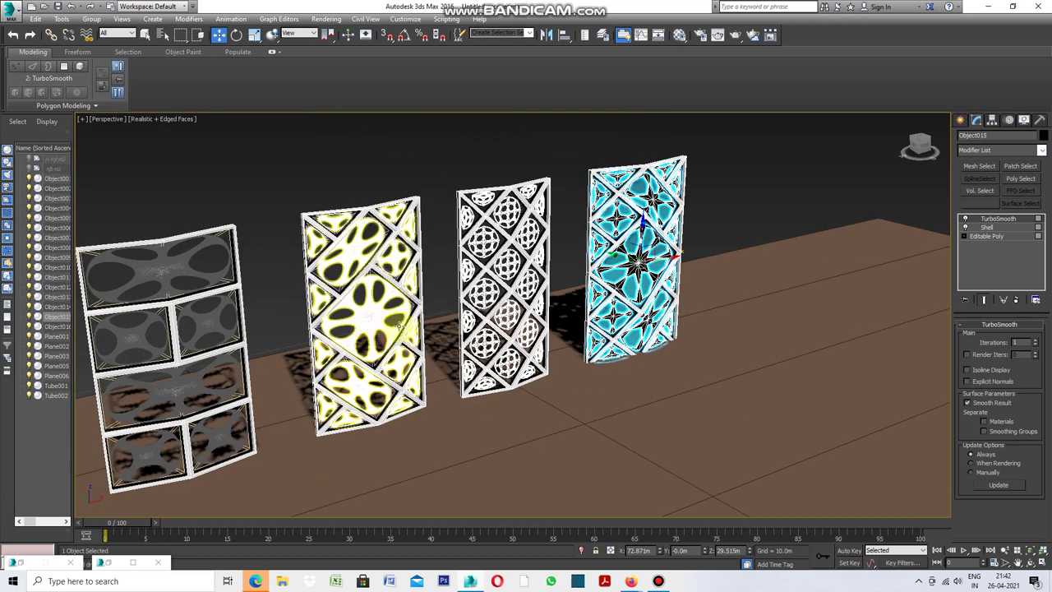
pyautogui.scroll(2, 744, 231)
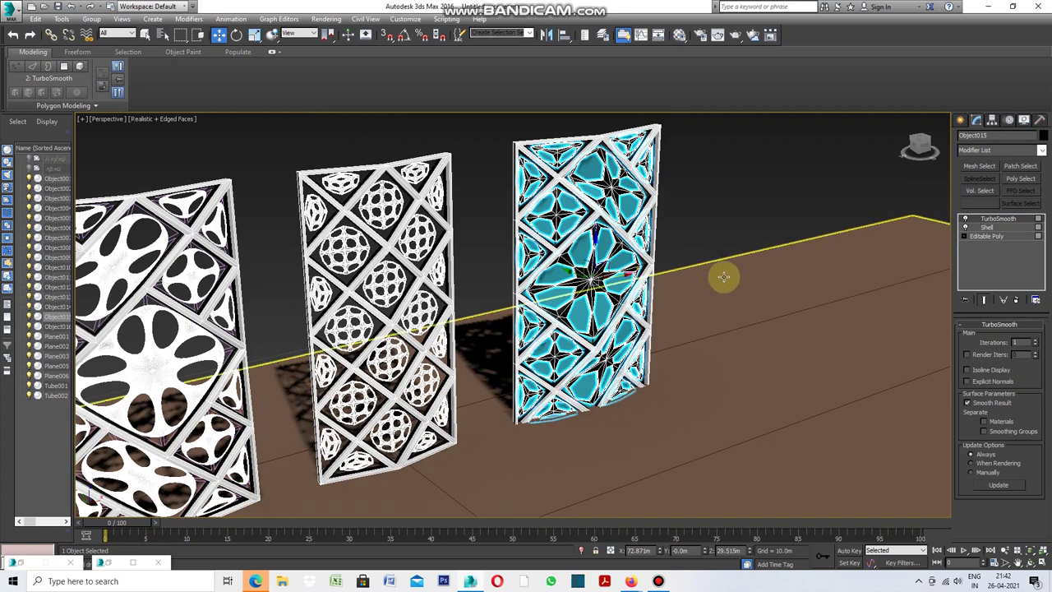
pyautogui.click(1036, 342)
pyautogui.click(1035, 342)
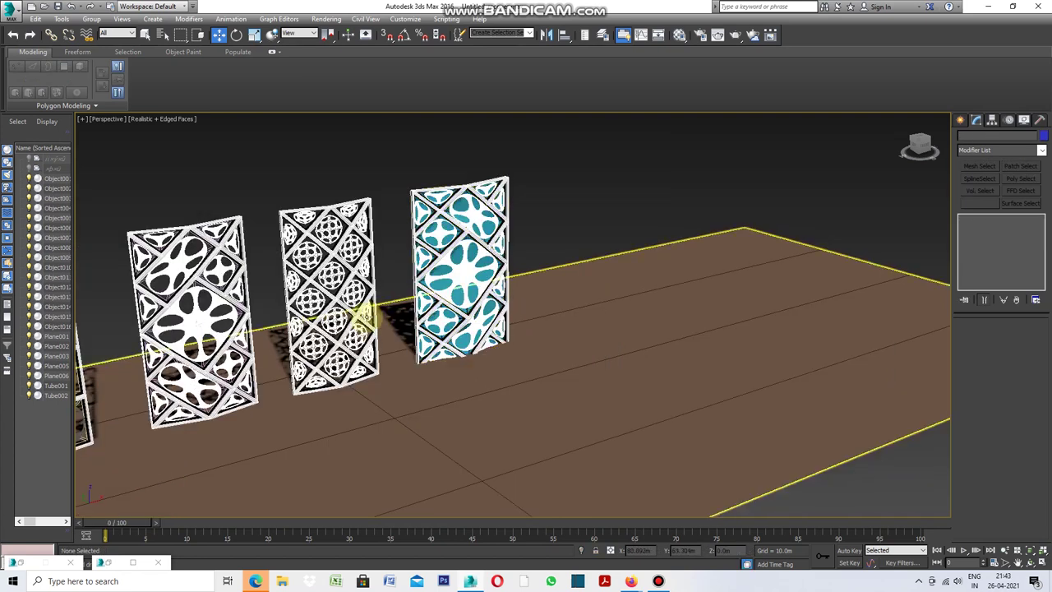
pyautogui.click(82, 120)
# Step: Restore four viewports and maximize the Front view to show the panel row
pyautogui.click(115, 129)
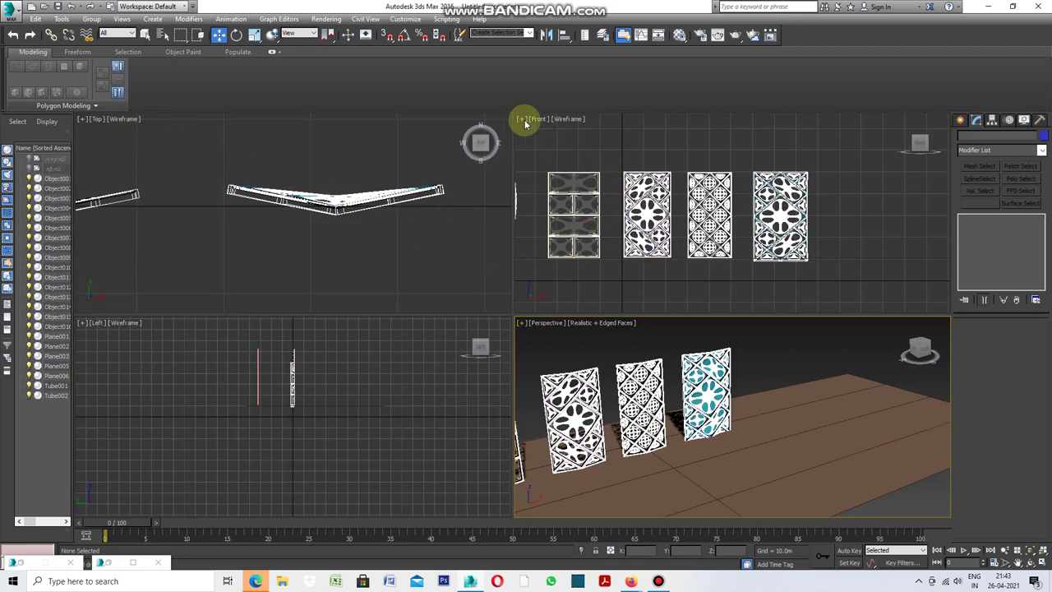
pyautogui.click(521, 120)
pyautogui.click(523, 120)
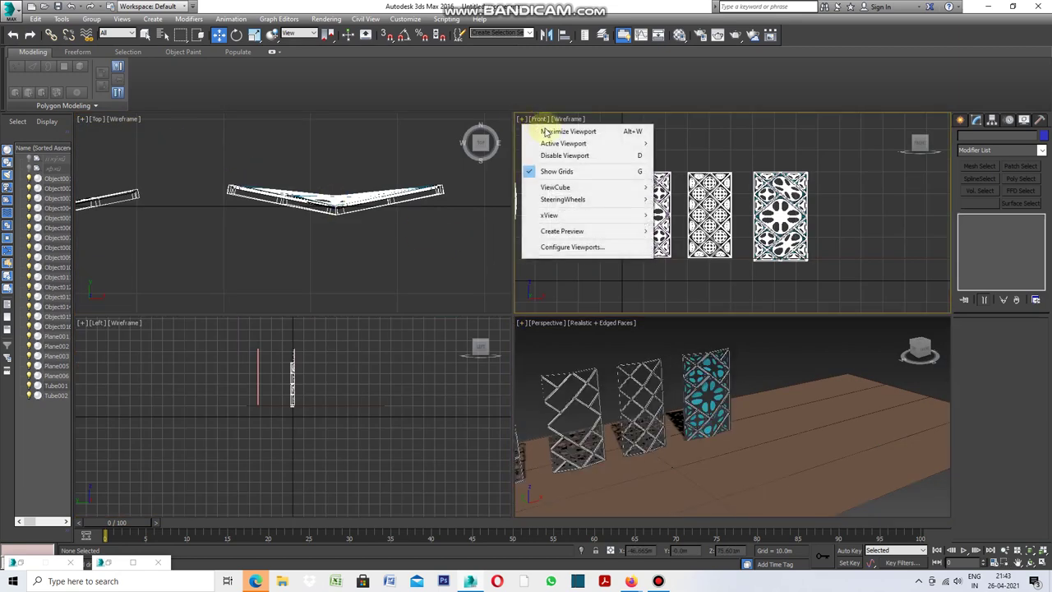
pyautogui.click(547, 130)
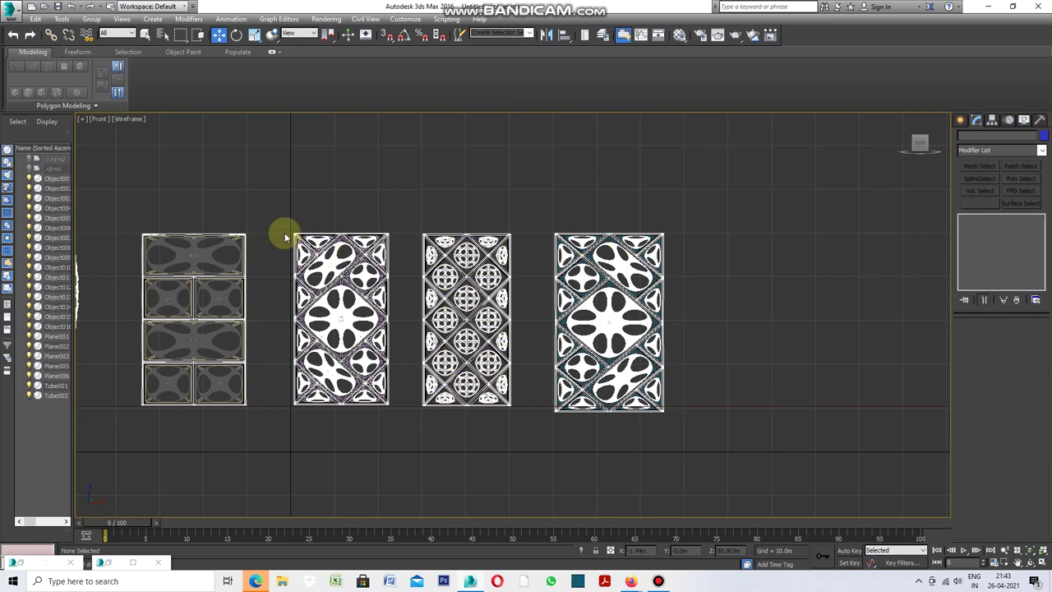
pyautogui.scroll(-4, 282, 230)
pyautogui.scroll(2, 492, 303)
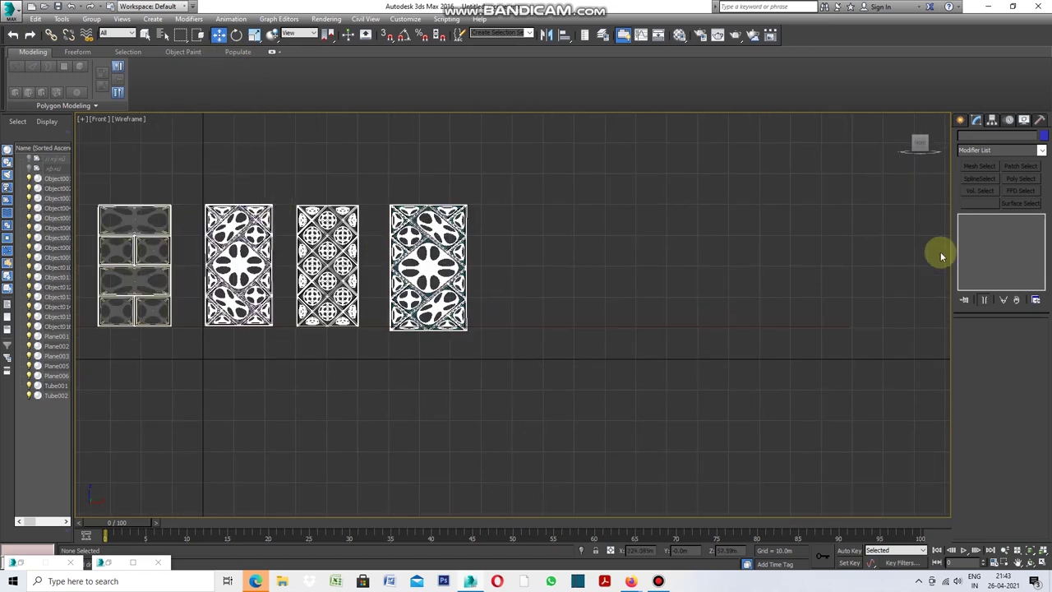
# Step: Start creating a Plane from the Standard Primitives
pyautogui.click(977, 121)
pyautogui.click(977, 123)
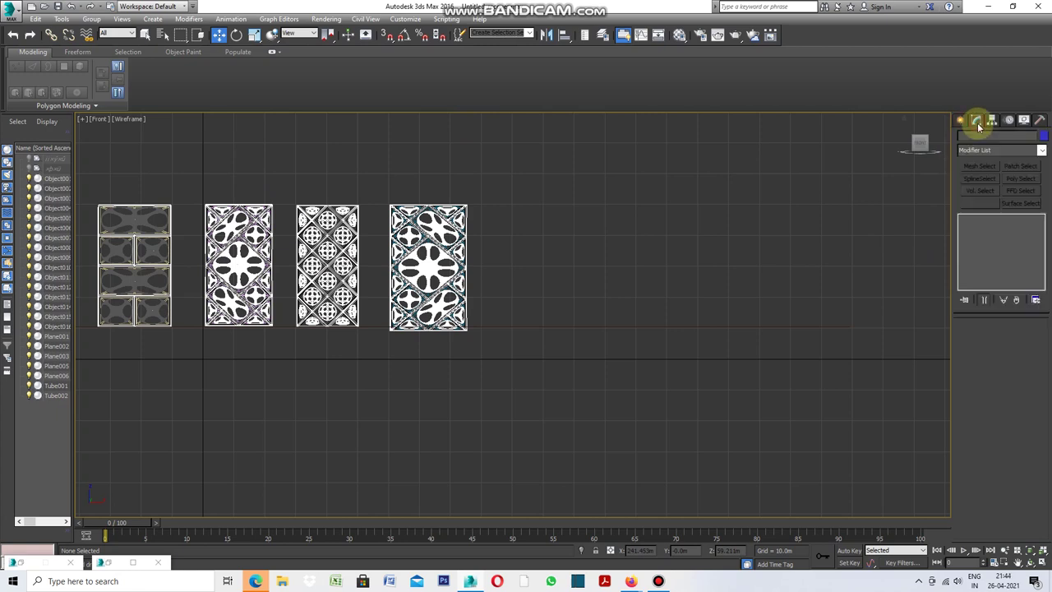
pyautogui.click(962, 122)
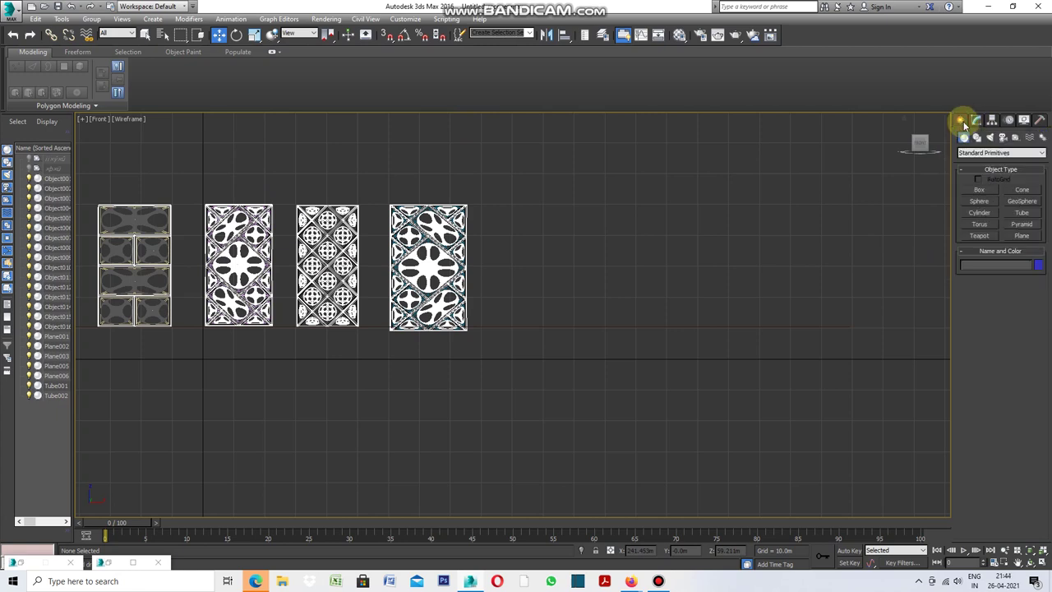
pyautogui.click(1022, 236)
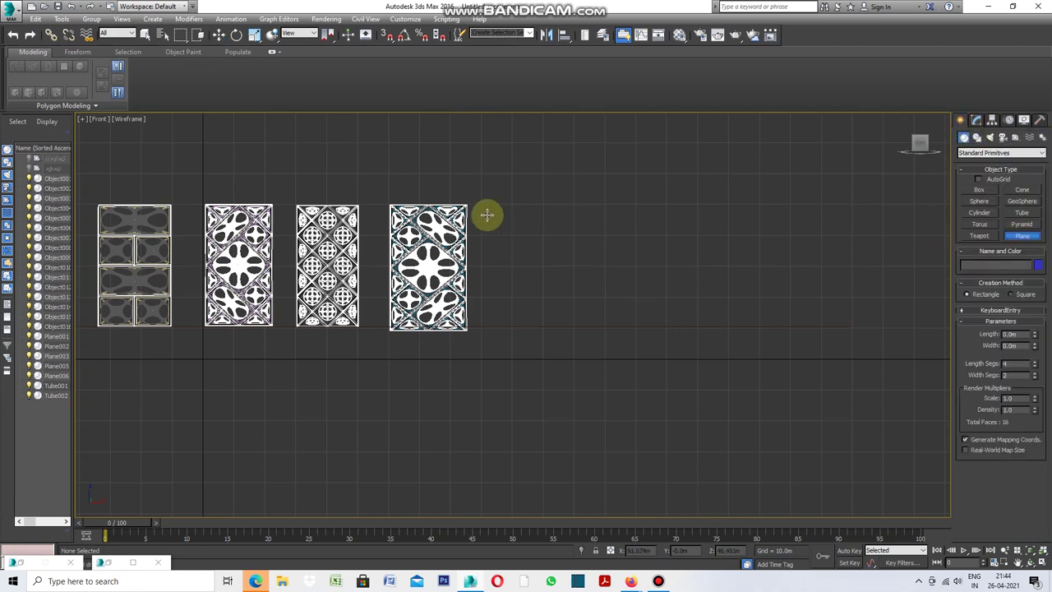
# Step: Draw Plane009, 35.156m by 21.178m with 4×2 segments, right of the last panel
pyautogui.moveTo(482, 207); pyautogui.dragTo(554, 327)
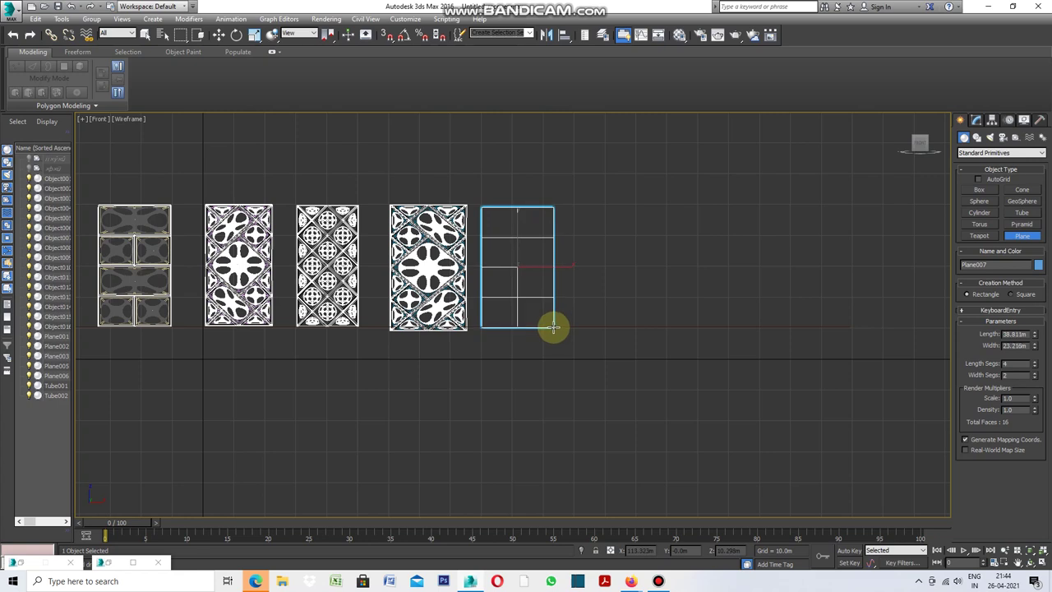
pyautogui.moveTo(553, 327); pyautogui.dragTo(552, 327)
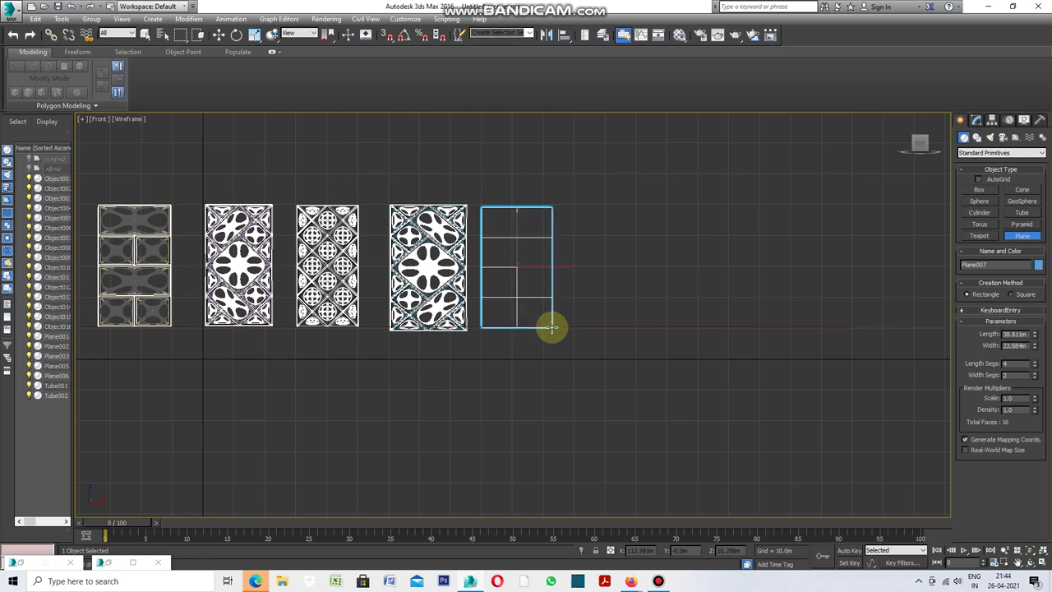
pyautogui.moveTo(550, 327); pyautogui.dragTo(545, 326)
pyautogui.scroll(1, 535, 312)
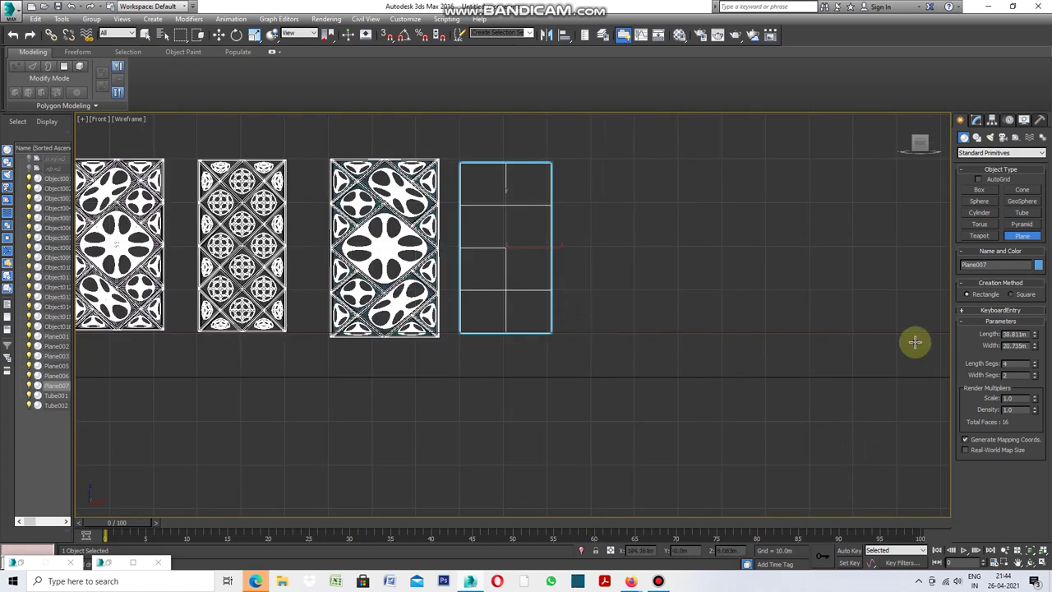
pyautogui.click(978, 121)
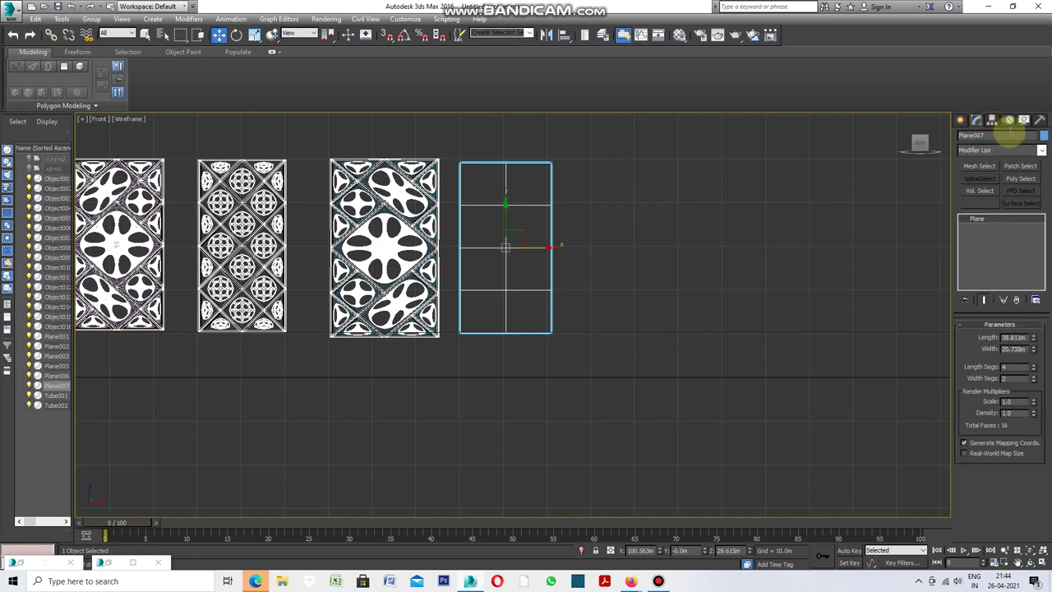
pyautogui.click(1042, 152)
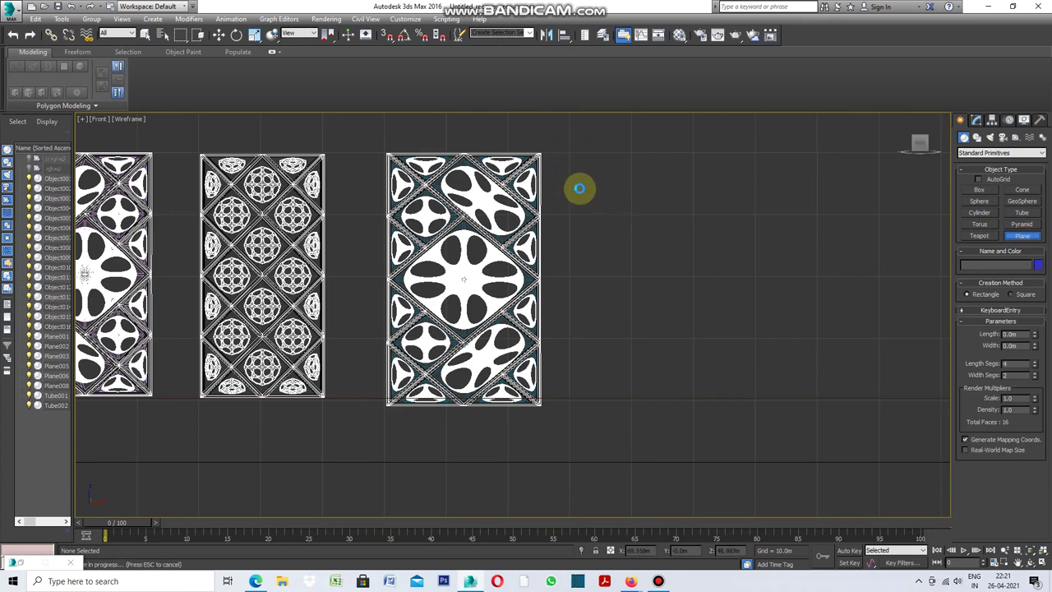
pyautogui.moveTo(579, 188); pyautogui.dragTo(700, 393)
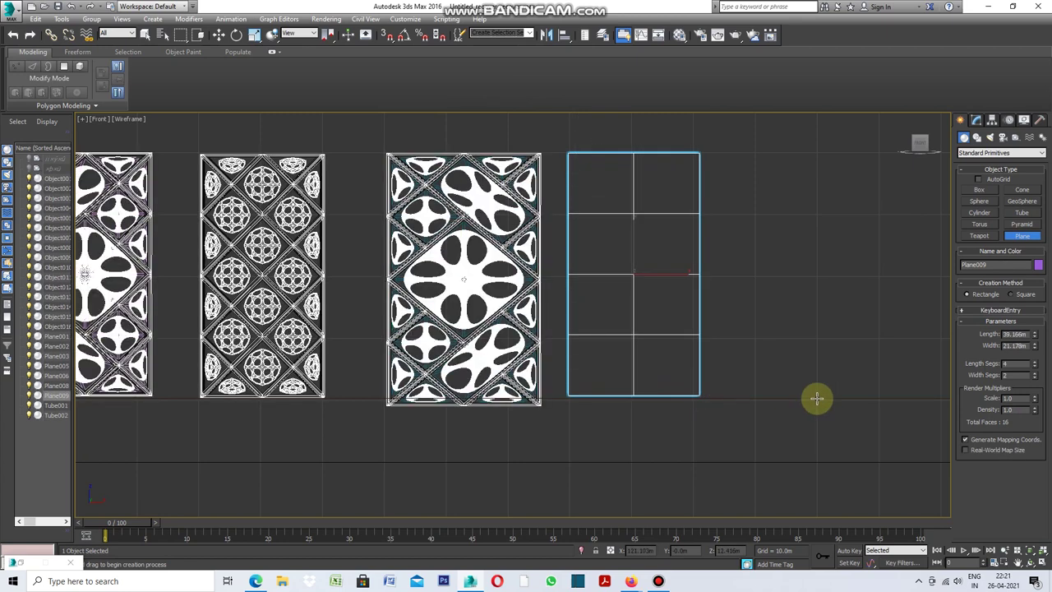
# Step: Add a Bend modifier to the new purple plane
pyautogui.click(976, 120)
pyautogui.click(1041, 151)
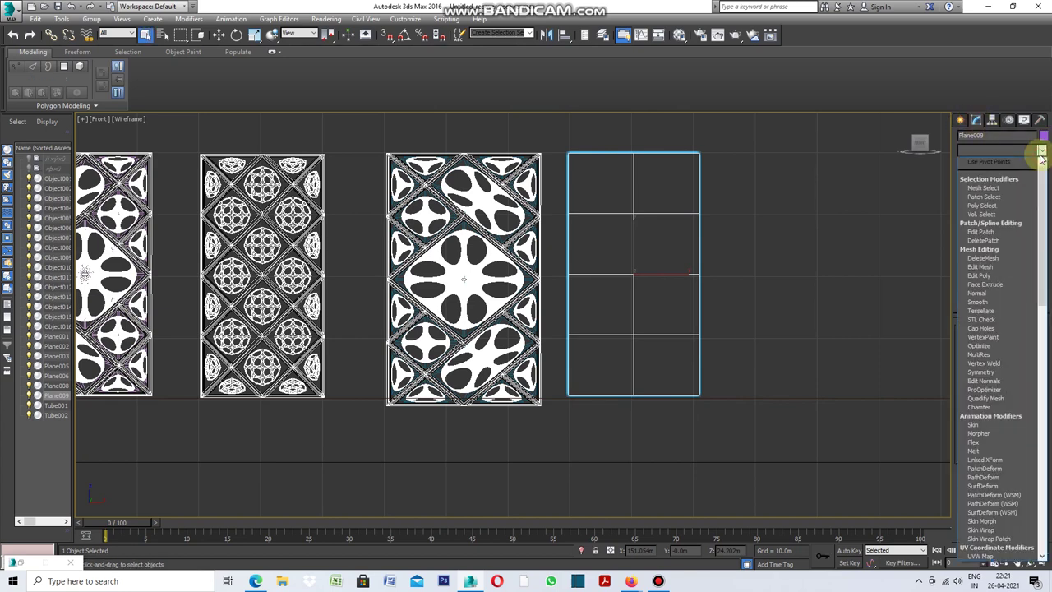
pyautogui.scroll(-3, 1005, 417)
pyautogui.scroll(-2, 1005, 417)
pyautogui.scroll(-3, 1004, 417)
pyautogui.scroll(-2, 1005, 417)
pyautogui.scroll(-2, 1005, 416)
pyautogui.scroll(-1, 999, 423)
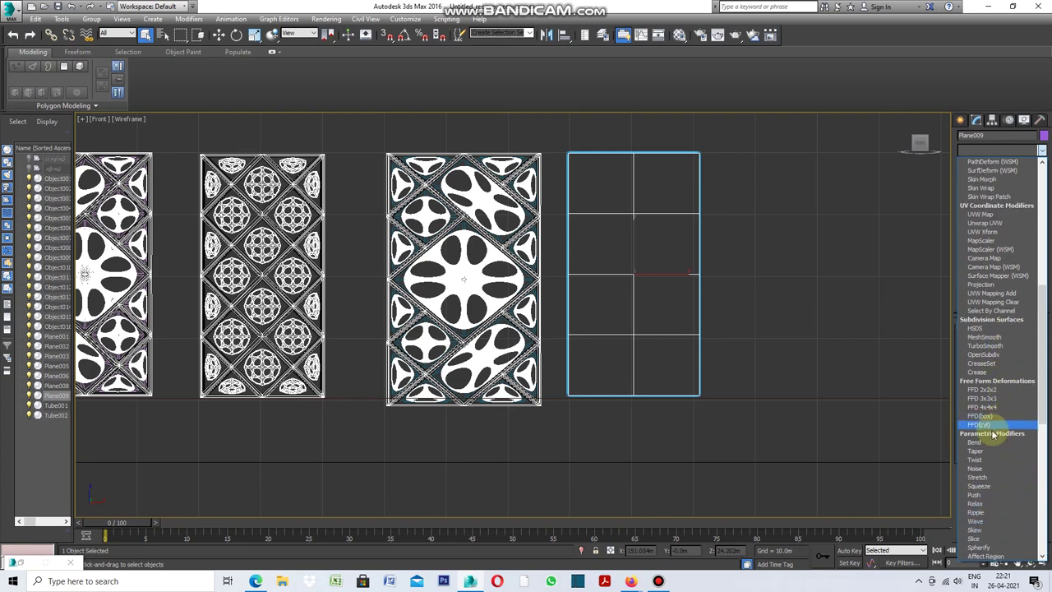
pyautogui.click(976, 446)
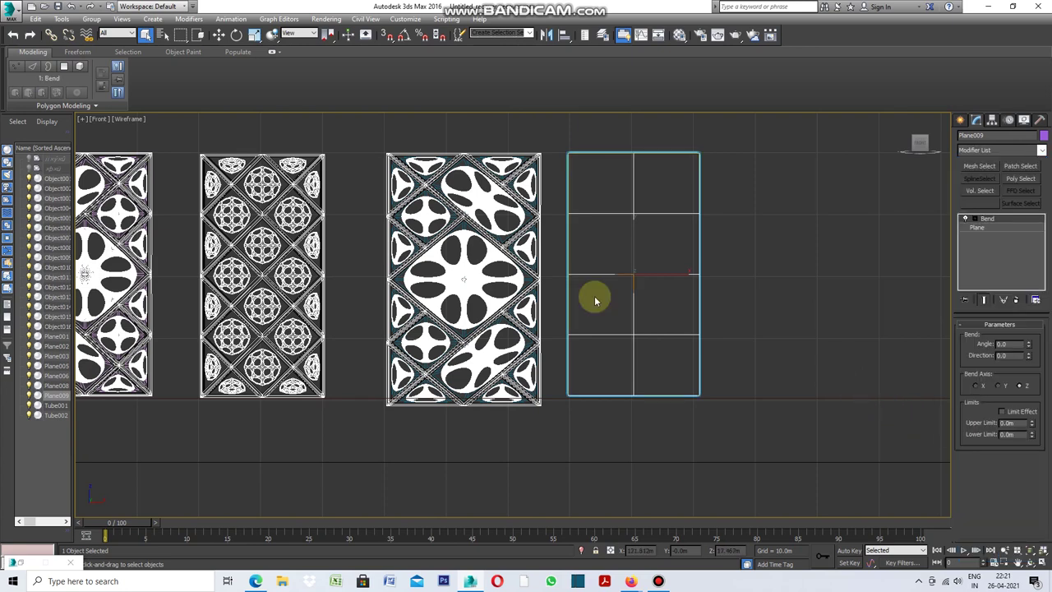
# Step: Maximize the Perspective viewport to view the bent plane
pyautogui.click(81, 120)
pyautogui.click(103, 129)
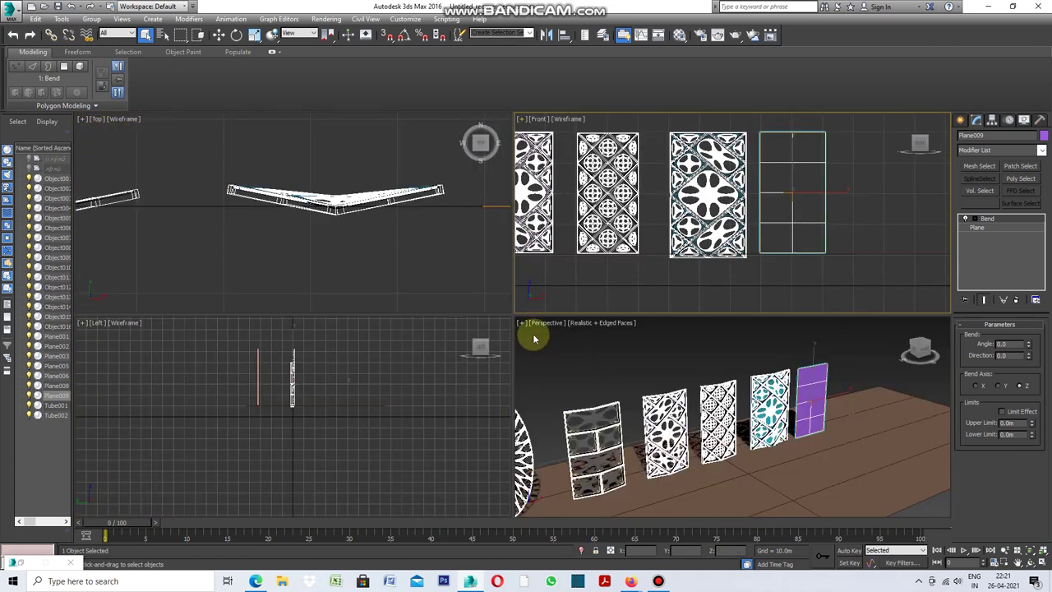
pyautogui.rightClick(521, 326)
pyautogui.click(523, 324)
pyautogui.click(544, 334)
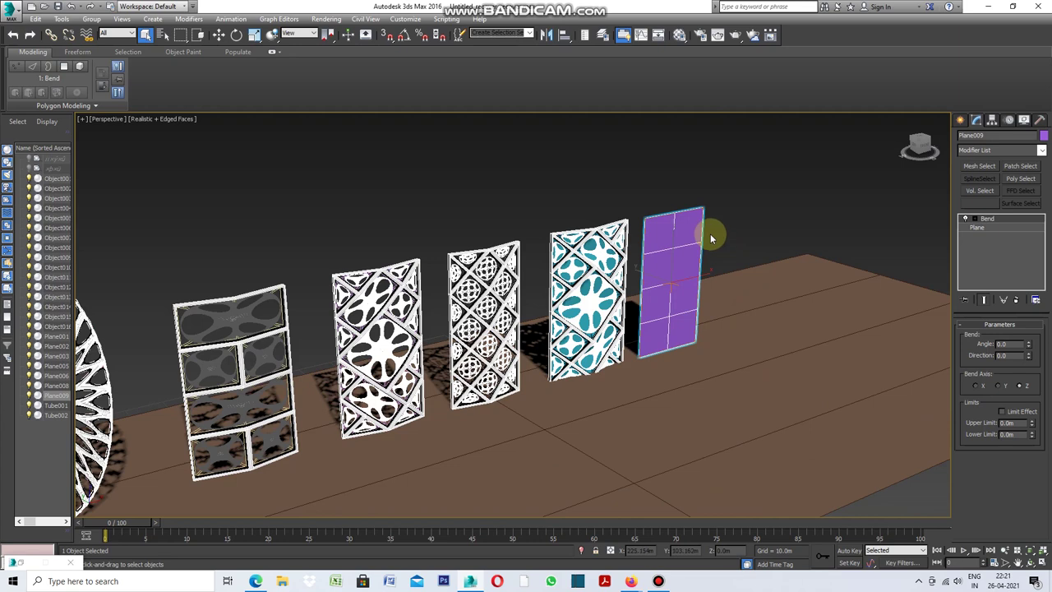
pyautogui.scroll(3, 712, 238)
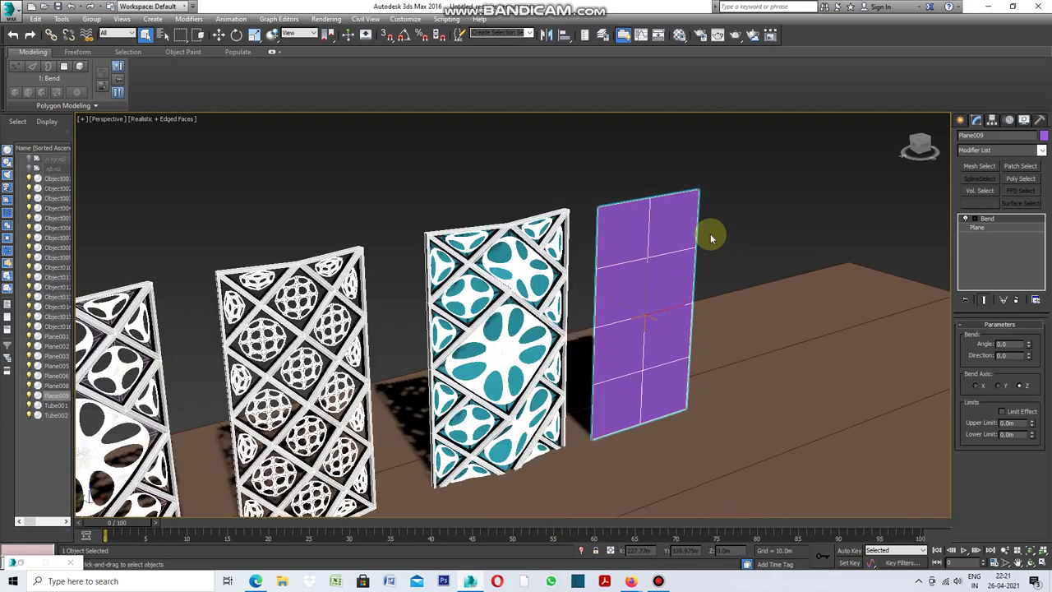
# Step: Set the Bend axis to X with a 45 degree angle
pyautogui.click(977, 387)
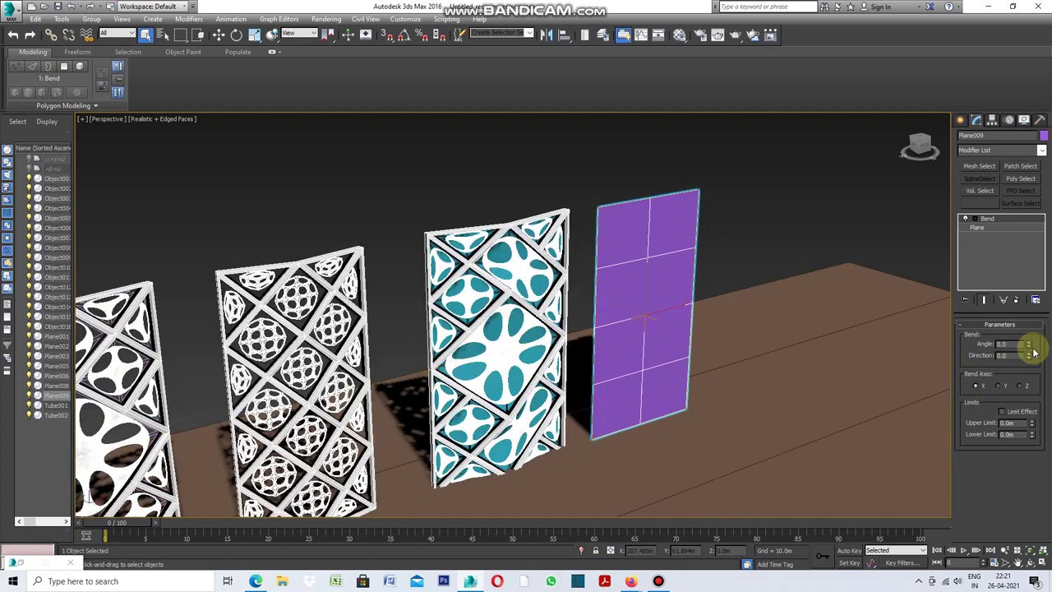
pyautogui.moveTo(1031, 343)
pyautogui.mouseDown()
pyautogui.moveTo(1025, 269)
pyautogui.moveTo(1017, 287)
pyautogui.mouseUp()
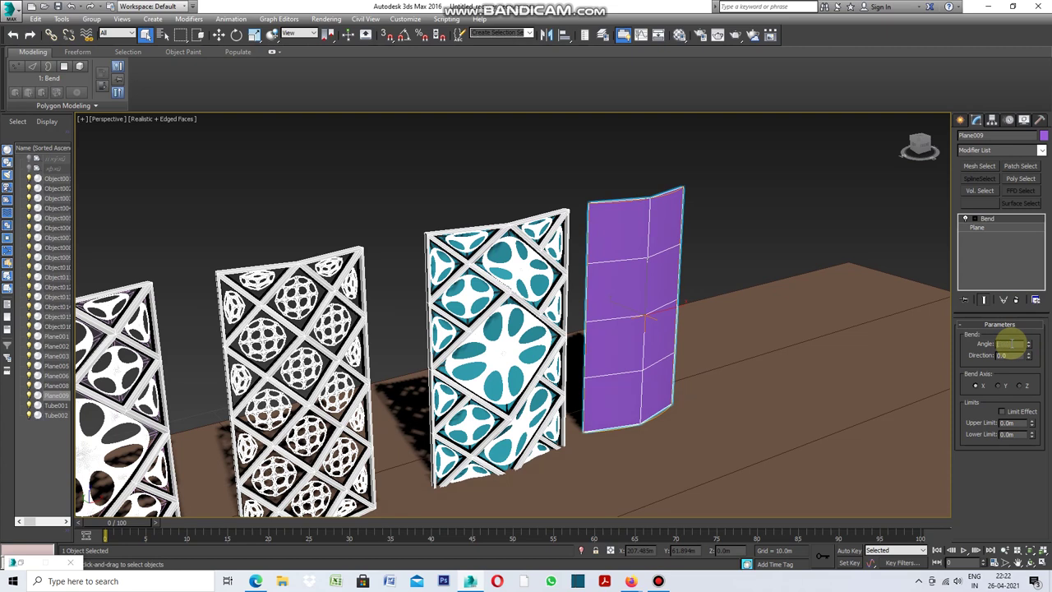
pyautogui.write('45')
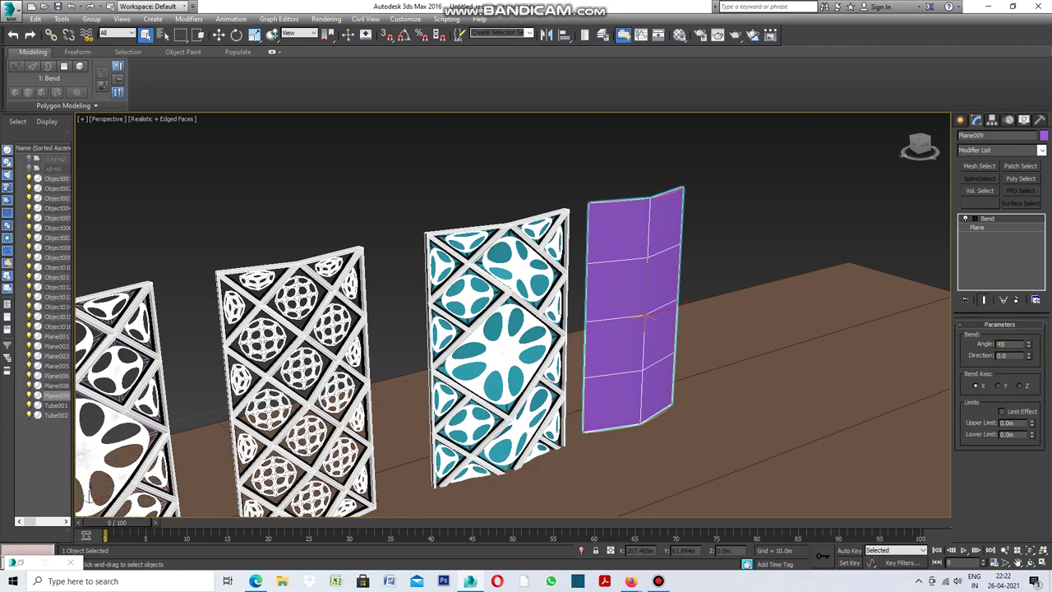
pyautogui.press('Return')
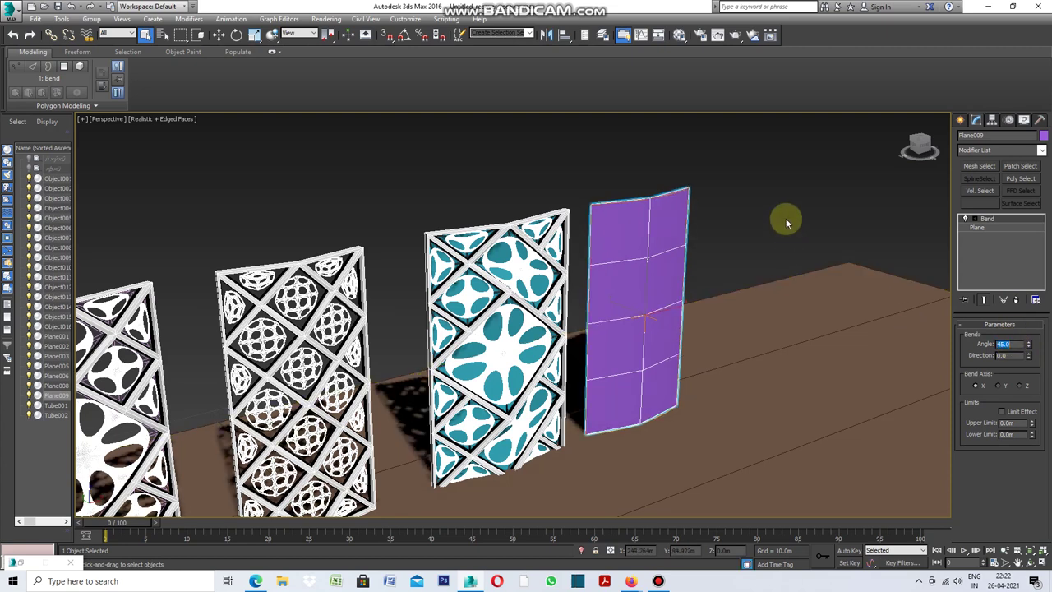
pyautogui.click(786, 218)
pyautogui.click(650, 263)
pyautogui.rightClick(714, 254)
pyautogui.moveTo(738, 365)
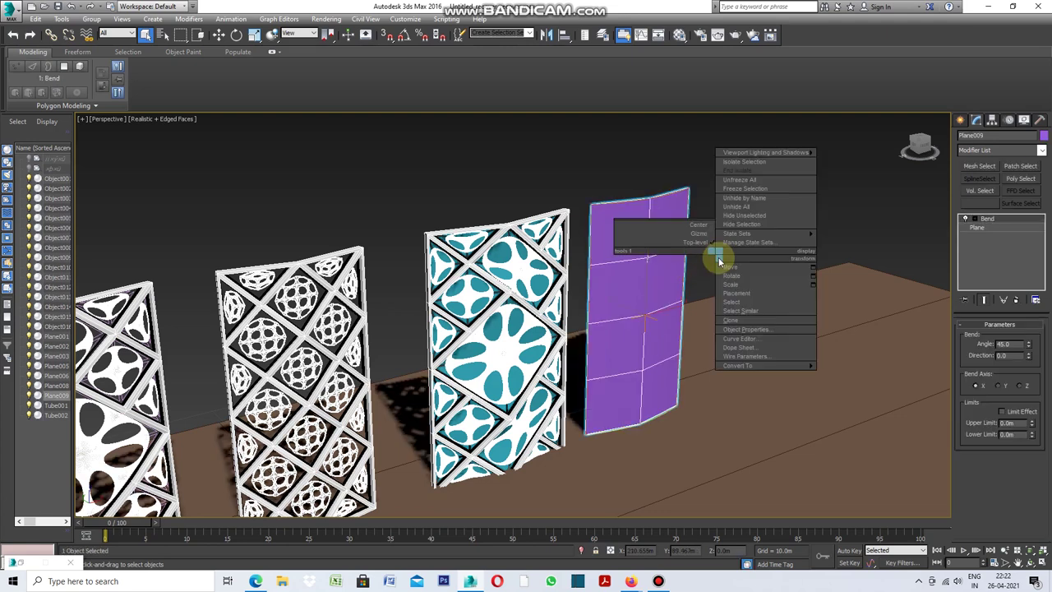
# Step: Convert the purple plane to an Editable Poly
pyautogui.click(855, 374)
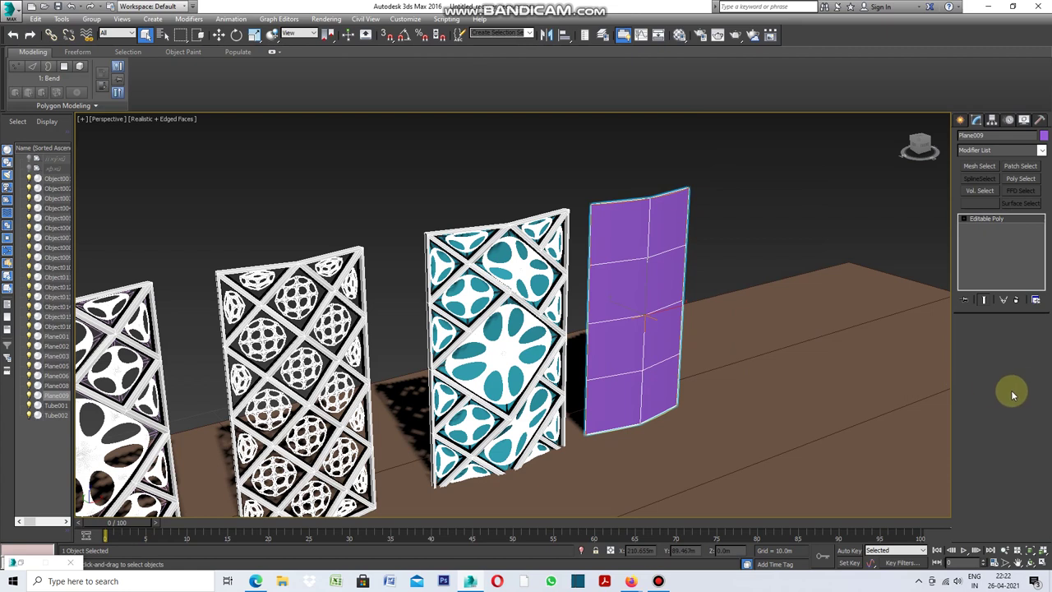
pyautogui.scroll(3, 1027, 380)
pyautogui.scroll(3, 1026, 375)
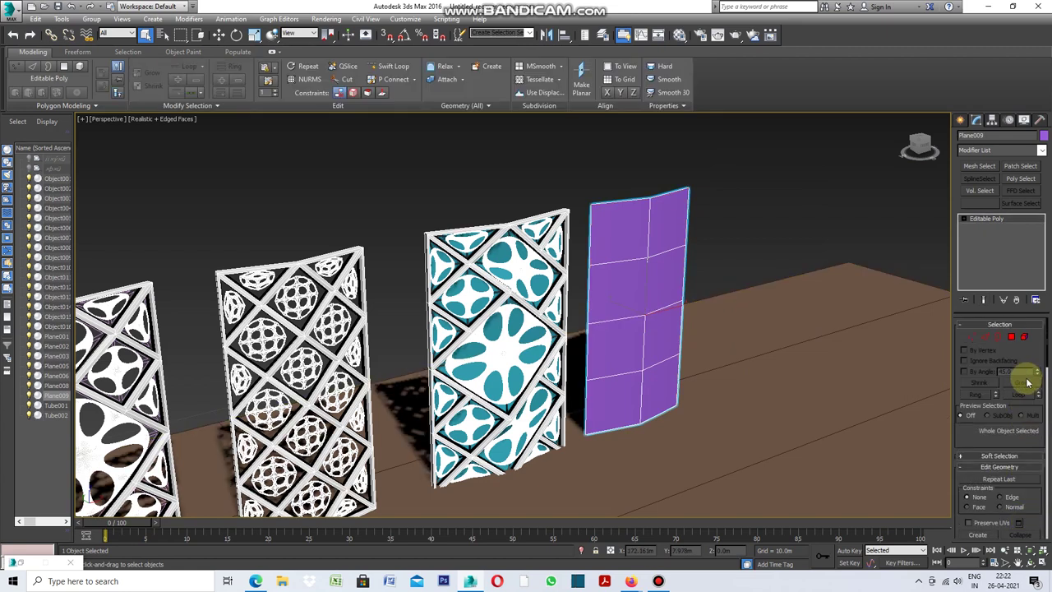
# Step: Regrid Plane009 with a diagonal diamond Topology pattern
pyautogui.click(986, 338)
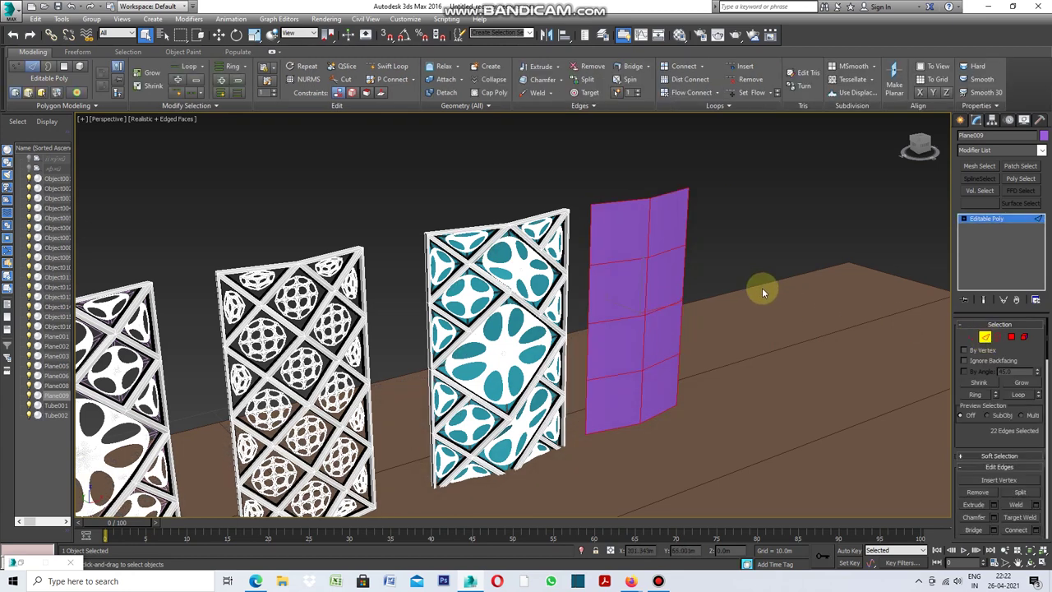
pyautogui.click(647, 278)
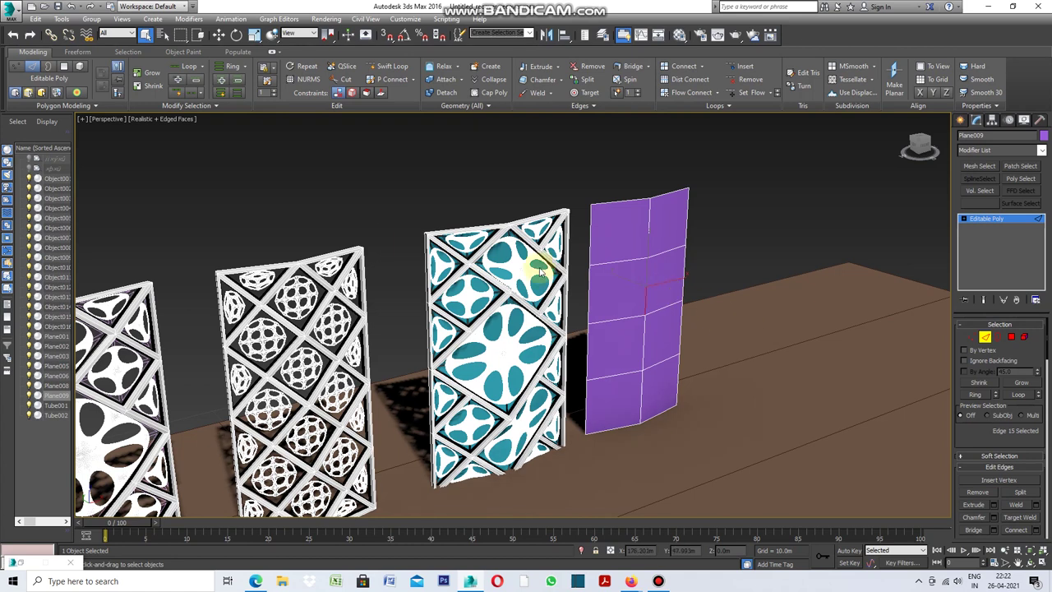
pyautogui.click(95, 107)
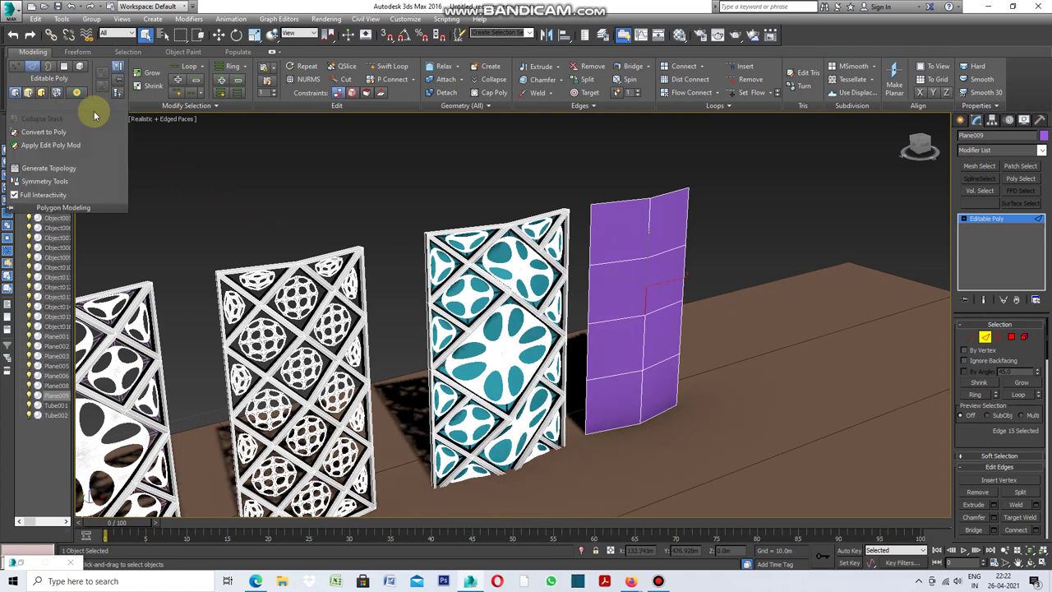
pyautogui.click(70, 169)
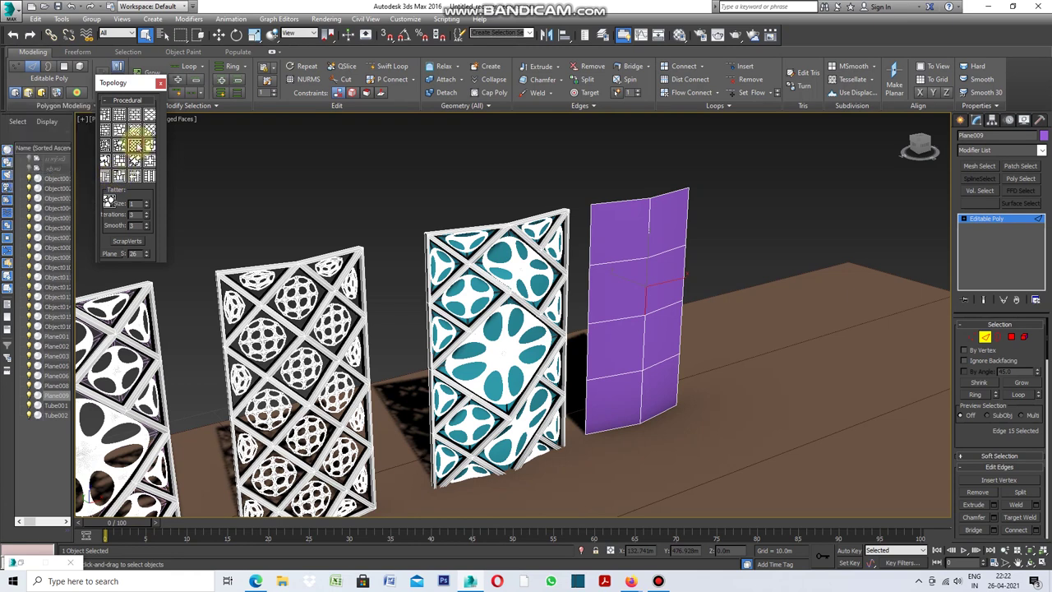
pyautogui.click(136, 145)
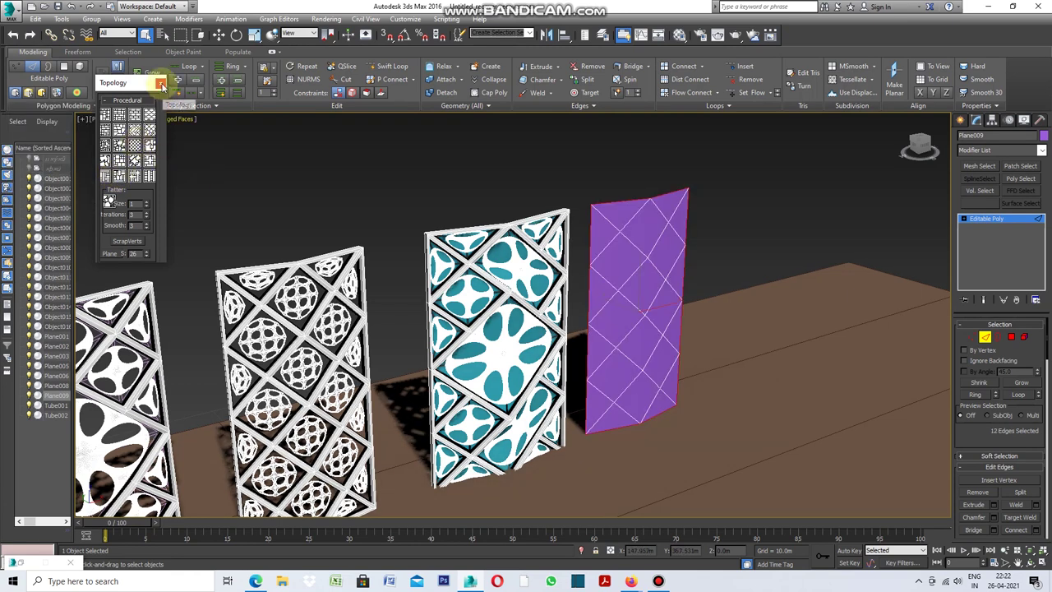
pyautogui.click(161, 84)
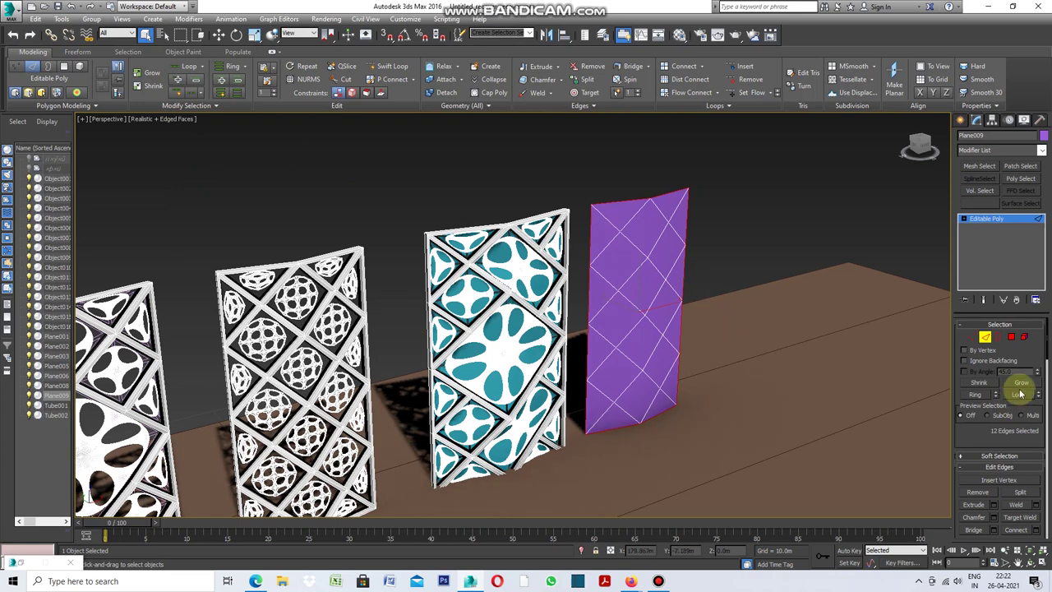
pyautogui.click(1011, 338)
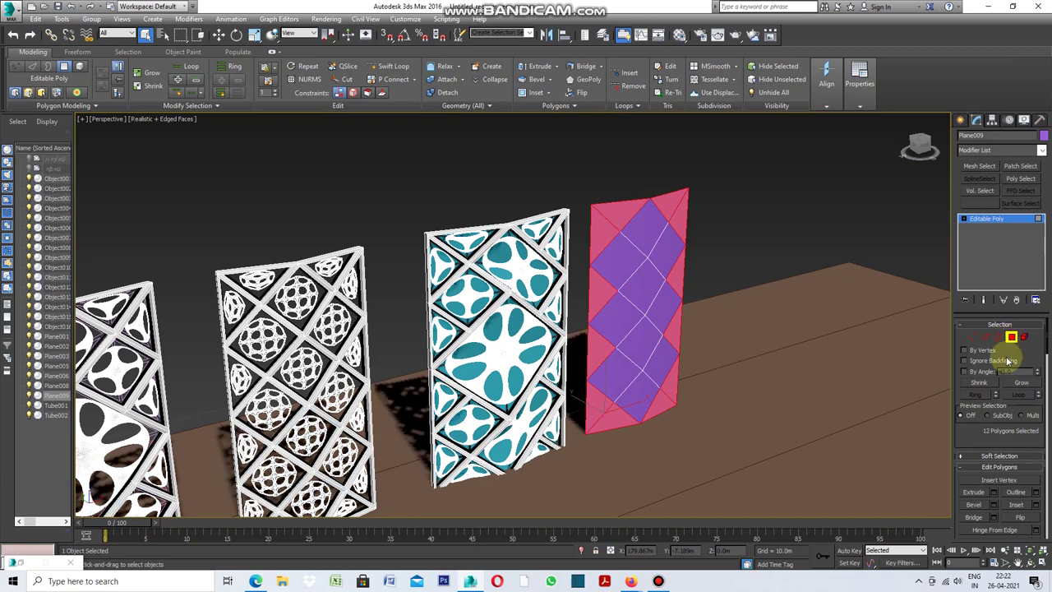
# Step: Select all Plane009 polygons and inset them By Polygon at 0.17
pyautogui.hotkey('ctrl', 'a')
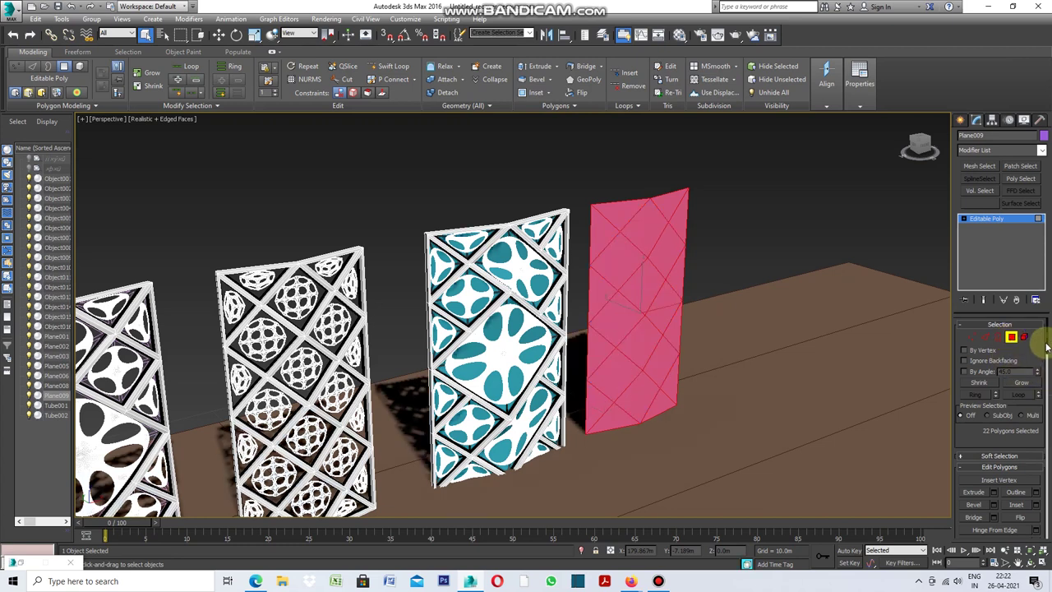
pyautogui.moveTo(1047, 344); pyautogui.dragTo(1048, 380)
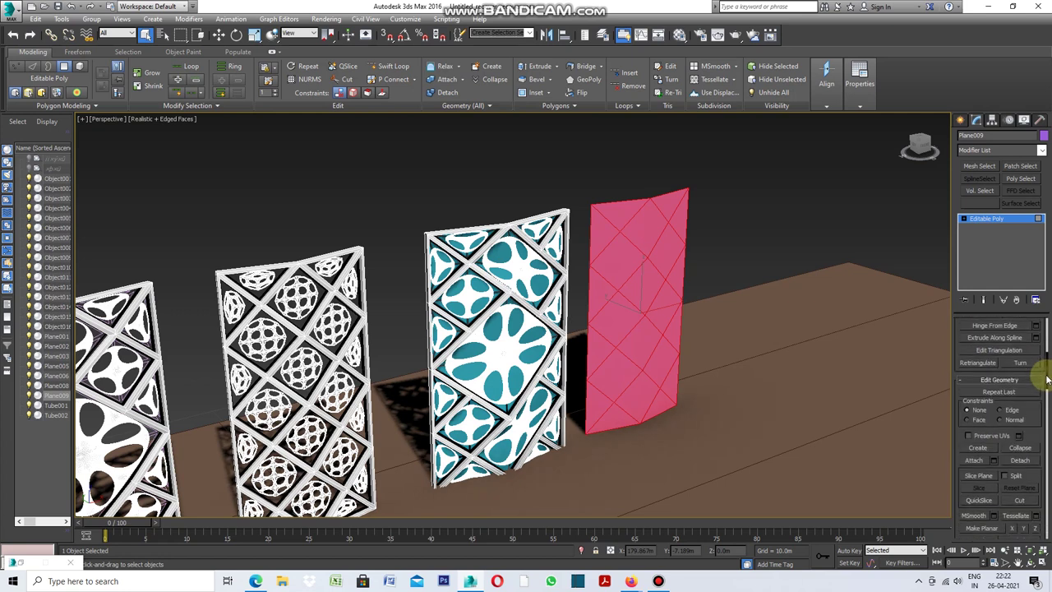
pyautogui.scroll(3, 1046, 362)
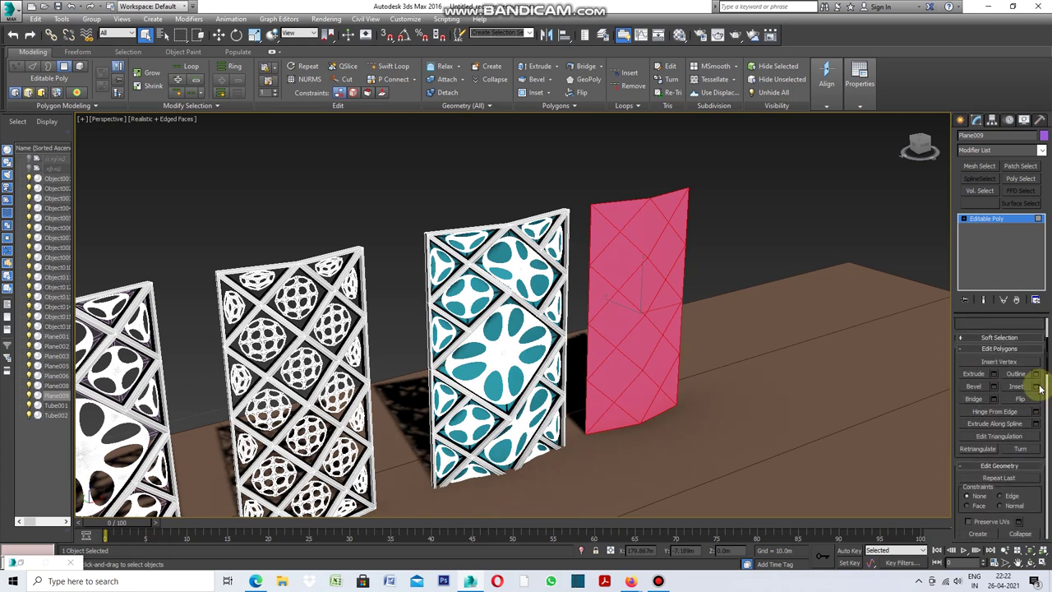
pyautogui.click(1038, 387)
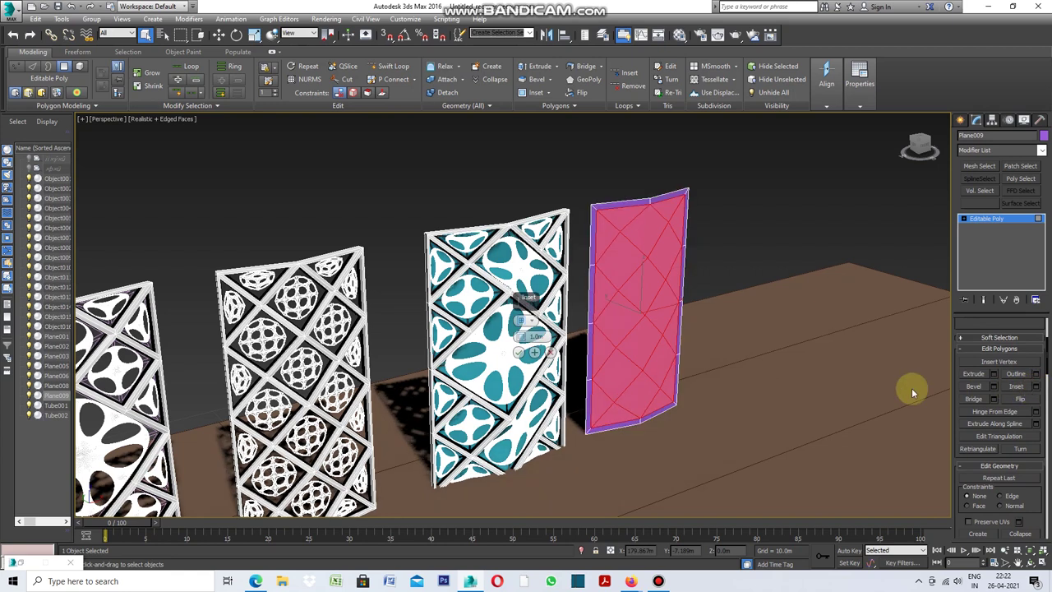
pyautogui.click(530, 322)
pyautogui.click(568, 340)
pyautogui.write('.17')
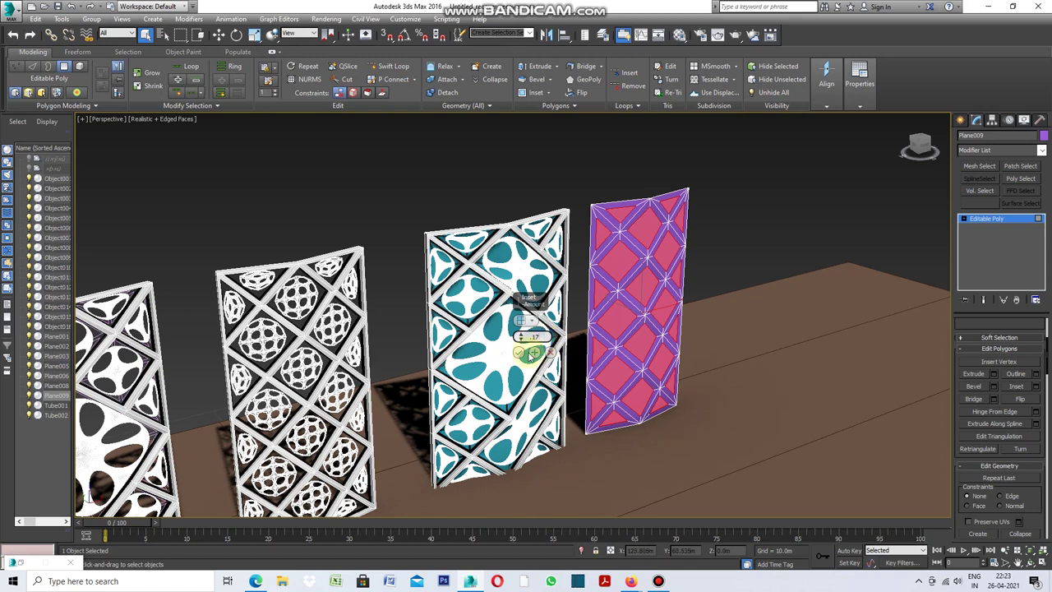
pyautogui.click(518, 352)
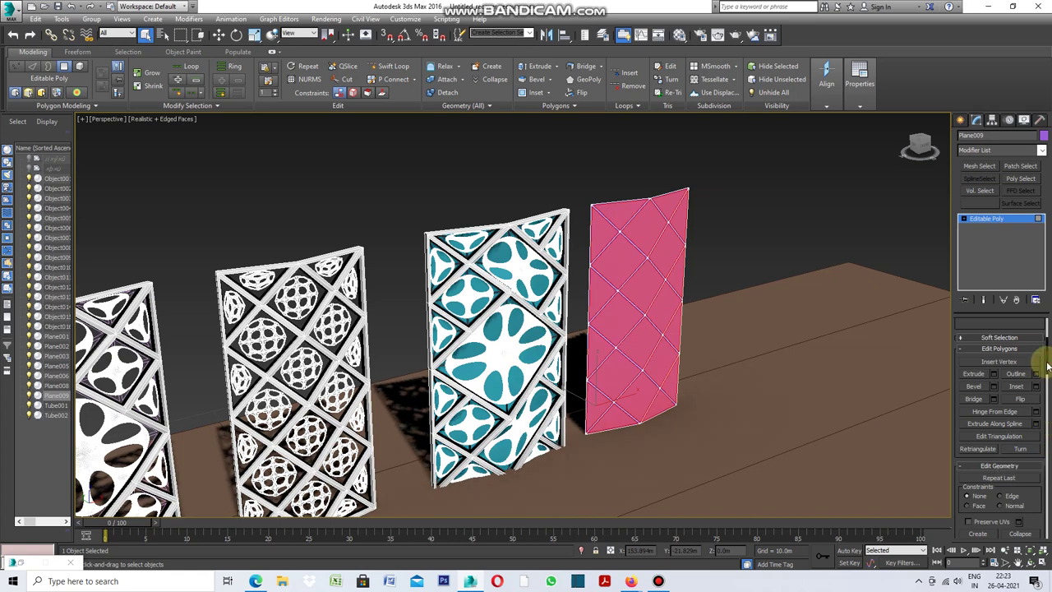
# Step: Detach the inset diamond faces as Object017
pyautogui.moveTo(1050, 369); pyautogui.dragTo(1049, 377)
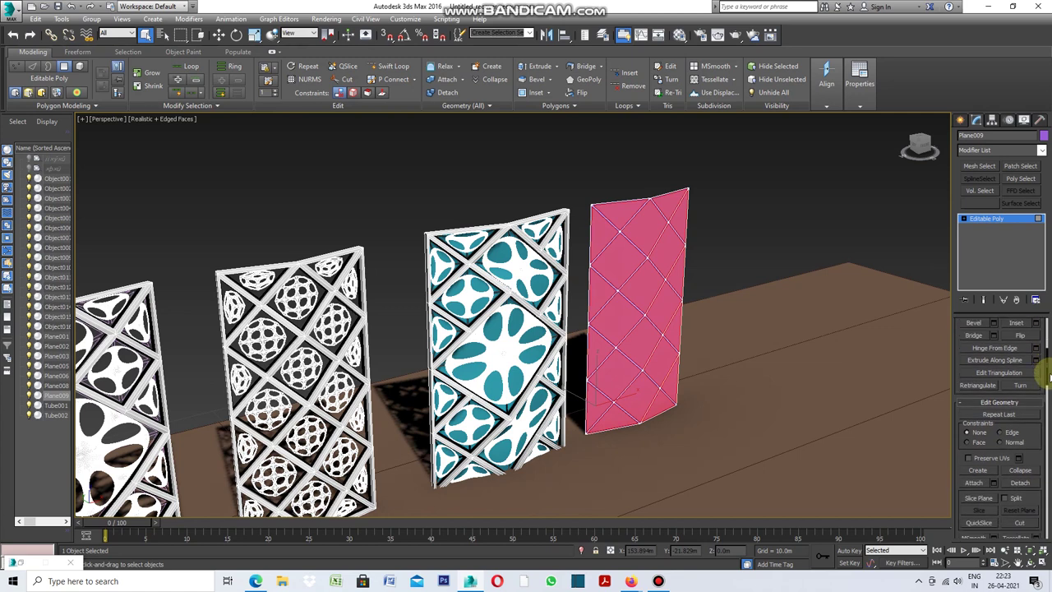
pyautogui.click(1024, 484)
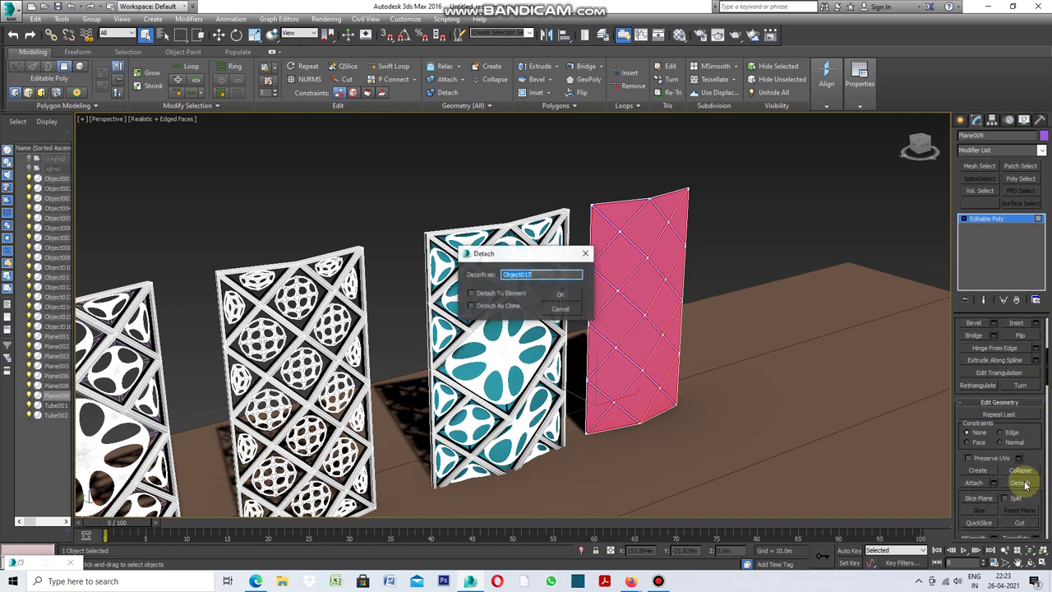
pyautogui.click(562, 296)
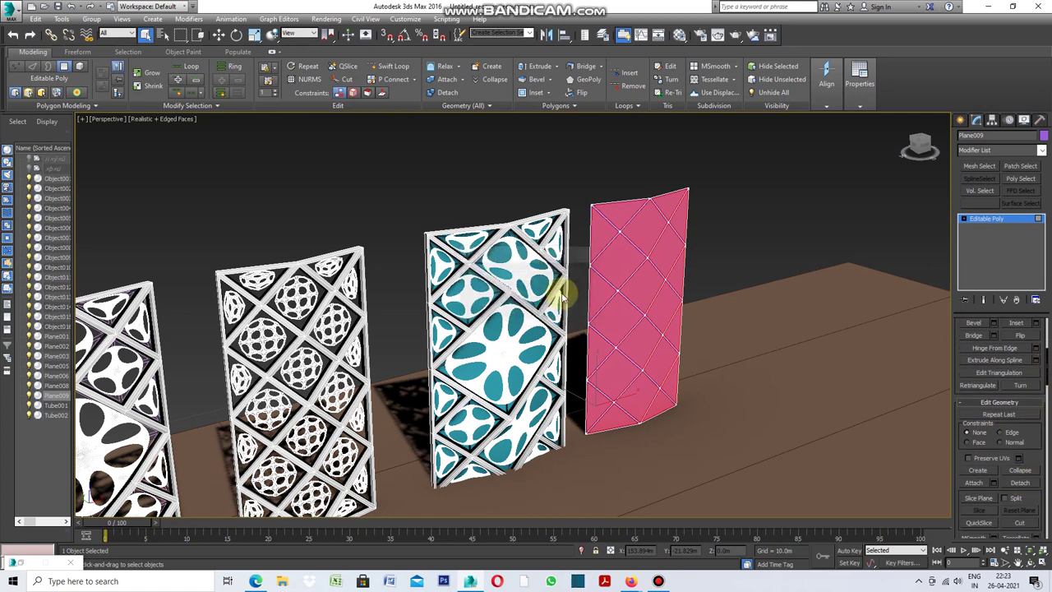
# Step: Give Plane009 a new object colour
pyautogui.click(1043, 137)
pyautogui.click(755, 331)
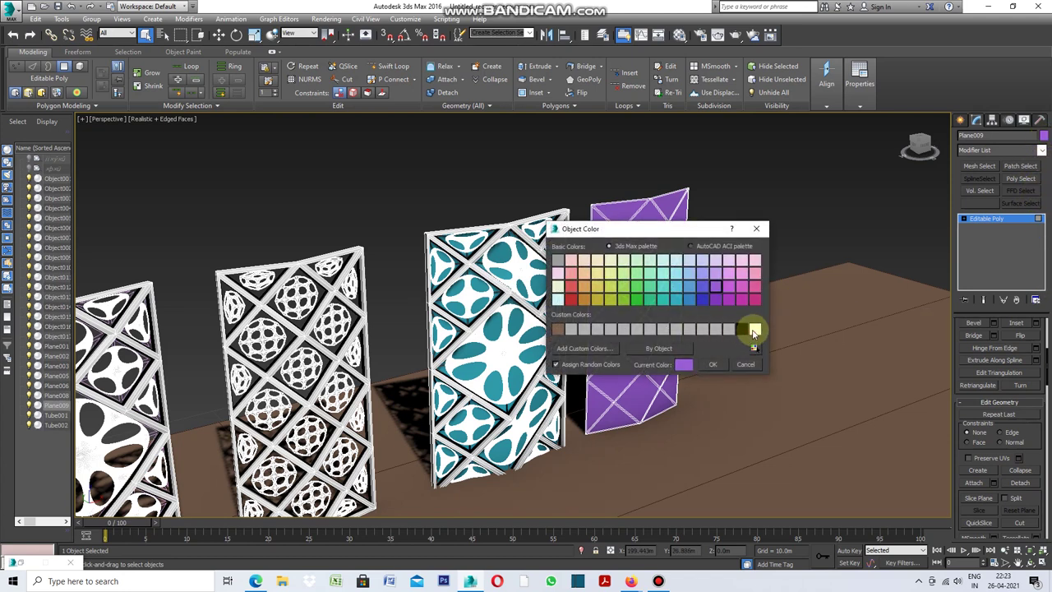
pyautogui.click(714, 364)
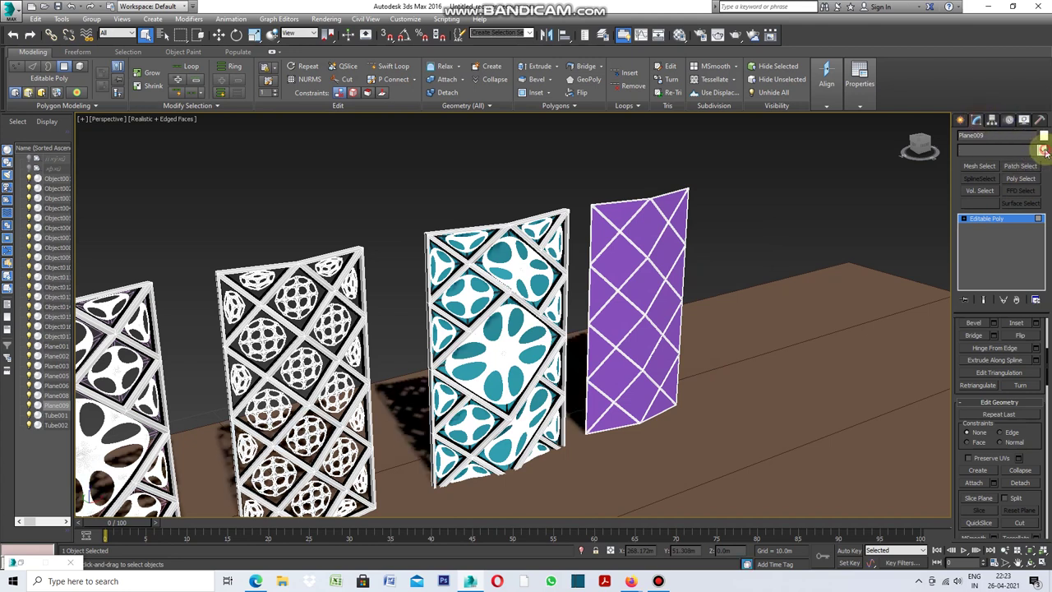
# Step: Add a Shell modifier to Plane009 with a 1.0m outer amount
pyautogui.click(1041, 150)
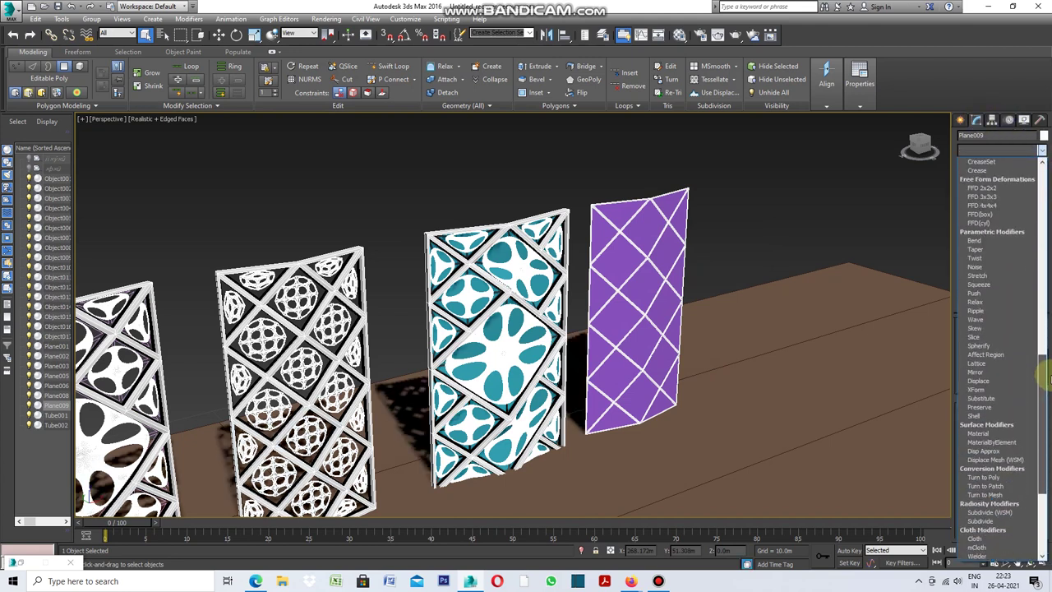
pyautogui.moveTo(1047, 177); pyautogui.dragTo(1040, 387)
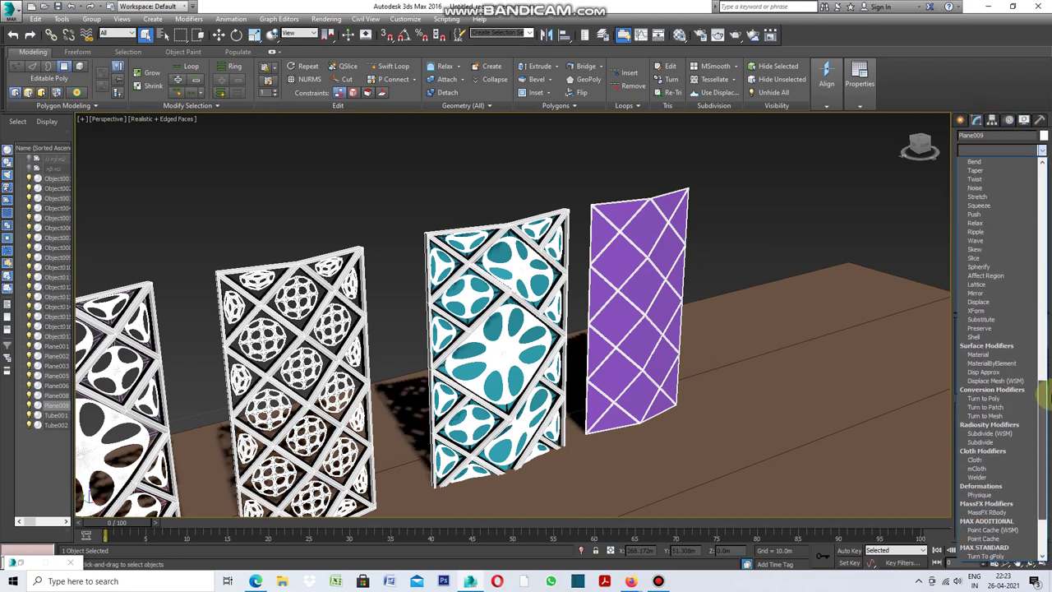
pyautogui.click(987, 337)
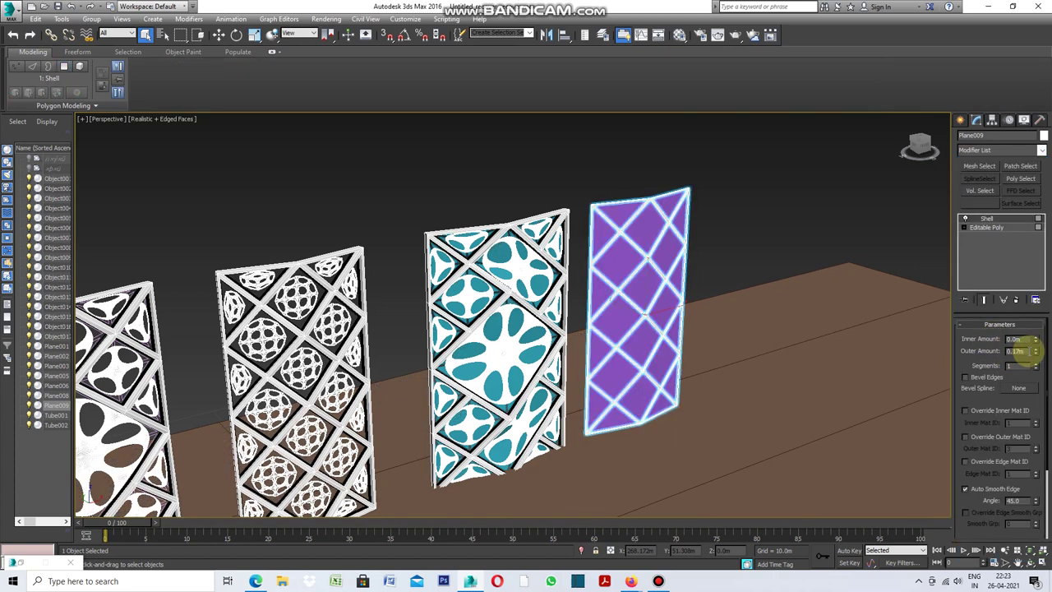
pyautogui.moveTo(1029, 349); pyautogui.dragTo(1026, 352)
pyautogui.write('1.0m')
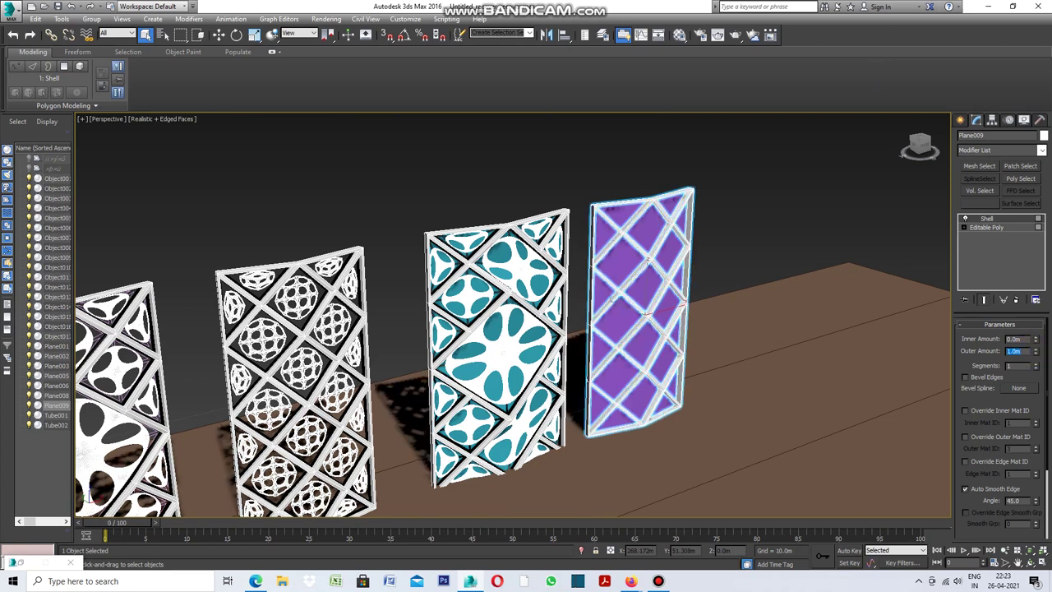
pyautogui.click(769, 241)
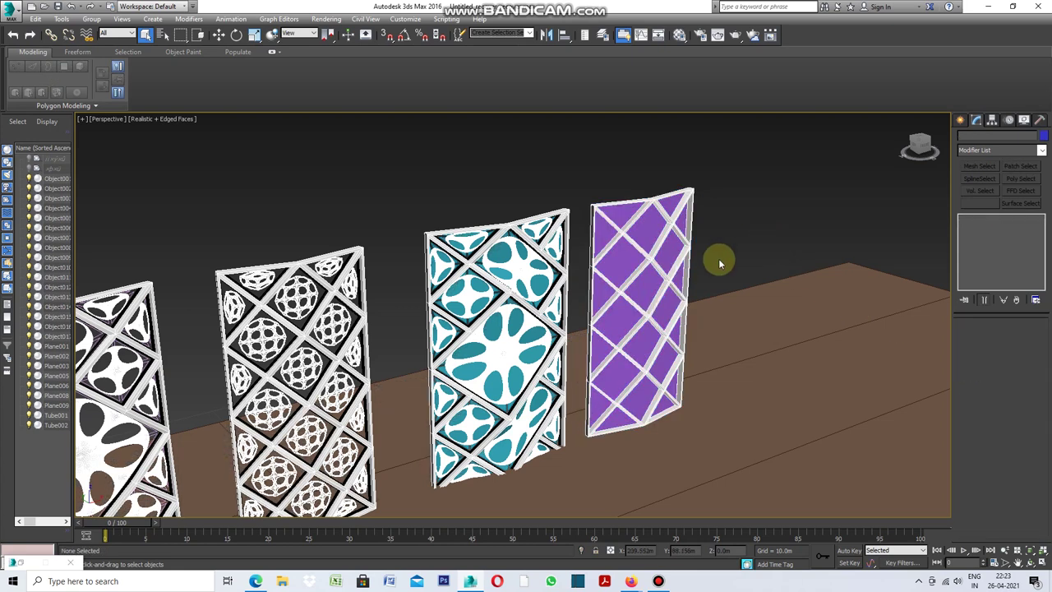
# Step: Select Object017 and inset its 22 diamond polygons by 0.3m
pyautogui.scroll(3, 716, 261)
pyautogui.click(571, 203)
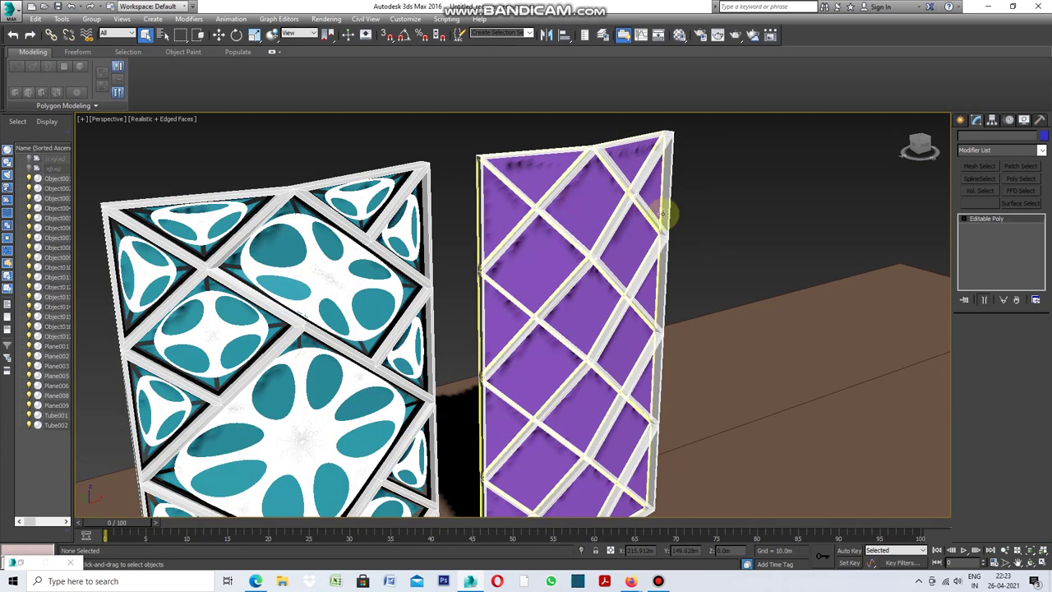
pyautogui.rightClick(716, 213)
pyautogui.moveTo(764, 325)
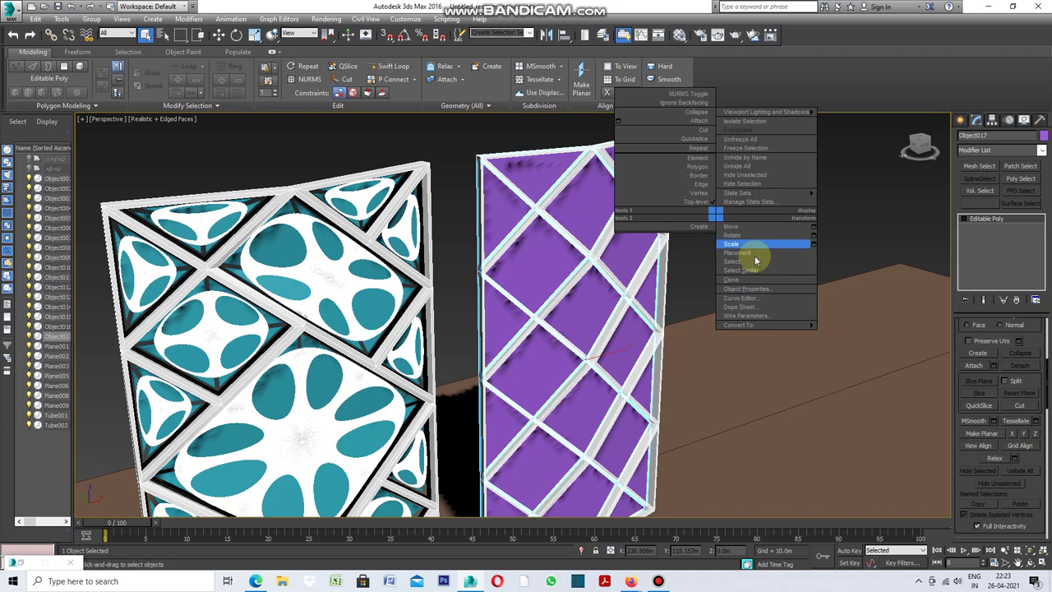
pyautogui.click(847, 247)
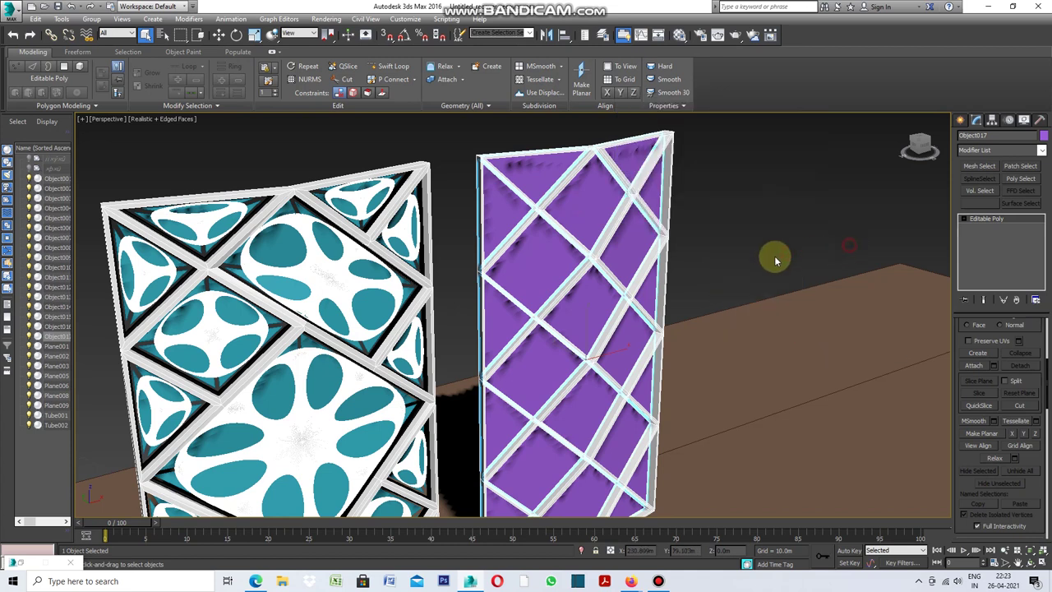
pyautogui.click(986, 218)
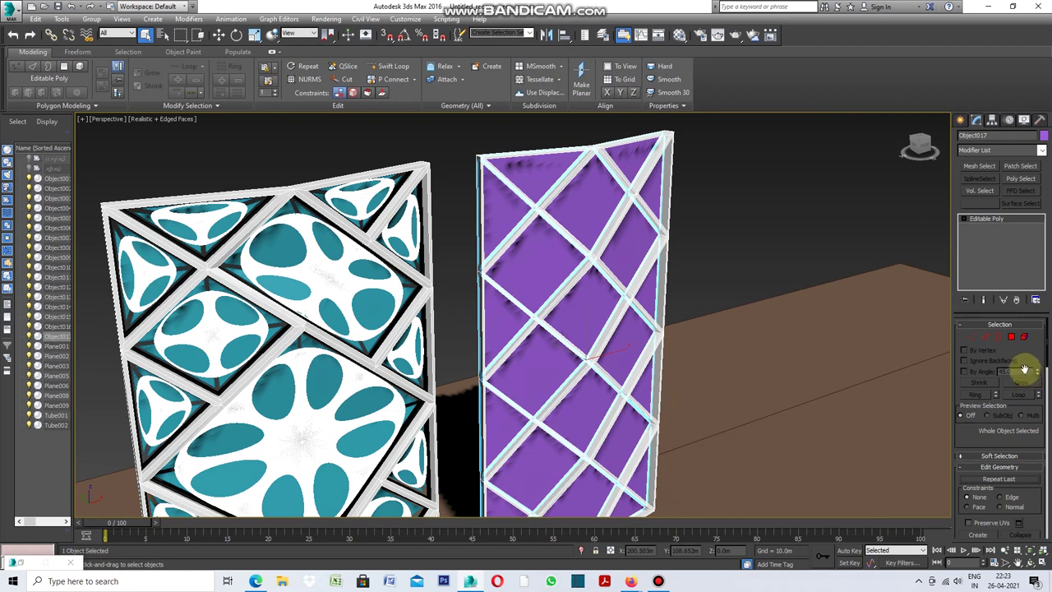
pyautogui.click(1011, 338)
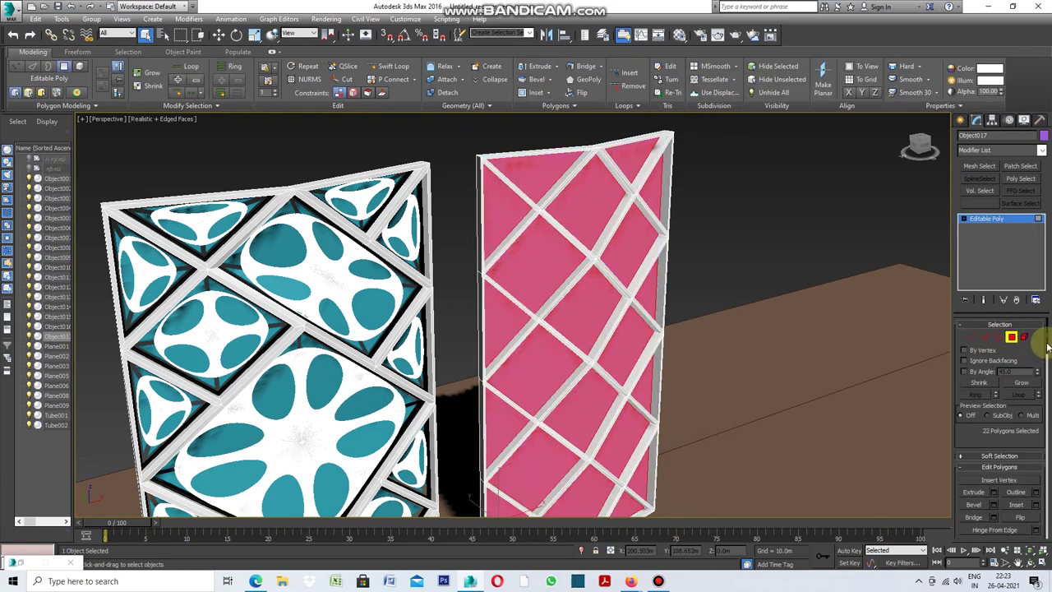
pyautogui.click(1034, 504)
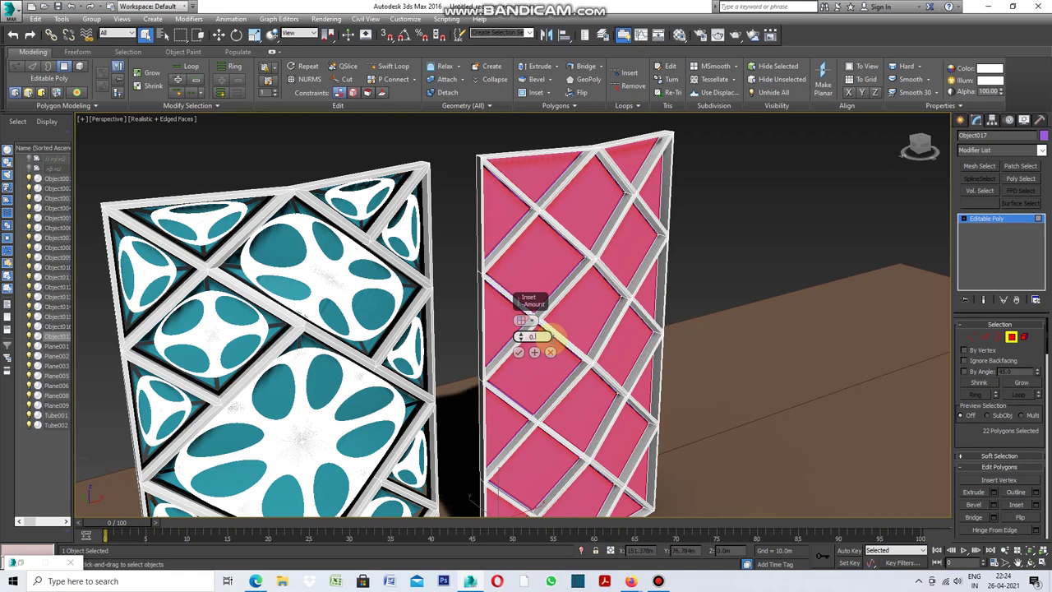
pyautogui.click(518, 354)
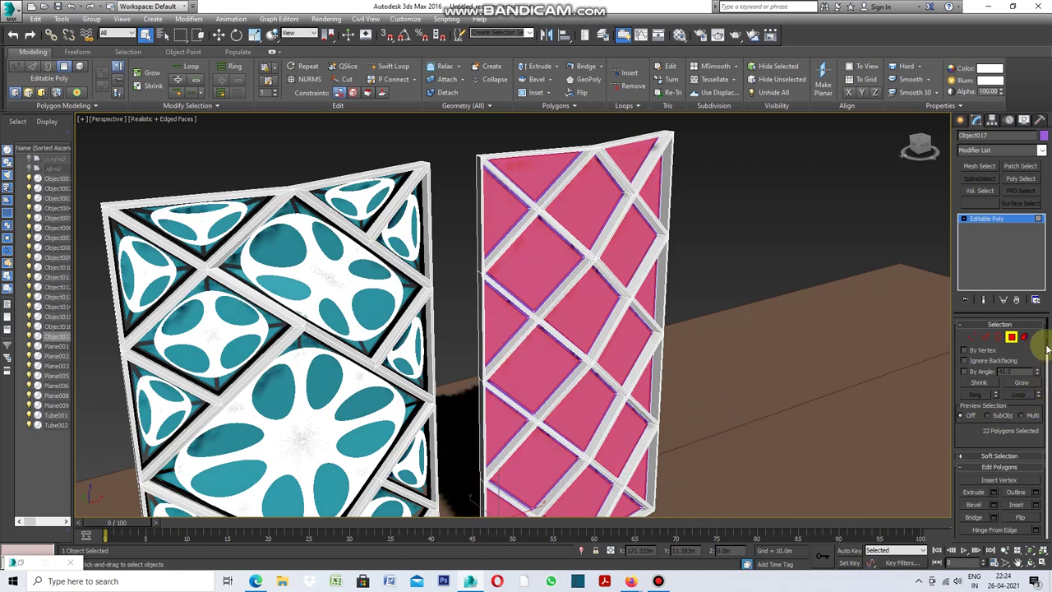
# Step: Detach the inner diamond faces as a separate object and colour the remaining frame black
pyautogui.scroll(5, 615, 356)
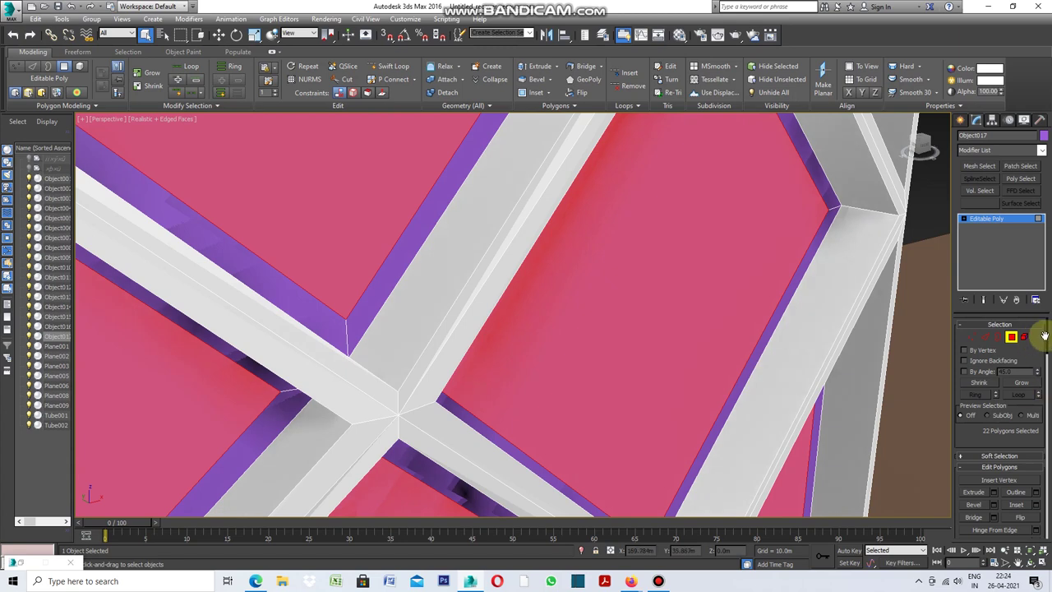
pyautogui.moveTo(1048, 337); pyautogui.dragTo(1048, 372)
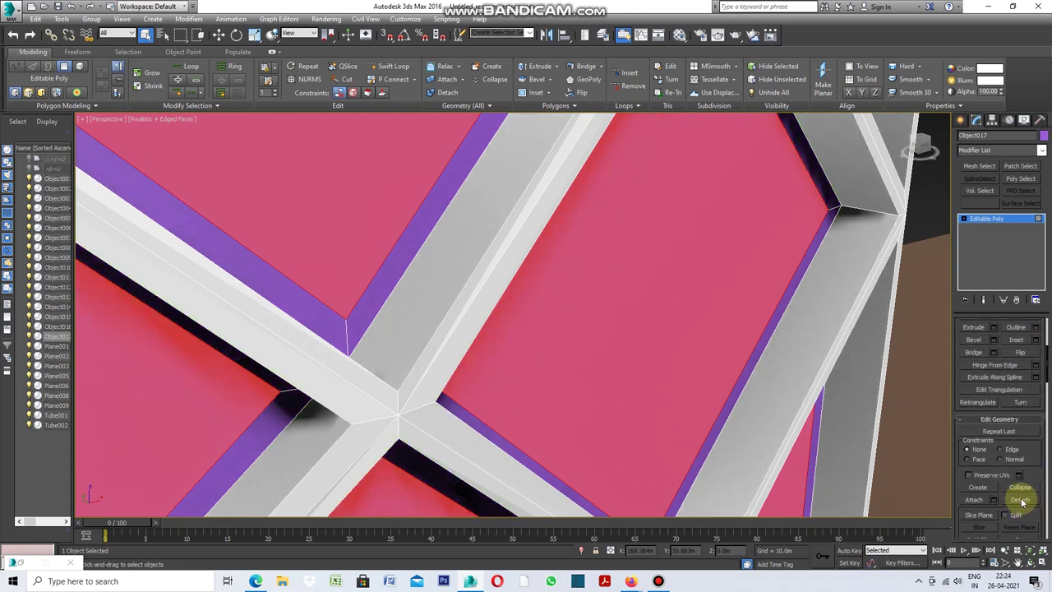
pyautogui.click(1020, 500)
pyautogui.click(567, 297)
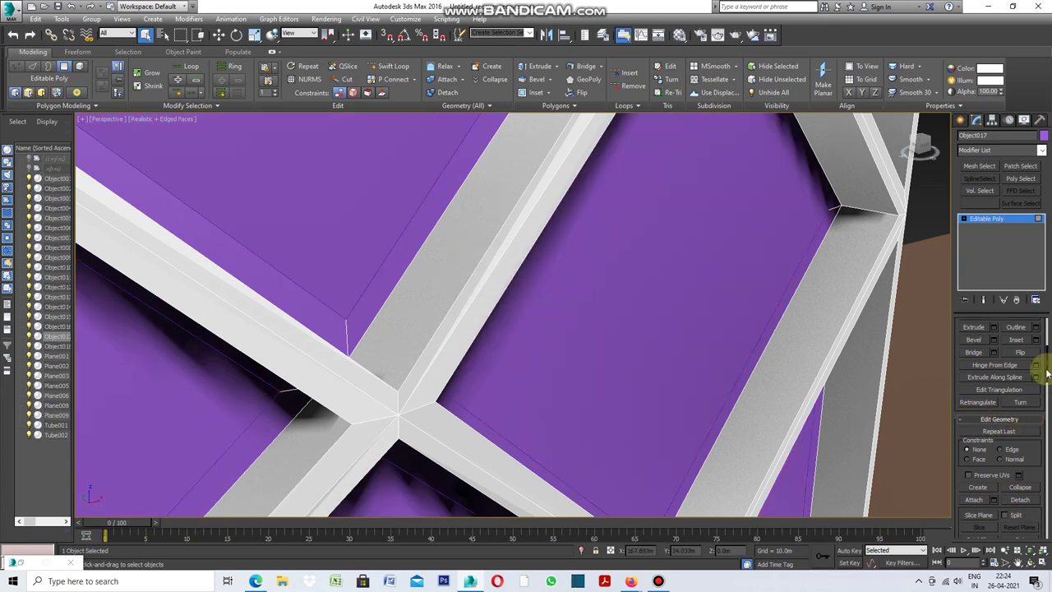
pyautogui.click(1044, 136)
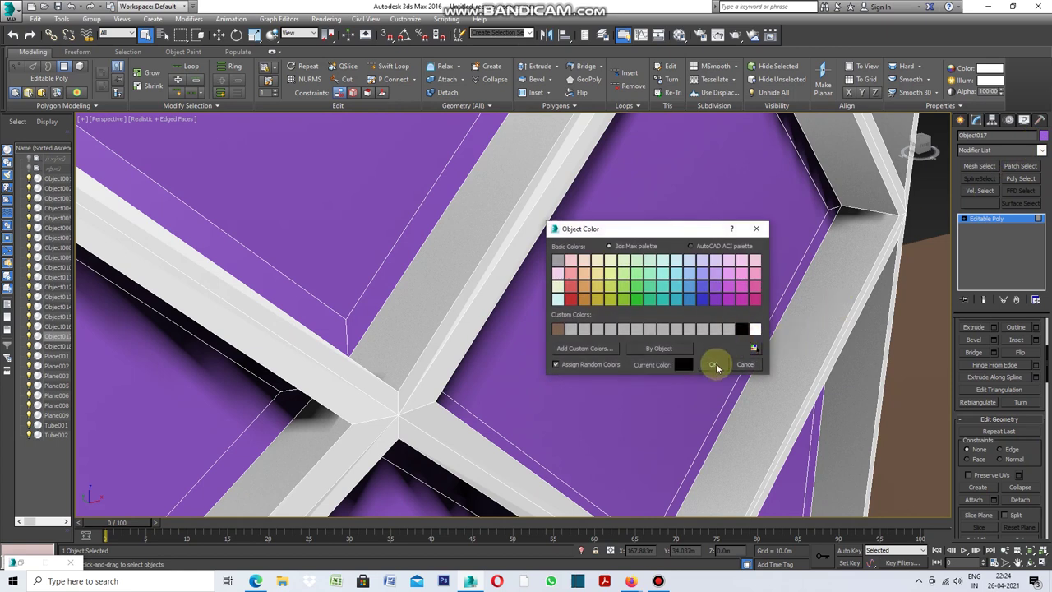
pyautogui.click(713, 364)
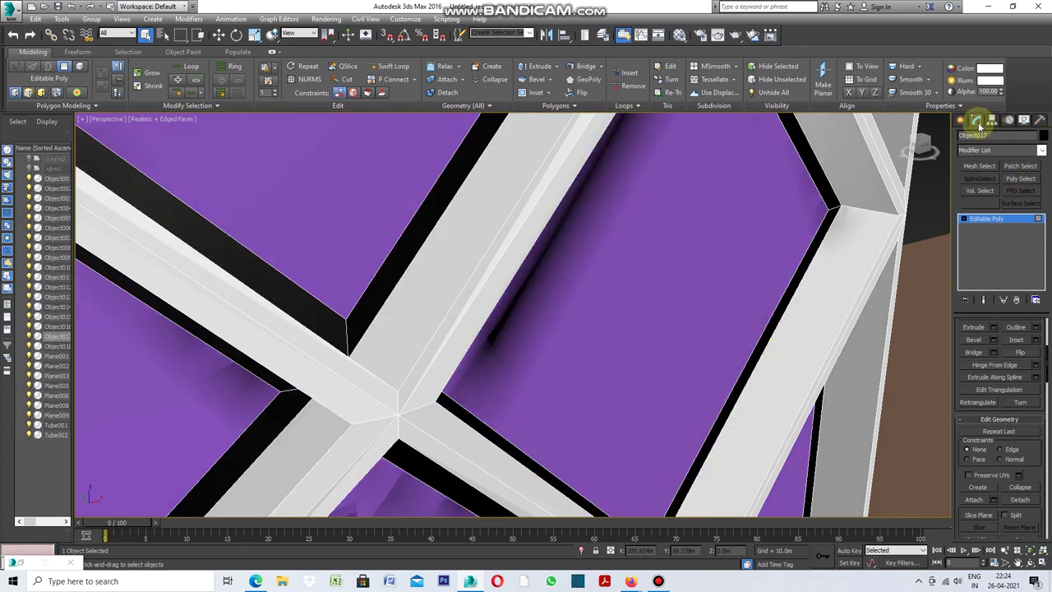
# Step: Add a Shell modifier with a 0.3m outer amount, then deselect it
pyautogui.click(1042, 150)
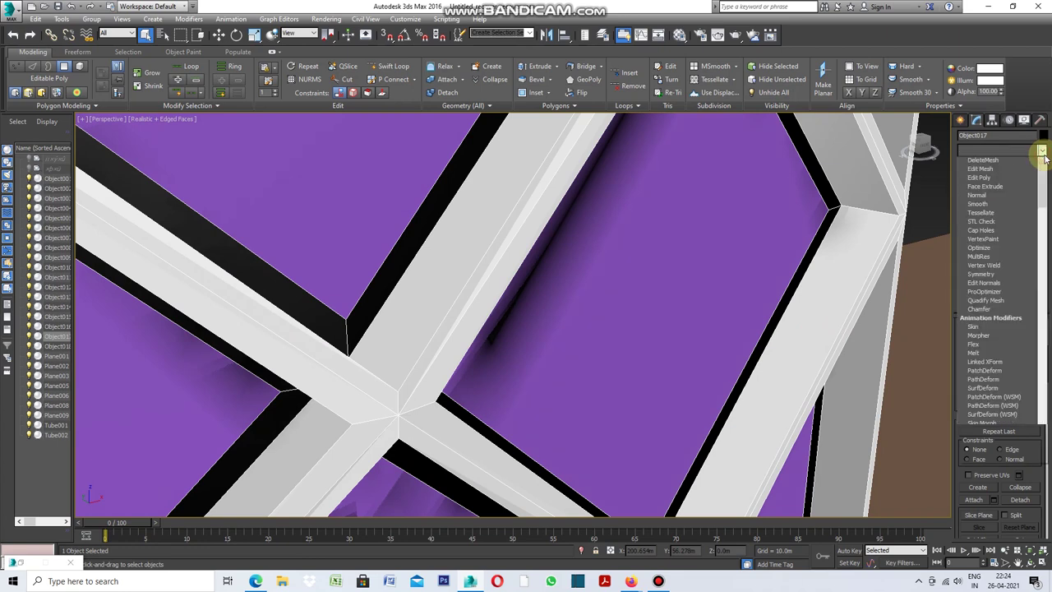
pyautogui.moveTo(1042, 186); pyautogui.dragTo(1041, 371)
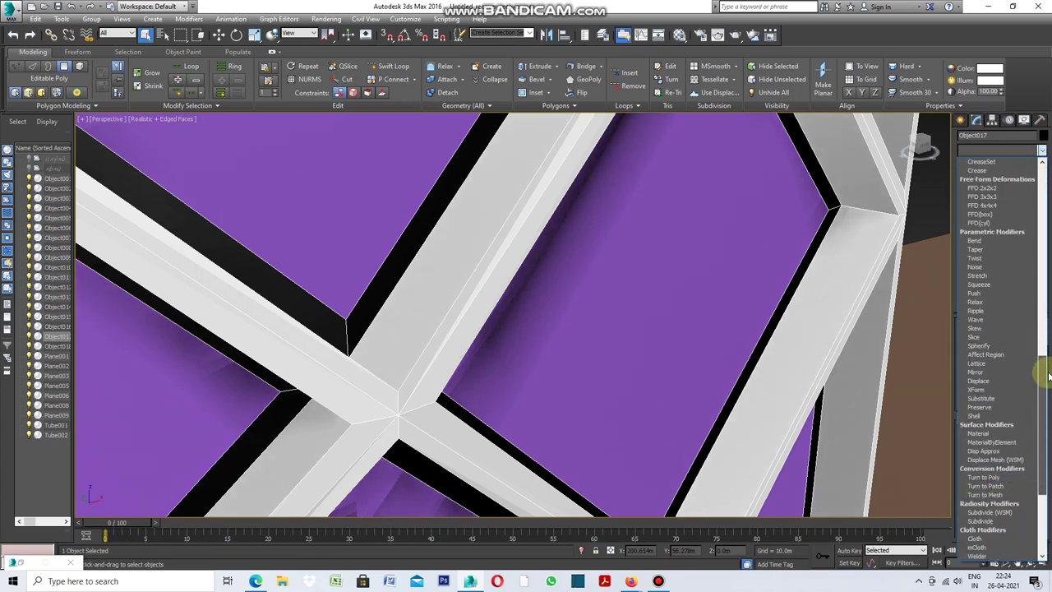
pyautogui.click(991, 407)
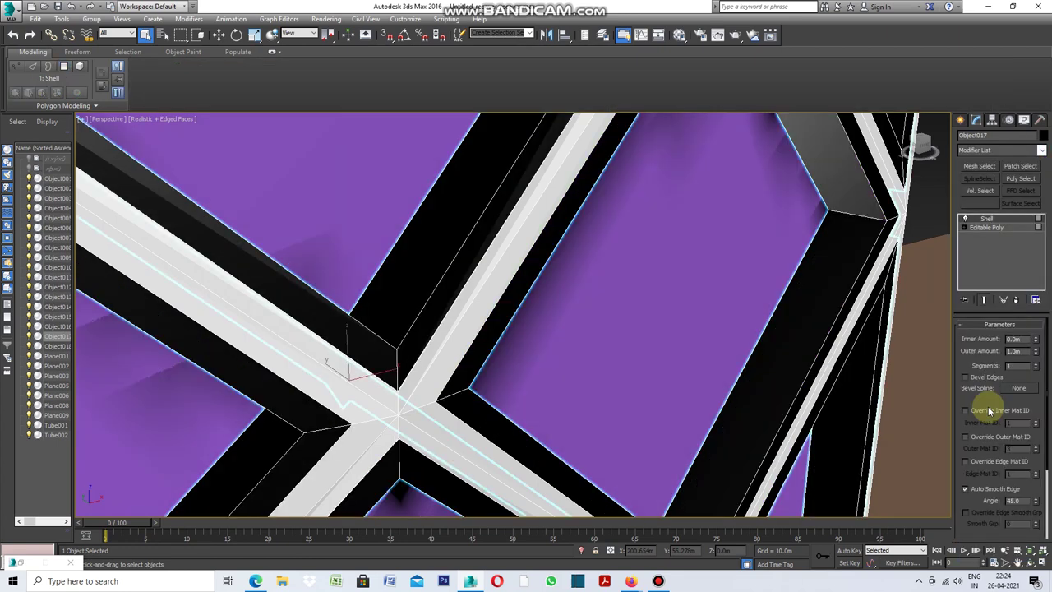
pyautogui.click(1019, 351)
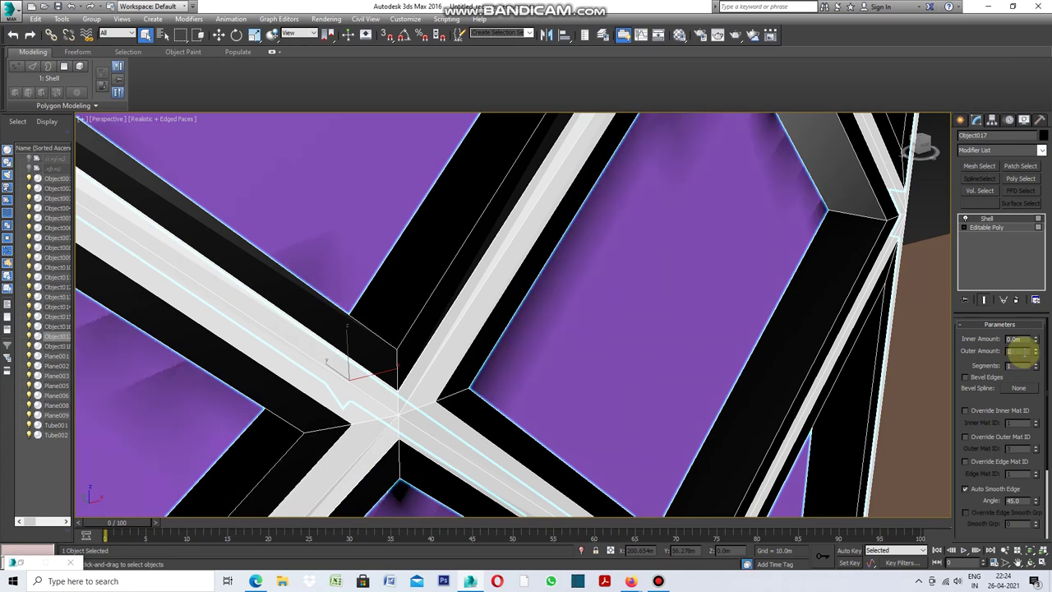
pyautogui.write('30.3')
pyautogui.press('Return')
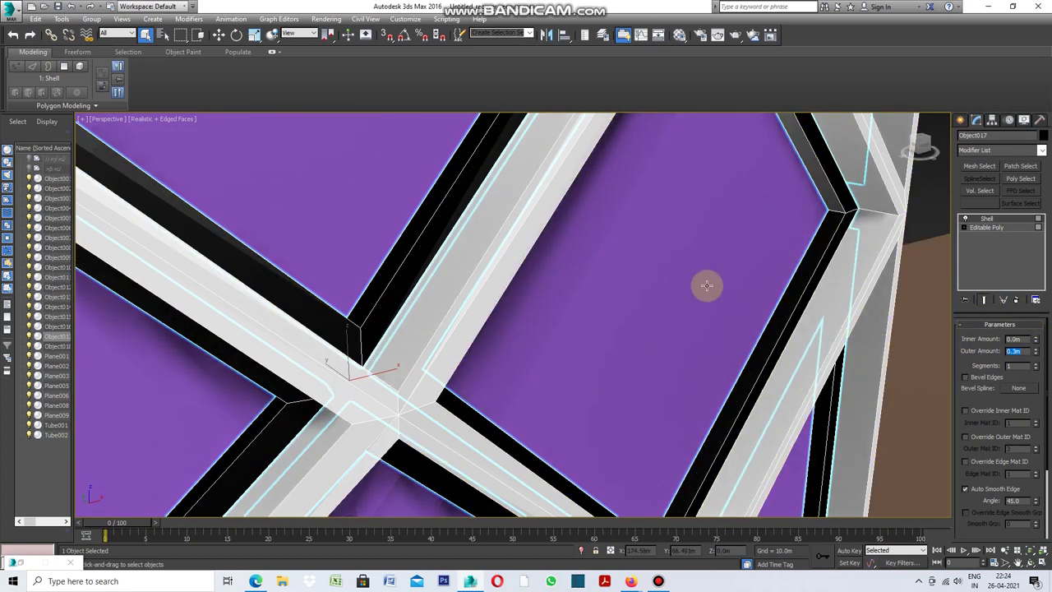
pyautogui.scroll(-5, 705, 285)
pyautogui.click(793, 222)
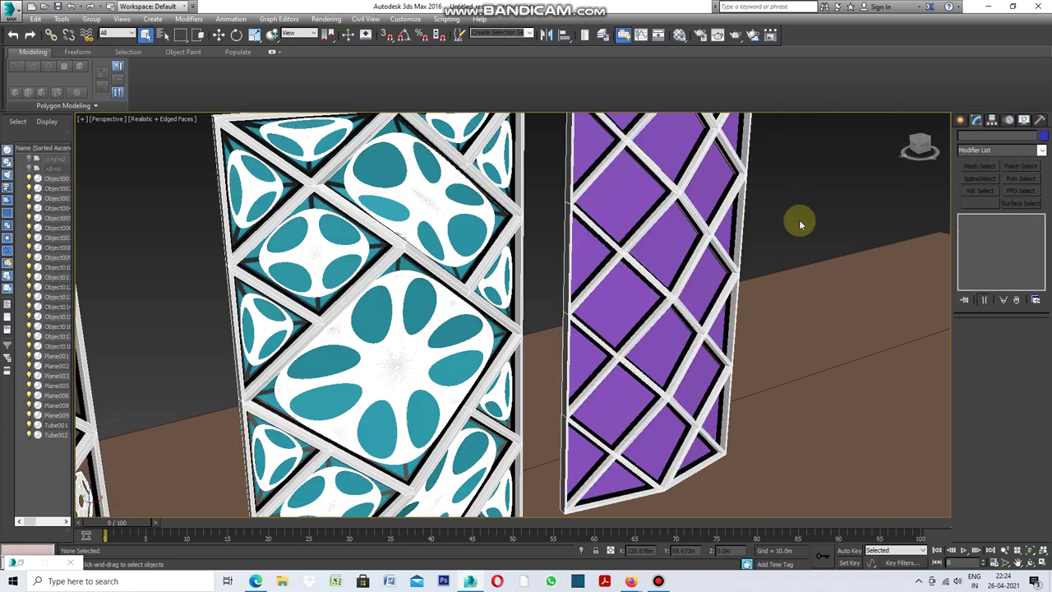
# Step: In Edge mode, apply a diagonal-edge Generate Topology pattern across Object018's purple diamonds
pyautogui.click(672, 246)
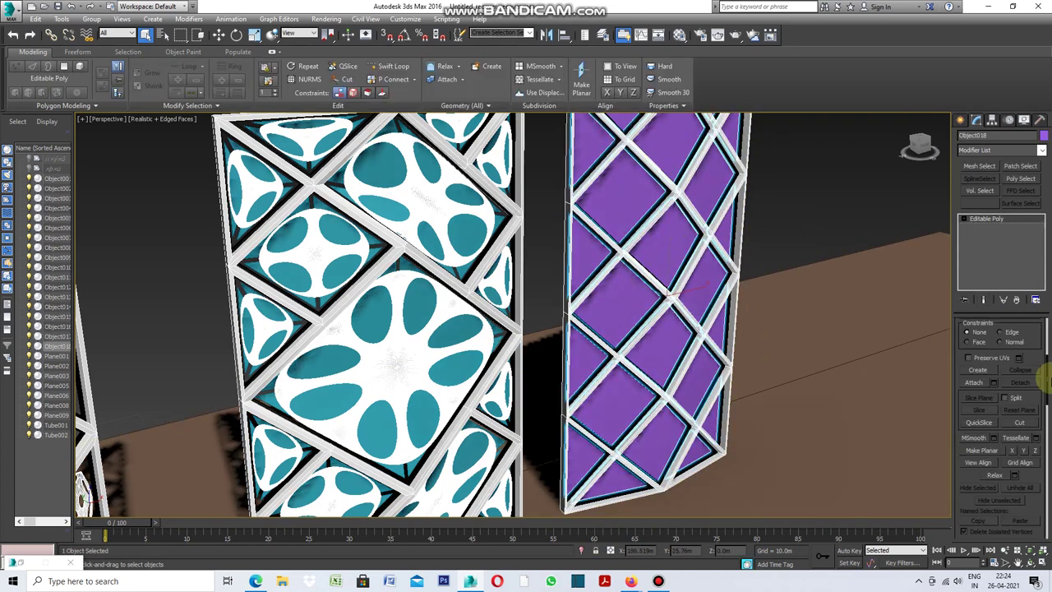
pyautogui.scroll(5, 1046, 372)
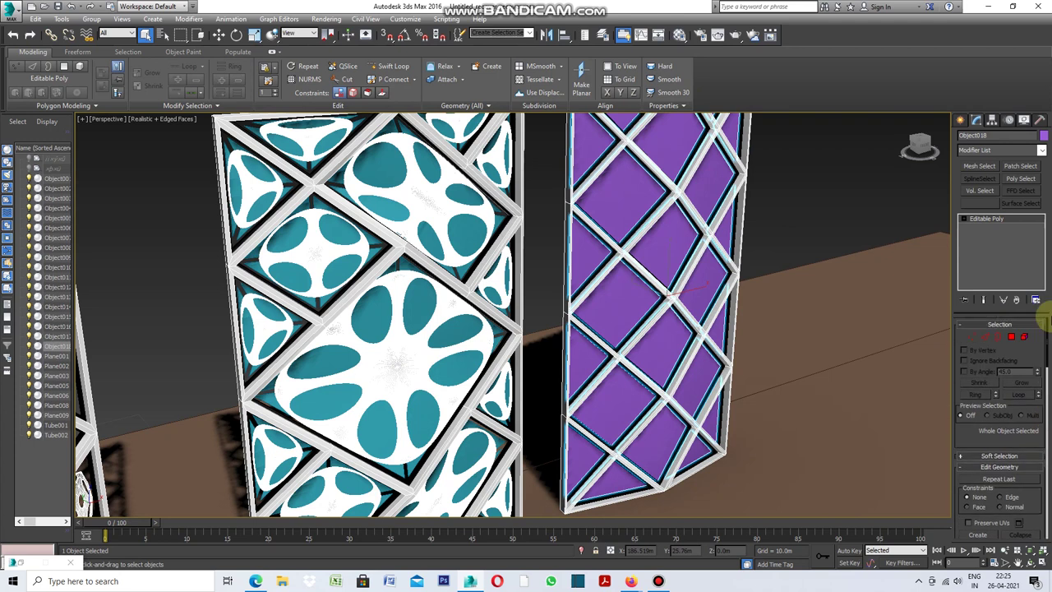
pyautogui.click(988, 338)
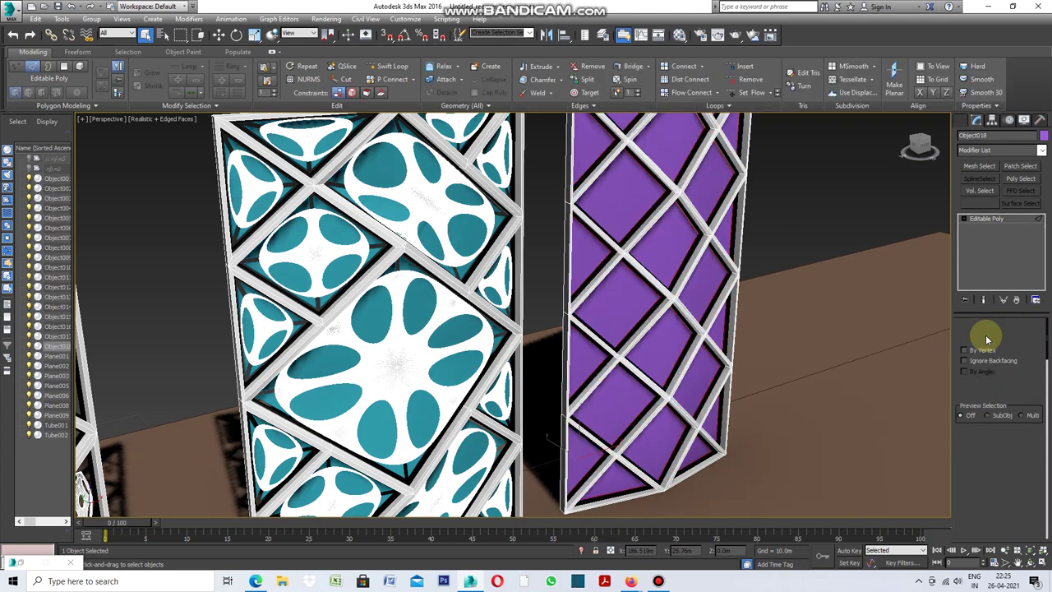
pyautogui.click(97, 108)
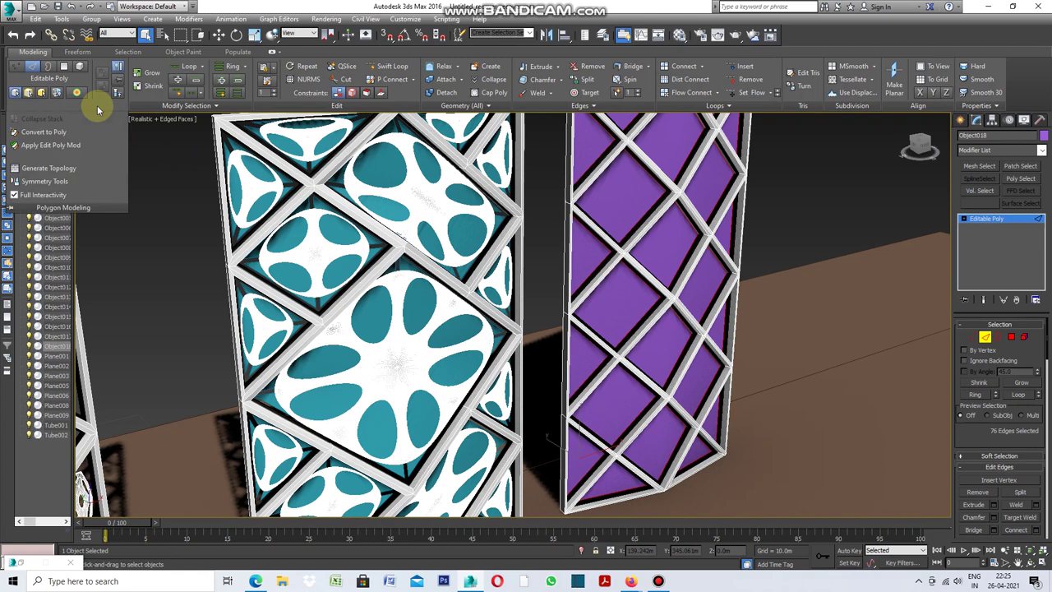
pyautogui.click(60, 168)
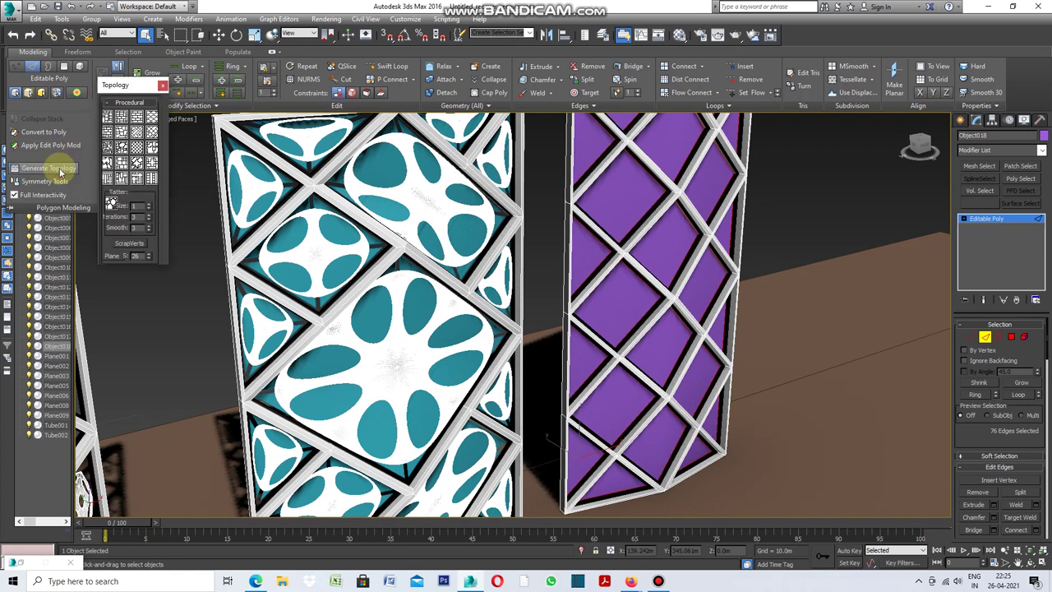
pyautogui.click(135, 149)
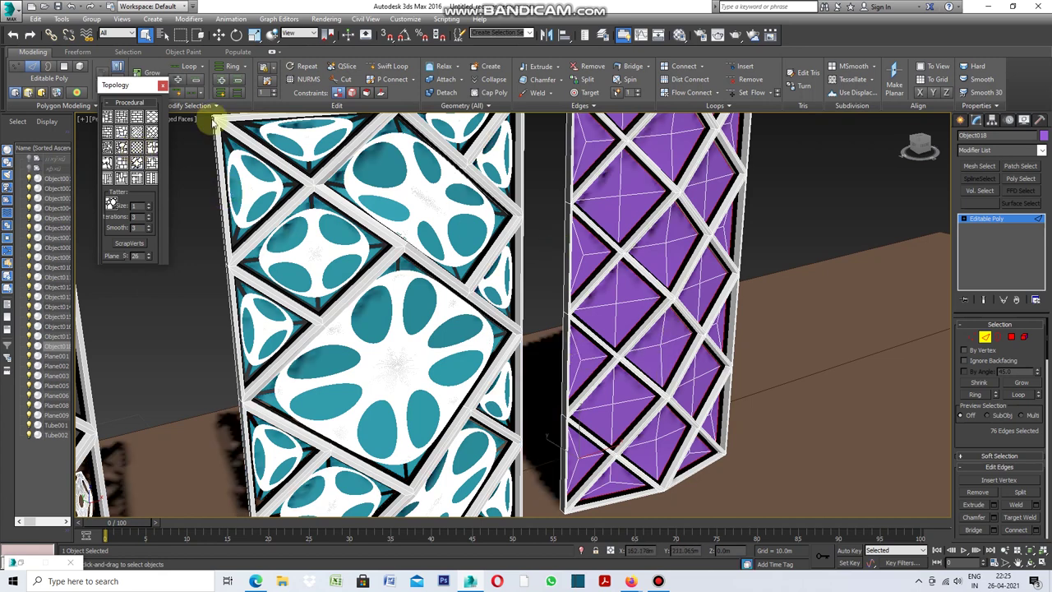
pyautogui.click(164, 86)
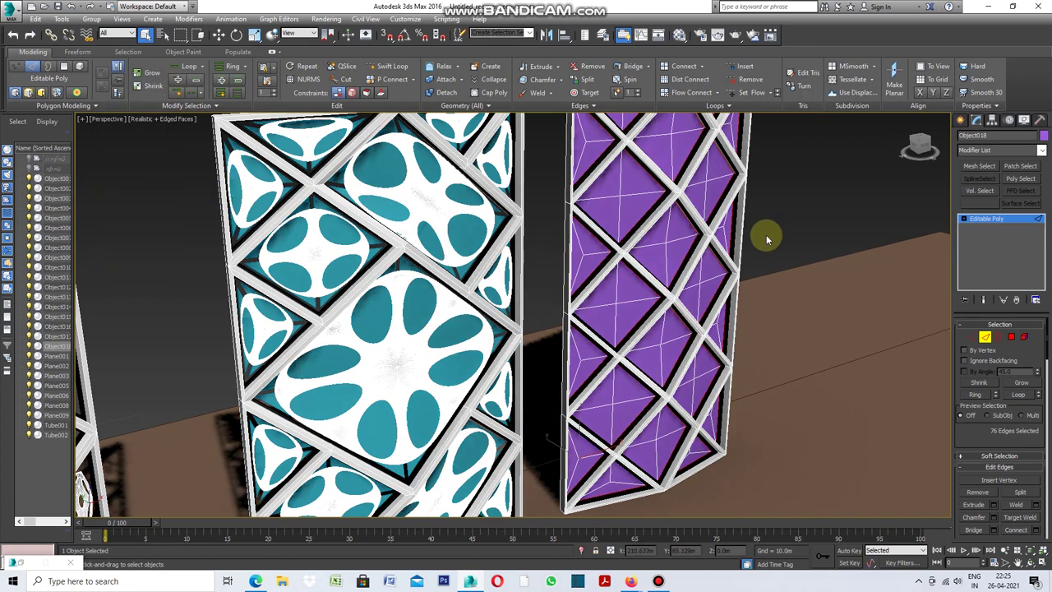
pyautogui.scroll(-5, 766, 234)
pyautogui.scroll(5, 762, 214)
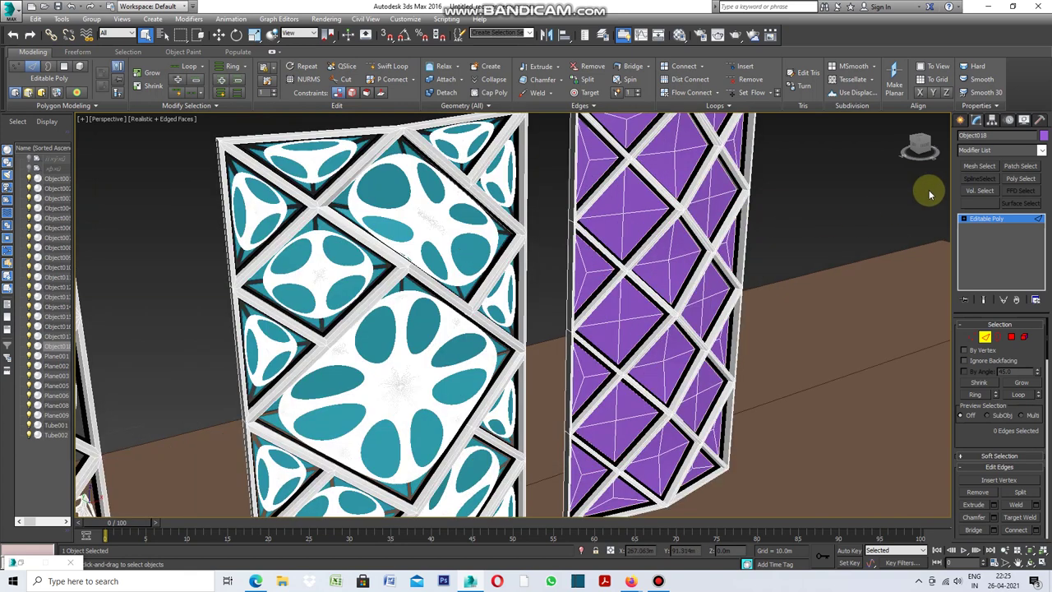
pyautogui.click(962, 120)
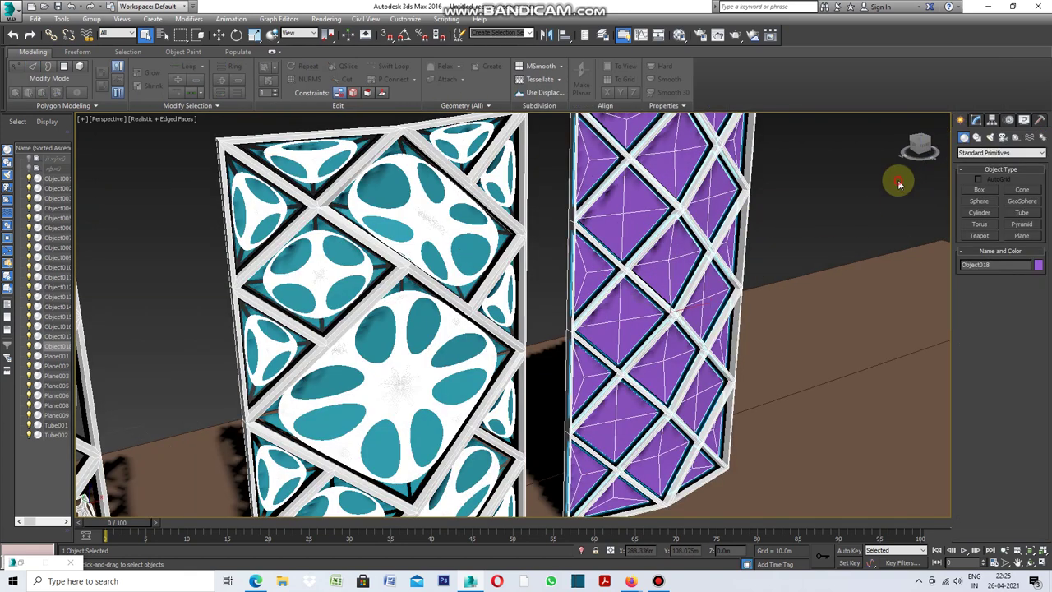
# Step: Add a TurboSmooth modifier to Object018, rounding each purple diamond into a faceted shape
pyautogui.click(863, 205)
pyautogui.click(730, 255)
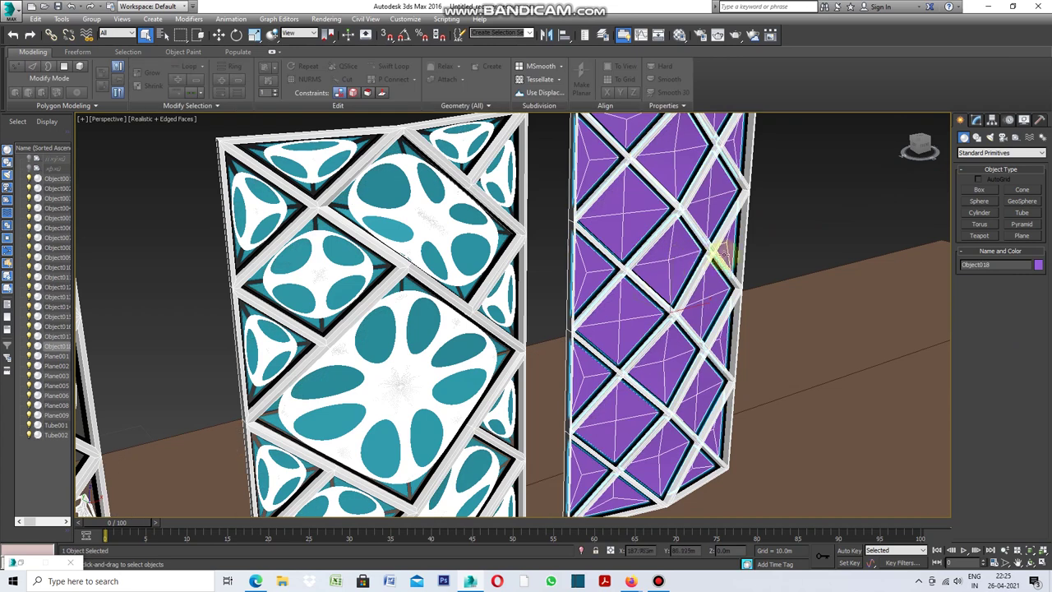
pyautogui.click(978, 121)
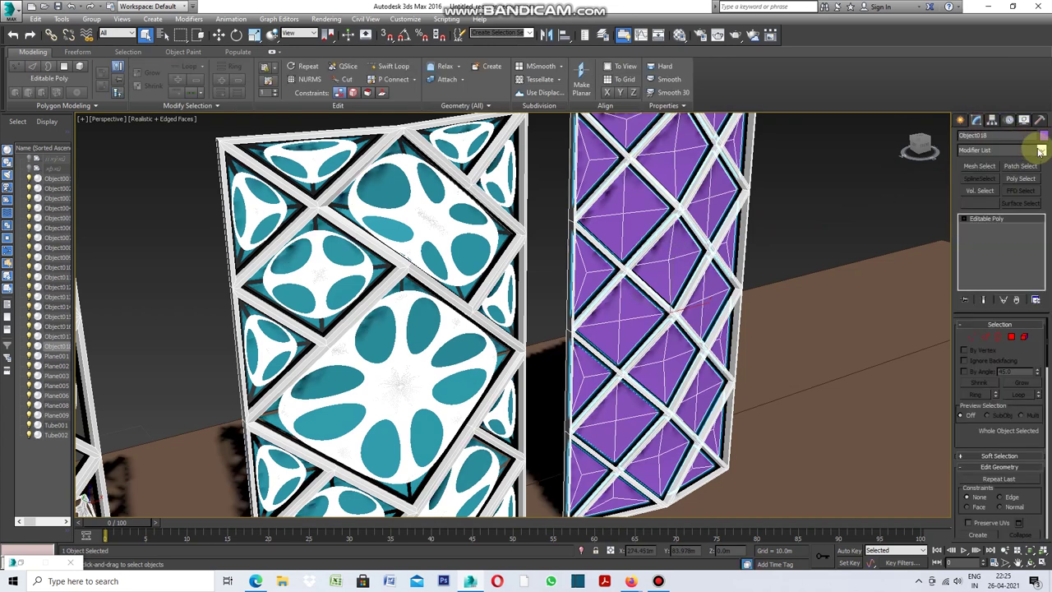
pyautogui.click(1040, 150)
pyautogui.moveTo(1043, 206); pyautogui.dragTo(1048, 340)
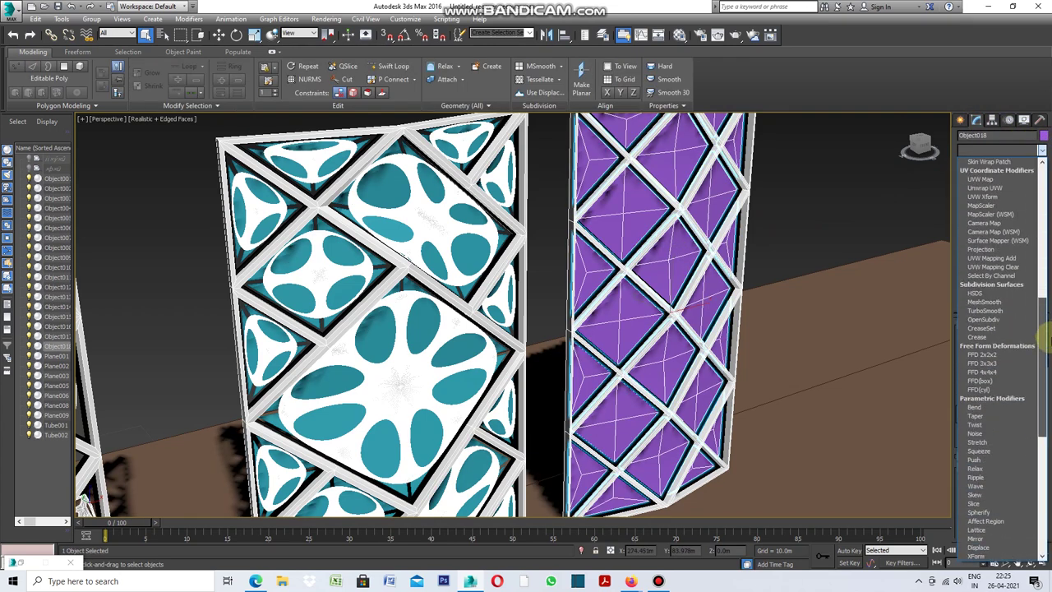
pyautogui.click(975, 312)
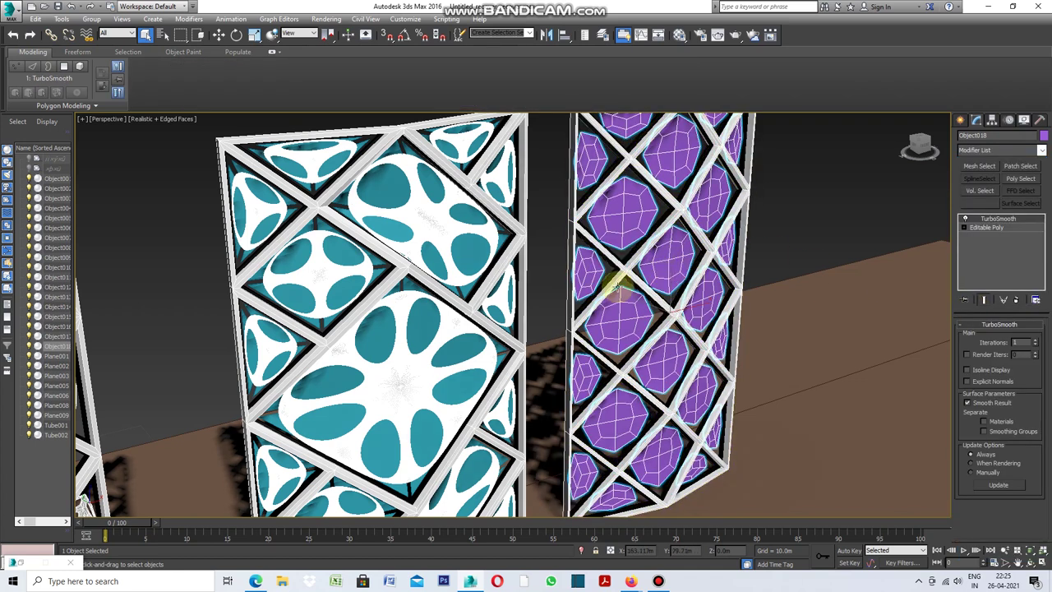
pyautogui.scroll(-5, 616, 282)
pyautogui.scroll(3, 437, 335)
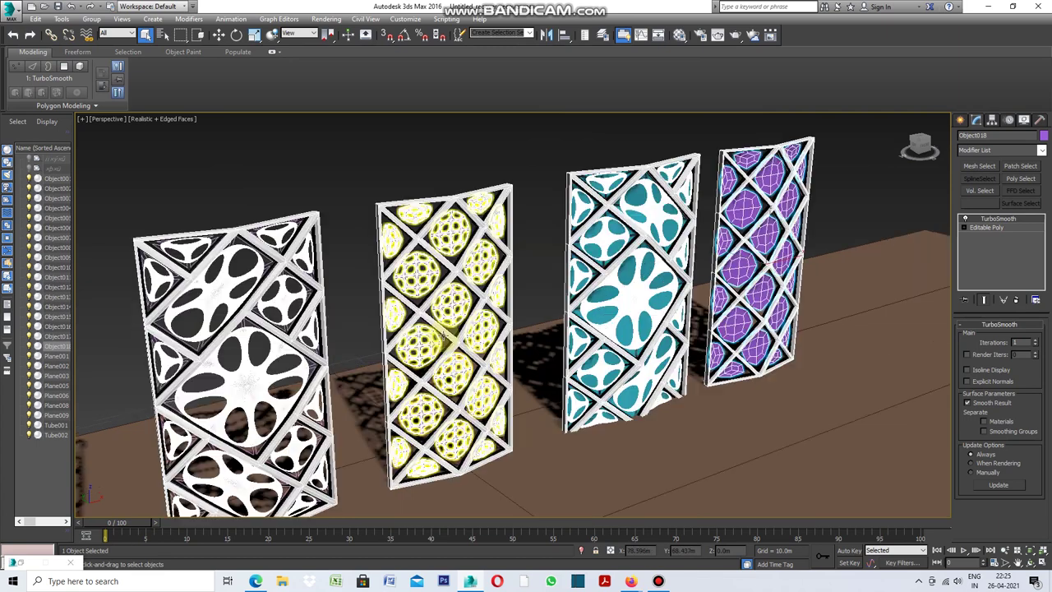
pyautogui.scroll(3, 706, 282)
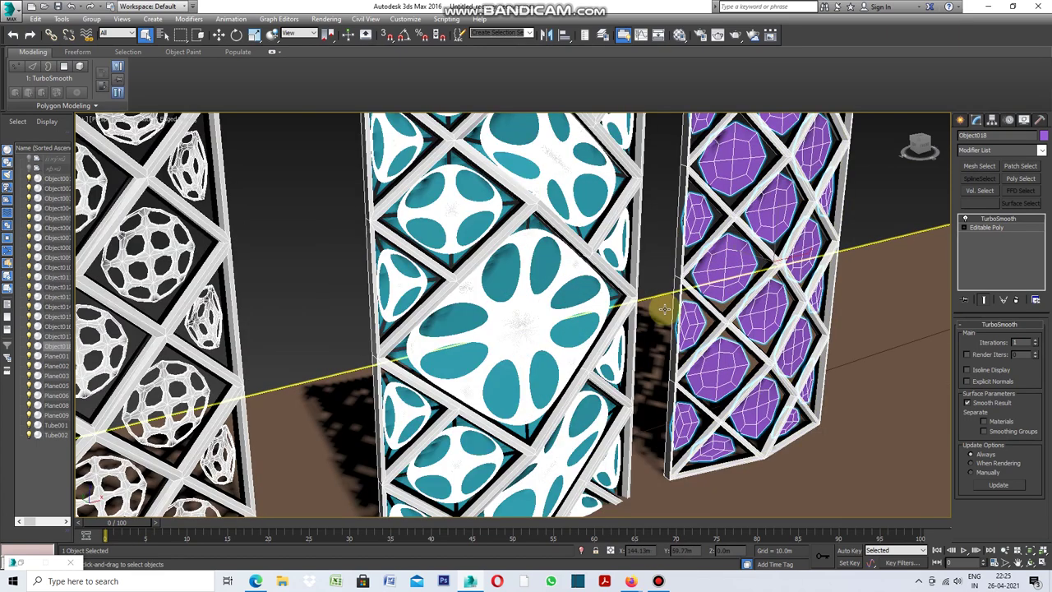
pyautogui.scroll(-5, 707, 288)
pyautogui.scroll(2, 719, 263)
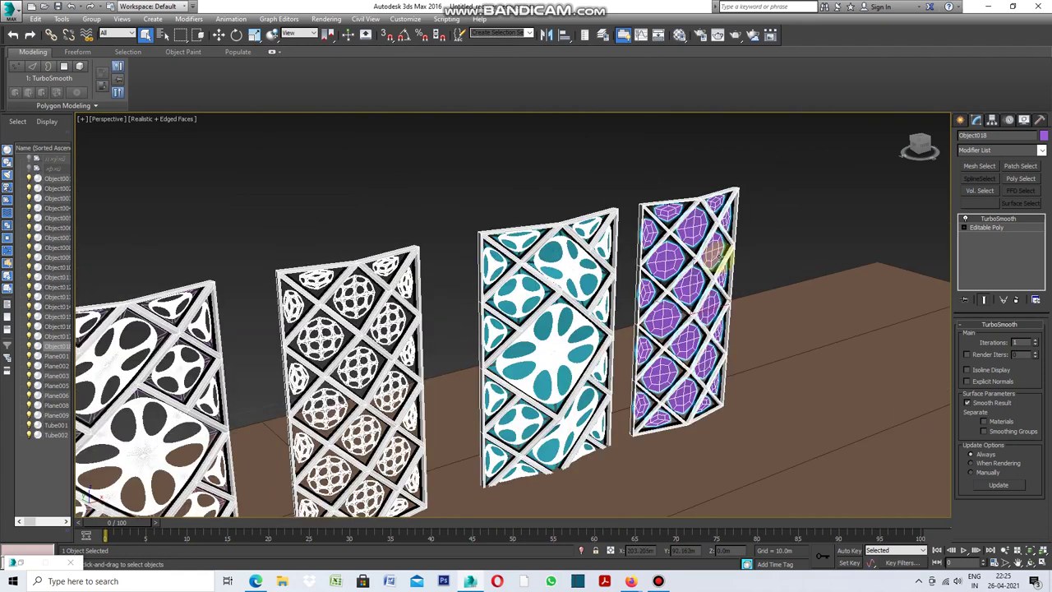
pyautogui.rightClick(714, 253)
pyautogui.moveTo(739, 361)
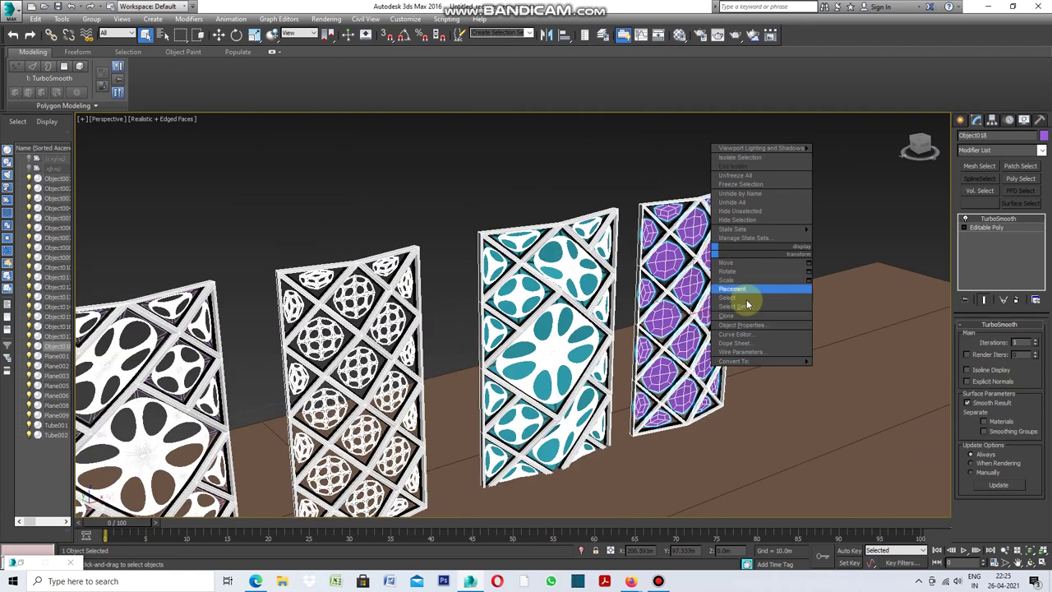
# Step: Convert Object018 to Editable Poly and inset all 228 polygons By Polygon by 0.17m
pyautogui.click(832, 369)
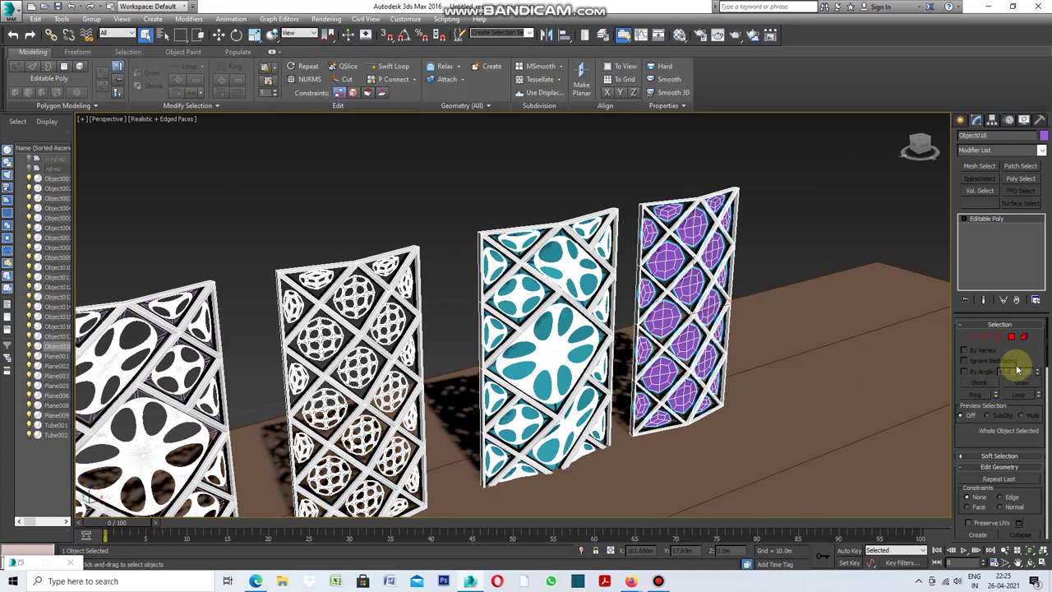
pyautogui.click(1012, 338)
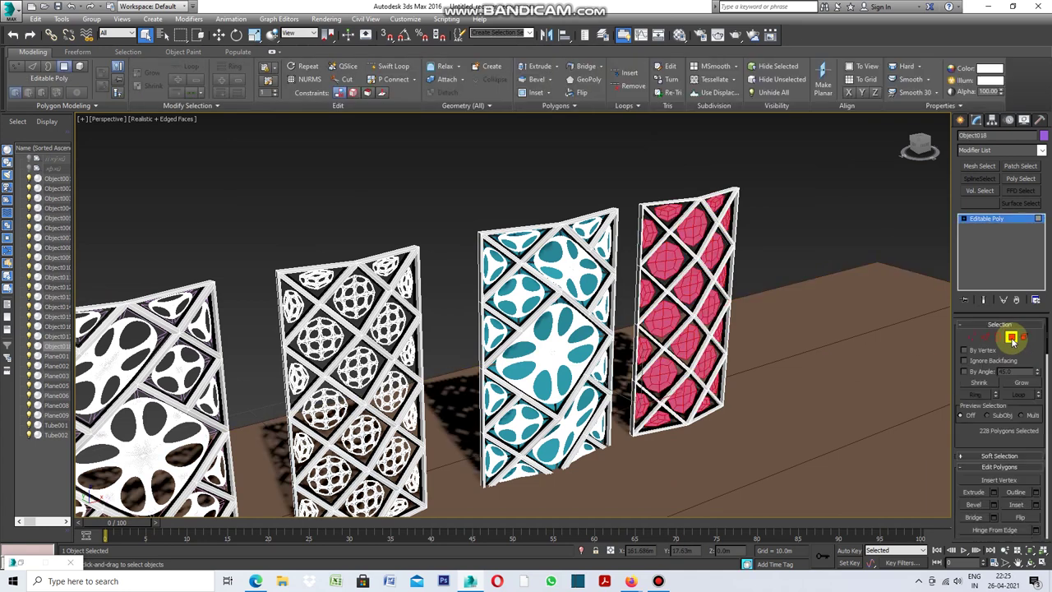
pyautogui.scroll(5, 707, 311)
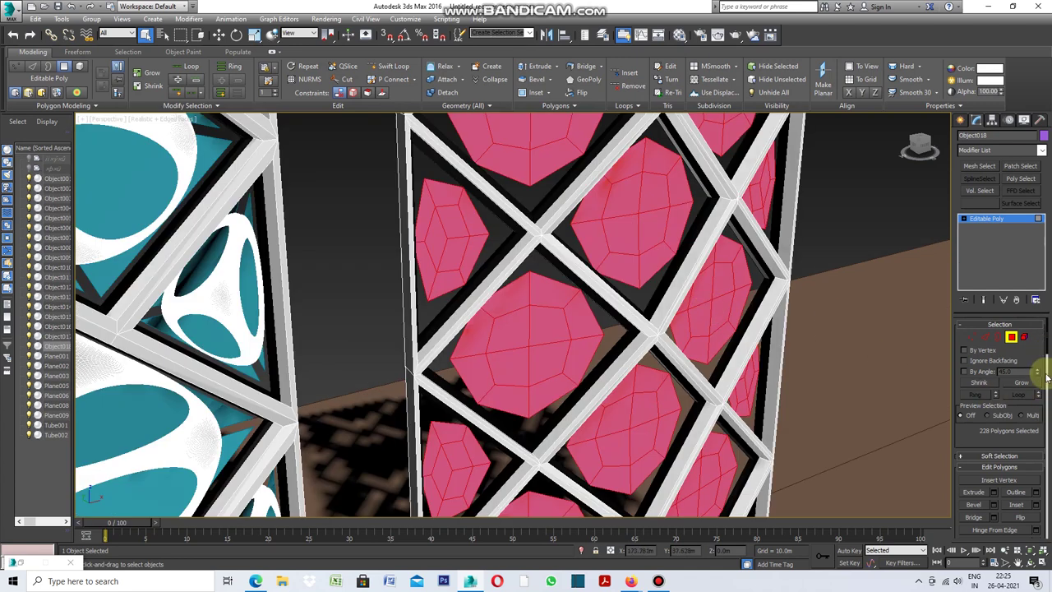
pyautogui.click(1035, 507)
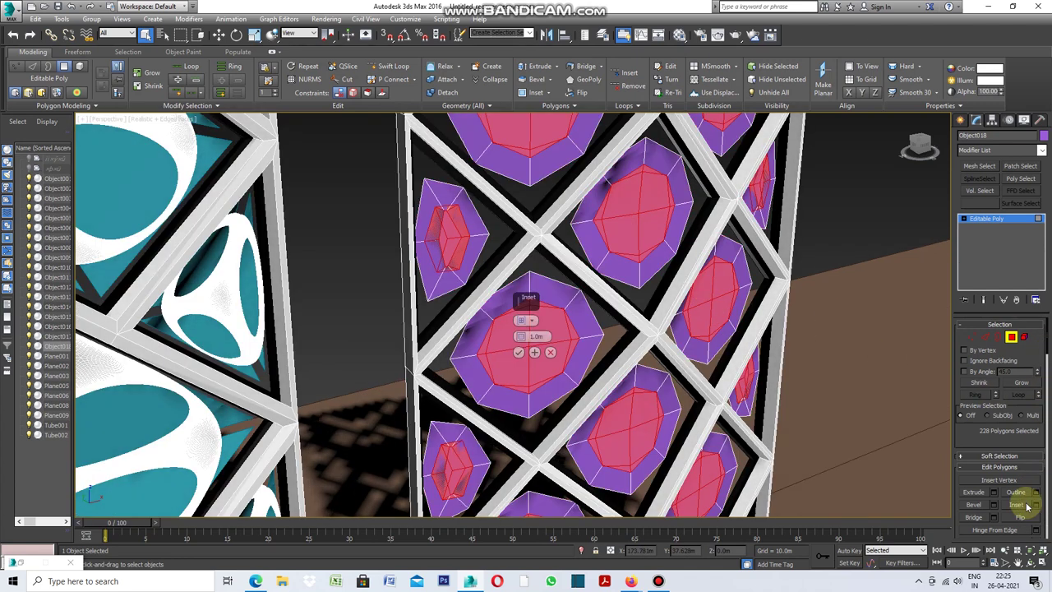
pyautogui.click(533, 323)
pyautogui.click(562, 341)
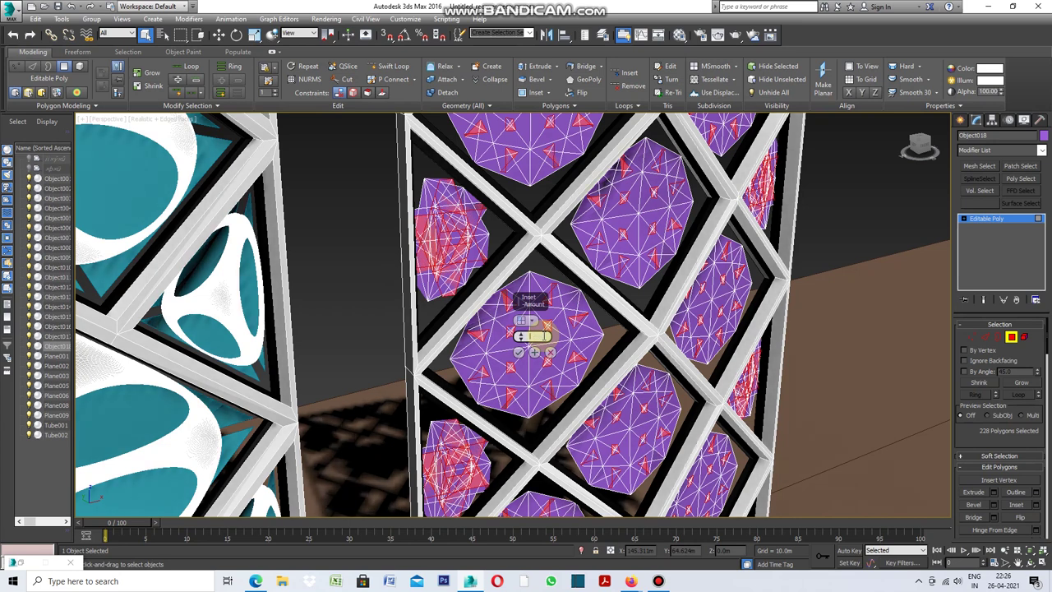
pyautogui.moveTo(545, 329); pyautogui.dragTo(540, 334)
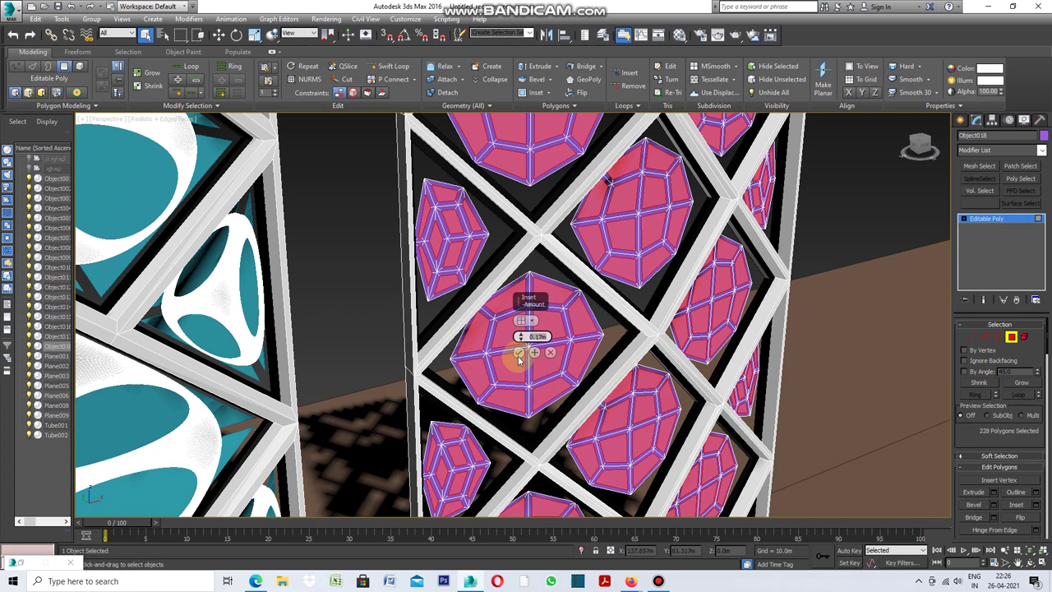
pyautogui.click(518, 353)
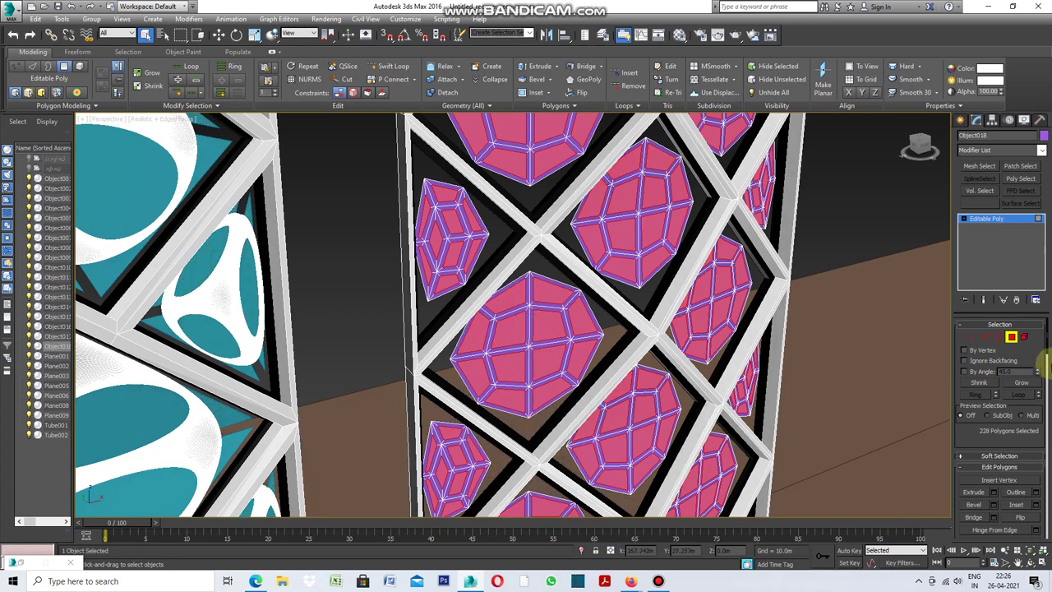
pyautogui.moveTo(1048, 337); pyautogui.dragTo(1048, 368)
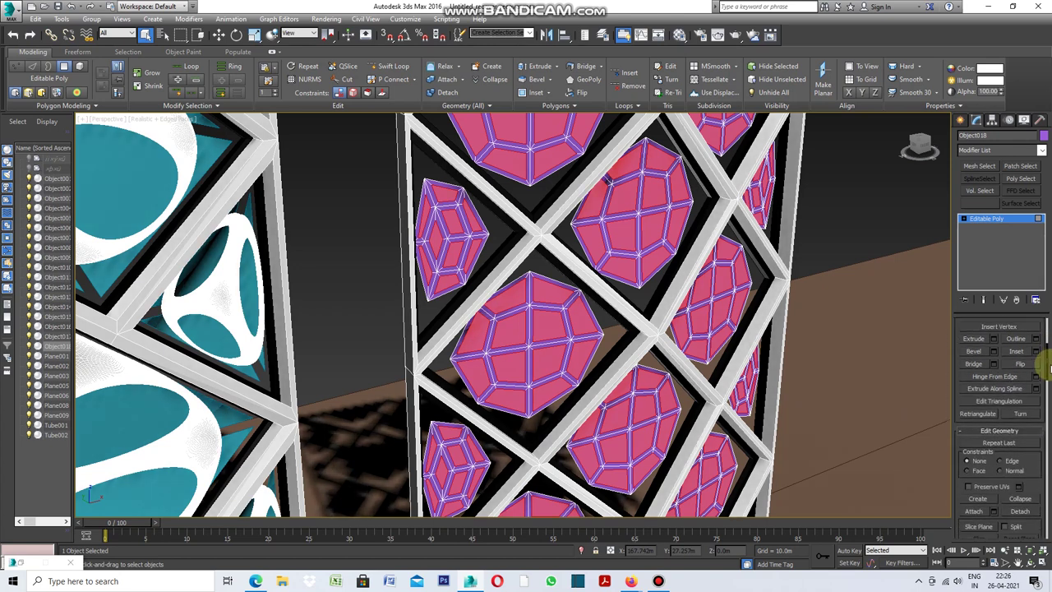
# Step: Detach the inset centre polygons as their own object and colour the remaining ribs white
pyautogui.click(1021, 511)
pyautogui.click(563, 296)
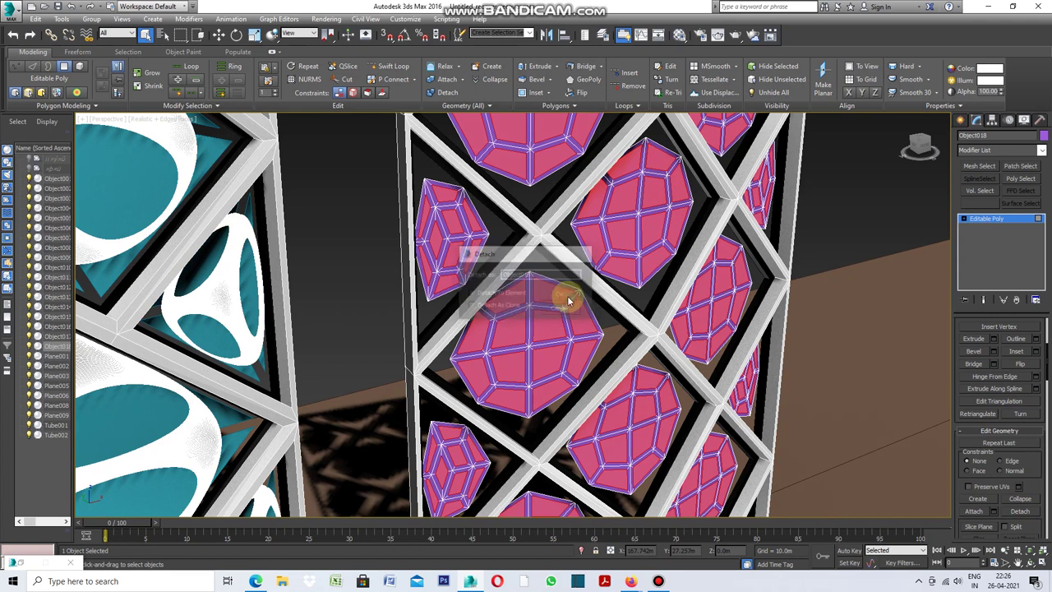
pyautogui.click(1042, 136)
pyautogui.click(755, 331)
pyautogui.click(712, 366)
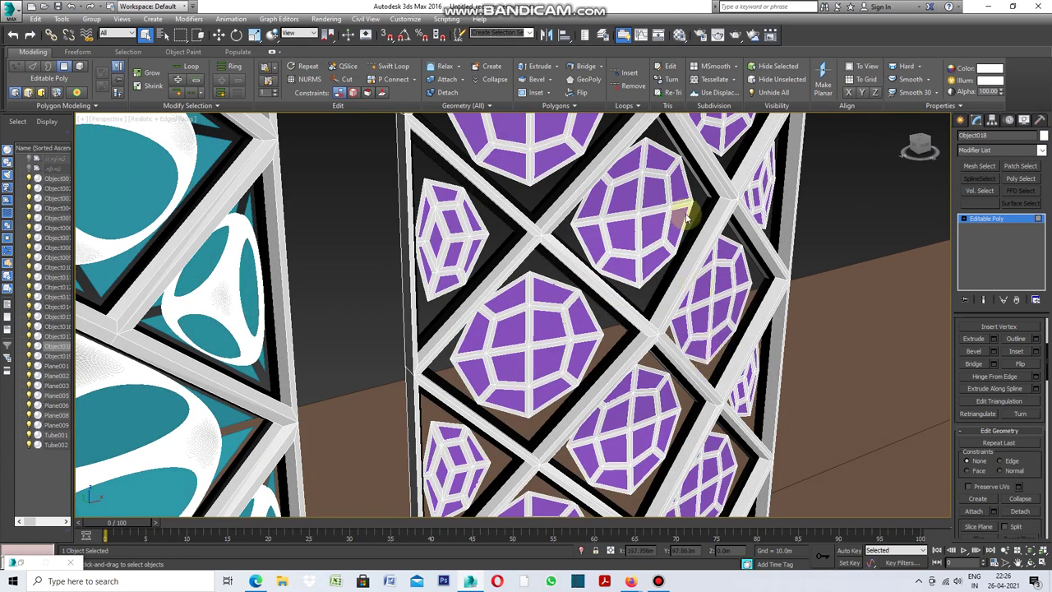
# Step: Add a Shell modifier with a 0.1m outer amount to the white rib object
pyautogui.click(1043, 151)
pyautogui.moveTo(1043, 205); pyautogui.dragTo(1041, 380)
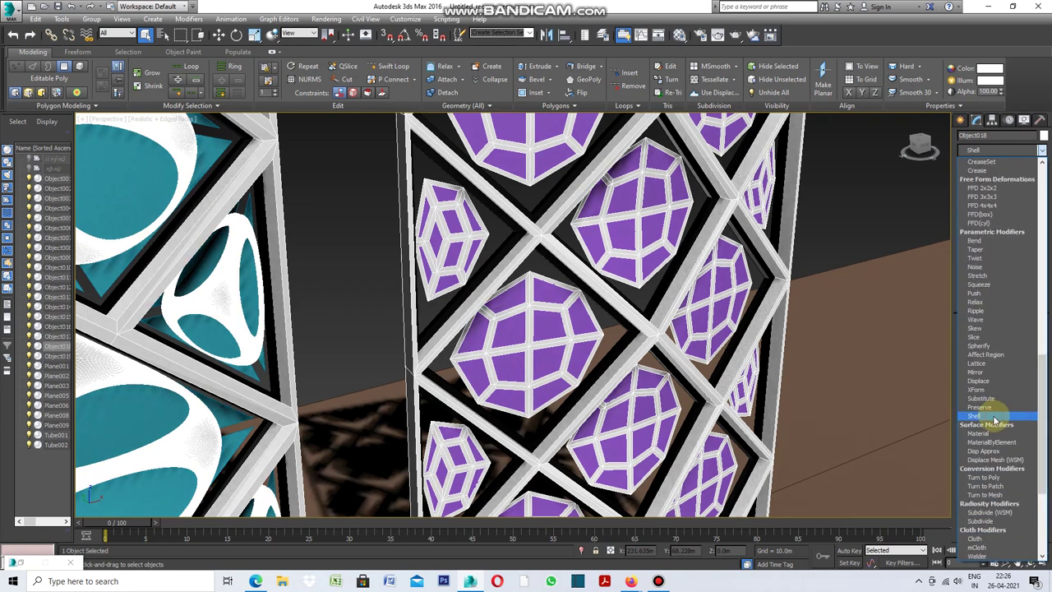
pyautogui.click(974, 416)
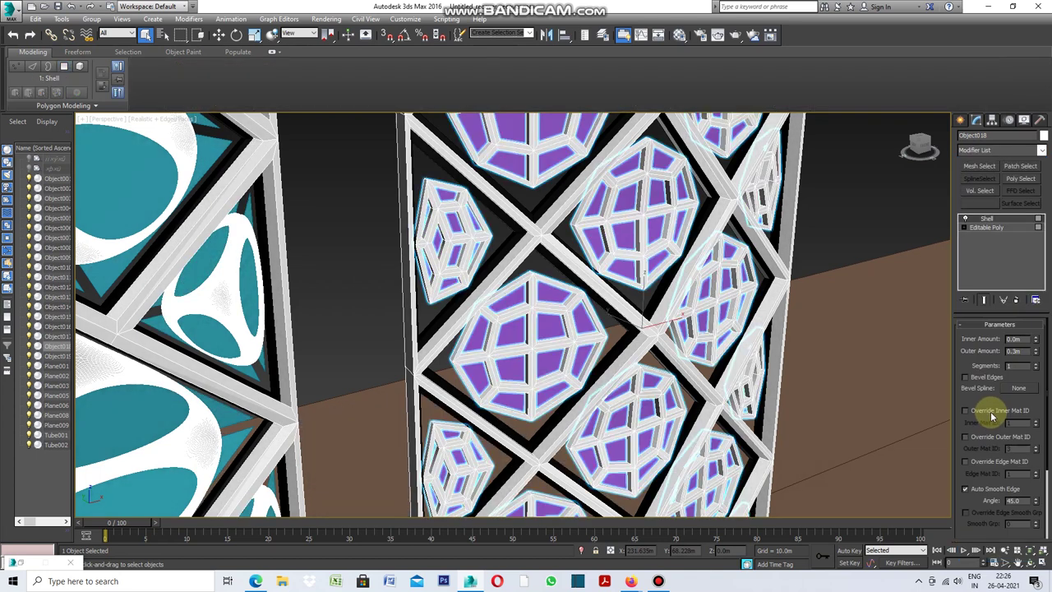
pyautogui.click(1019, 351)
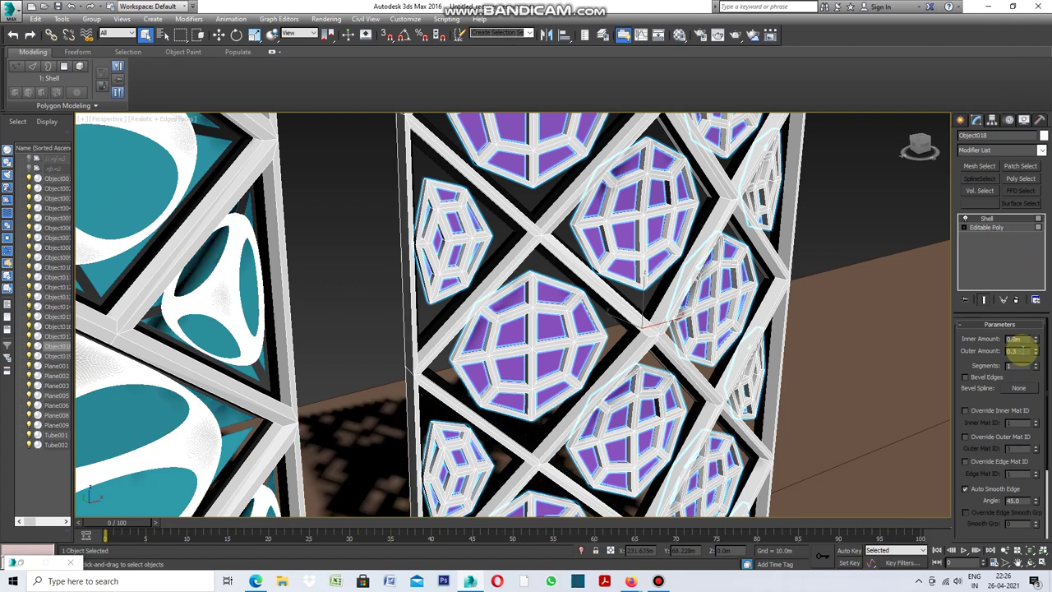
pyautogui.write('0.1')
pyautogui.press('Return')
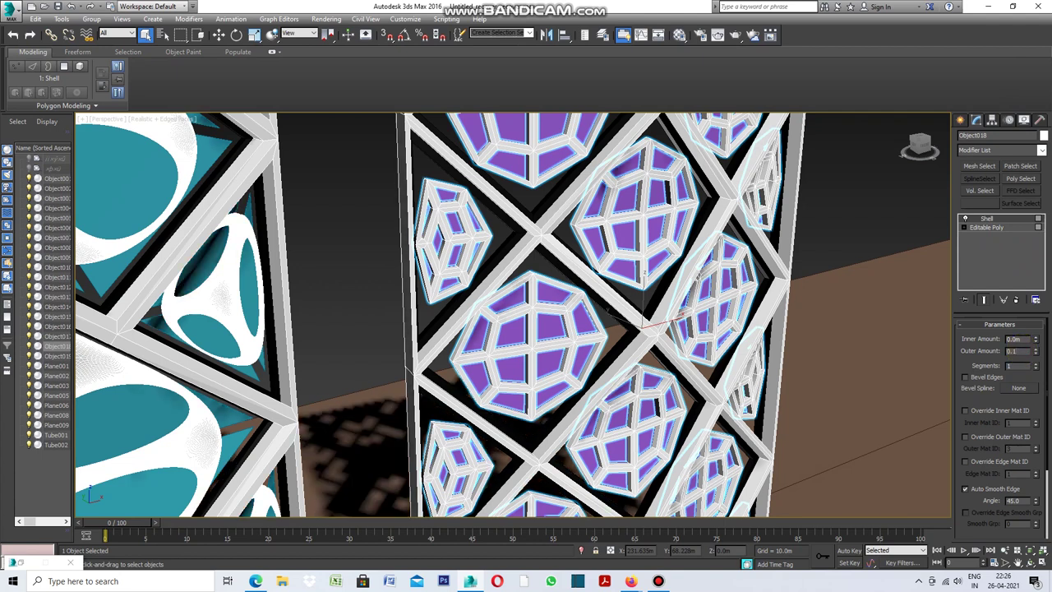
pyautogui.click(1019, 351)
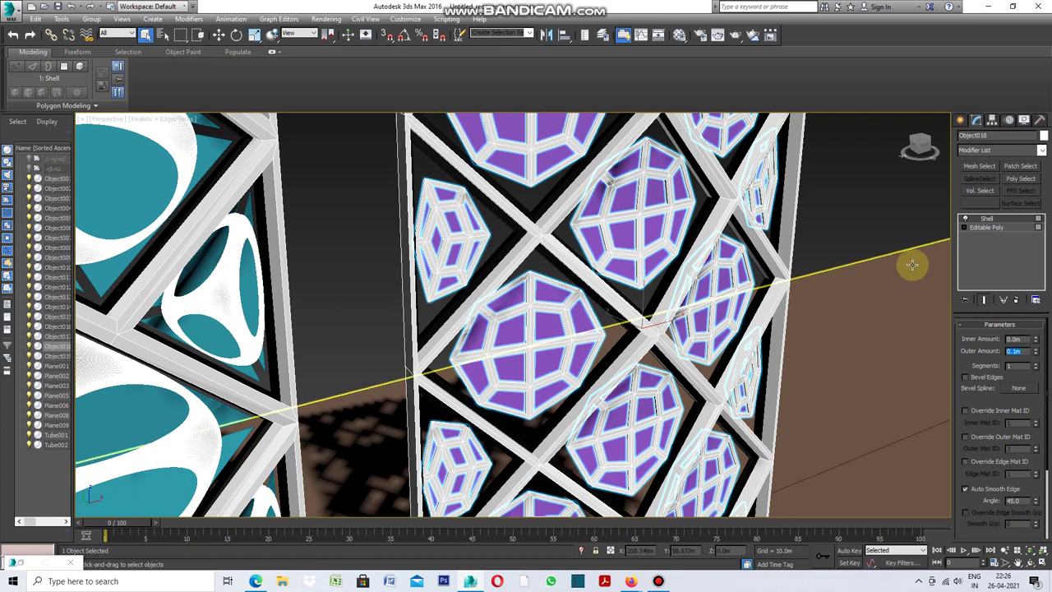
pyautogui.click(868, 215)
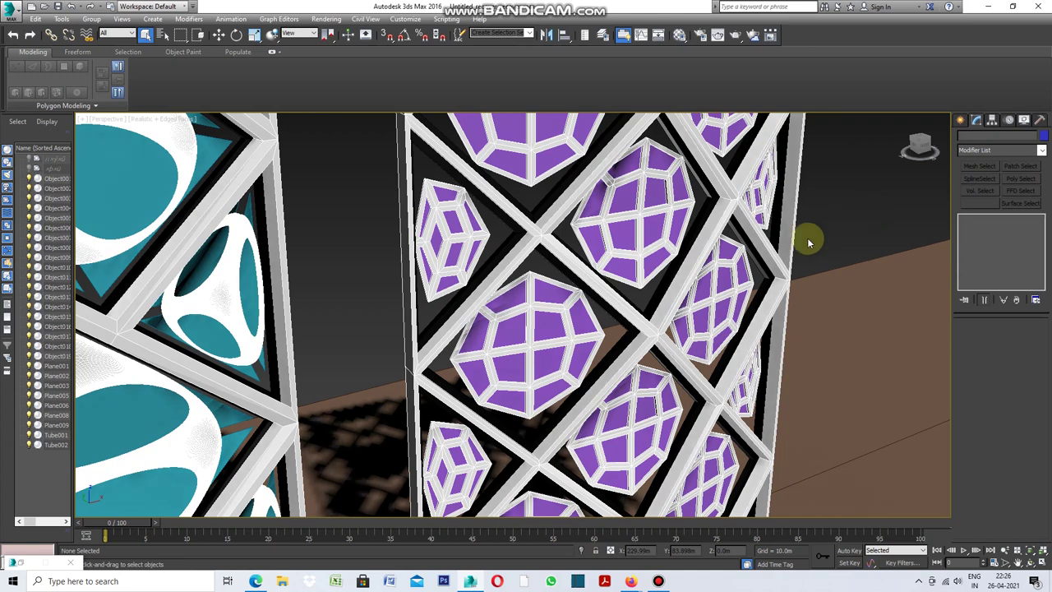
pyautogui.click(744, 263)
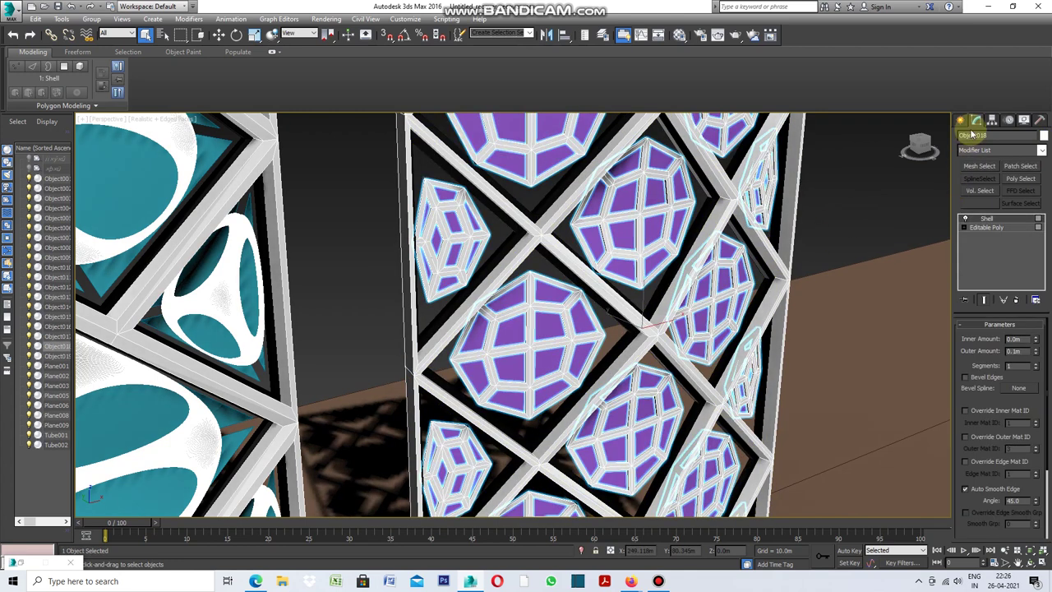
# Step: Add TurboSmooth above the Shell to round the white ribs into smooth openings
pyautogui.click(1041, 151)
pyautogui.scroll(-10, 1044, 247)
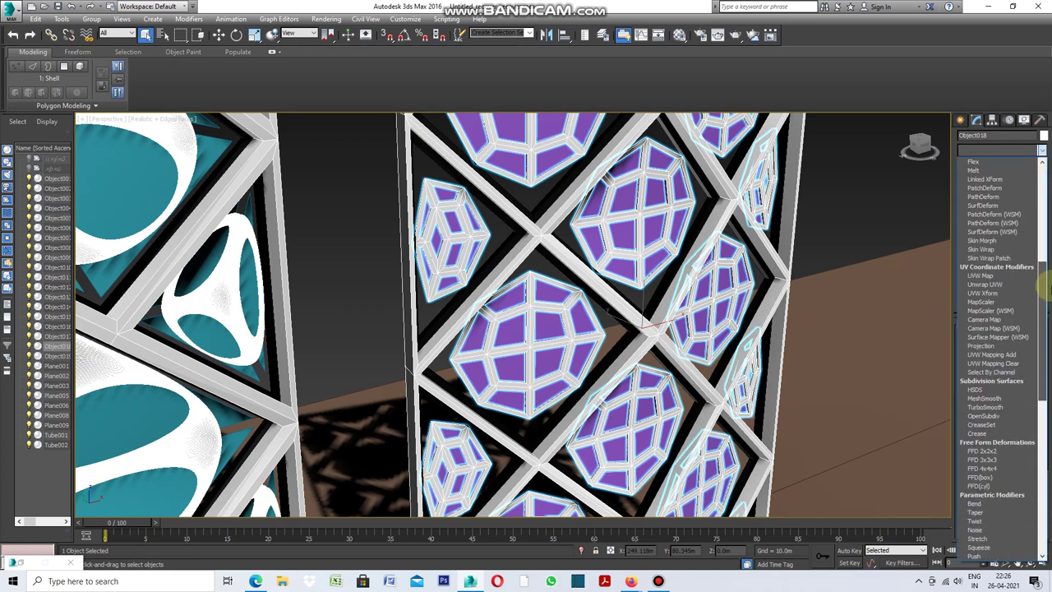
pyautogui.moveTo(1048, 286); pyautogui.dragTo(1048, 330)
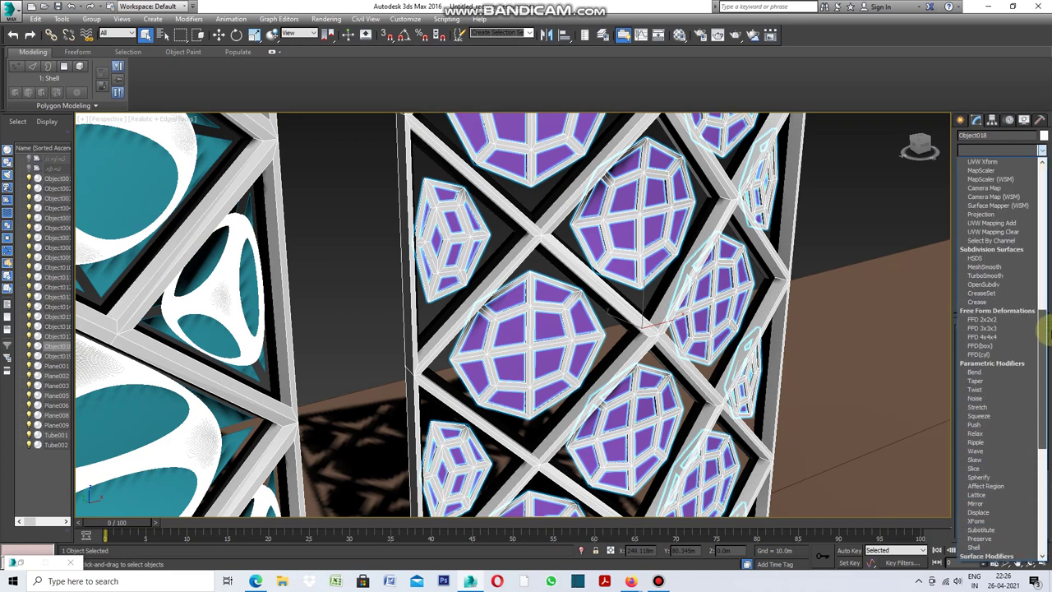
pyautogui.click(979, 276)
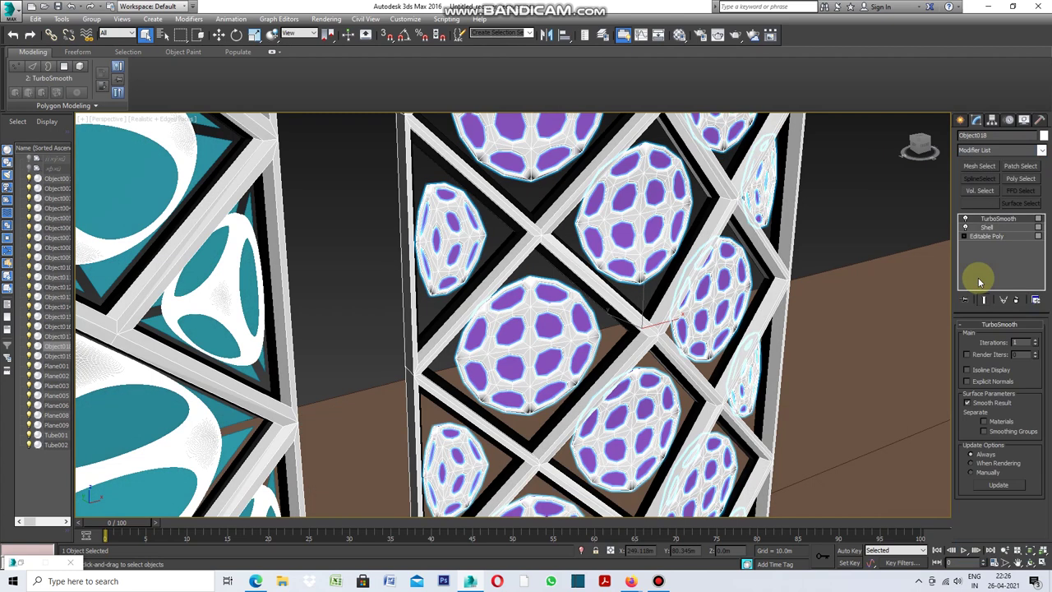
# Step: Orbit and zoom around the purple panel to inspect the smoothed infill
pyautogui.scroll(-2, 798, 285)
pyautogui.moveTo(798, 284)
pyautogui.keyDown('alt'); pyautogui.mouseDown(button='middle')
pyautogui.moveTo(782, 228)
pyautogui.moveTo(712, 252)
pyautogui.mouseUp(button='middle'); pyautogui.keyUp('alt')
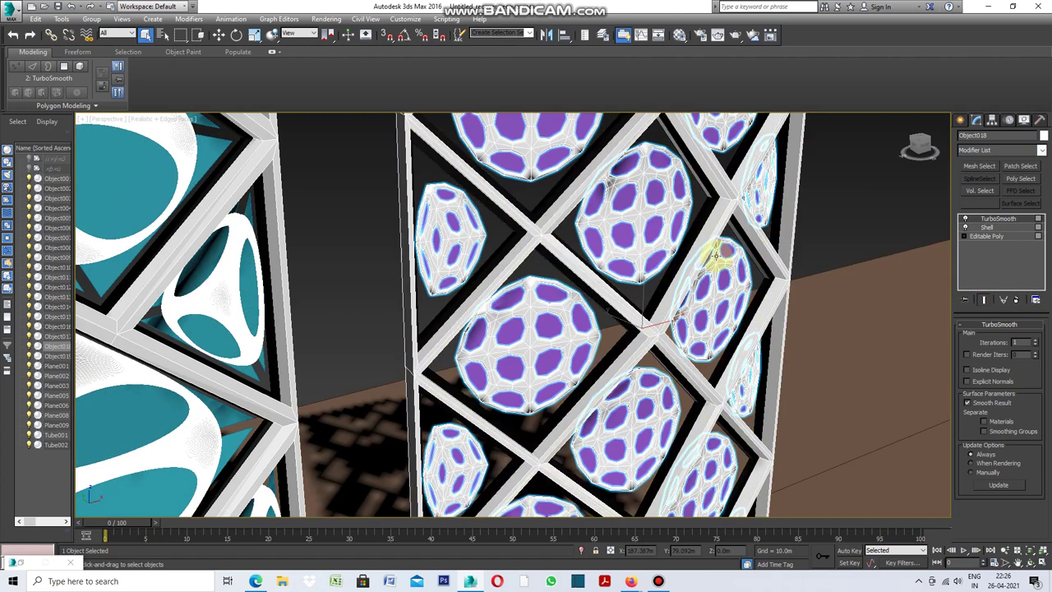
pyautogui.scroll(-2, 718, 257)
pyautogui.scroll(-4, 718, 257)
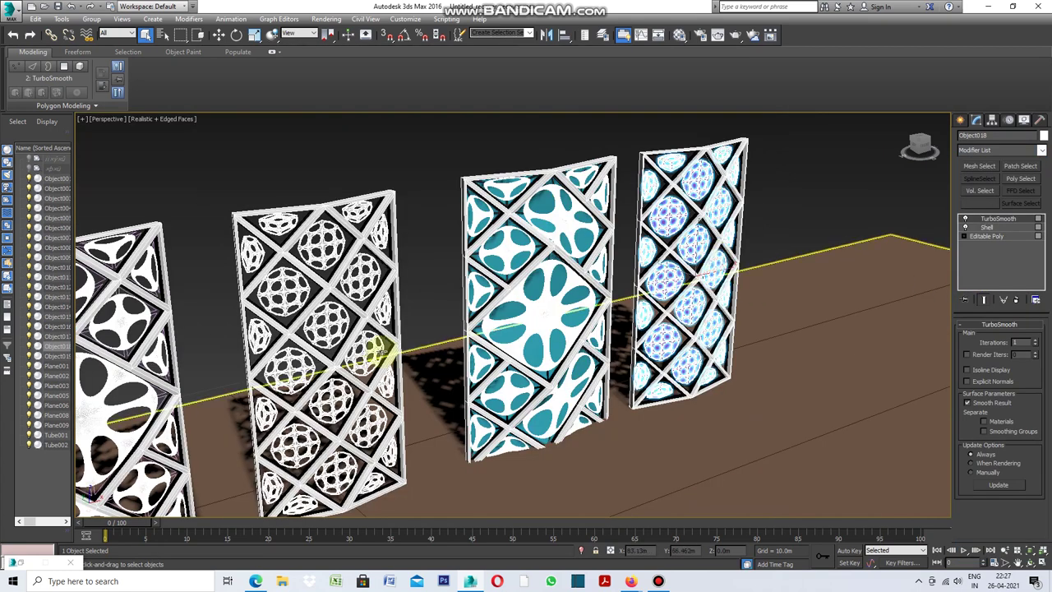
pyautogui.scroll(5, 335, 323)
pyautogui.scroll(5, 336, 323)
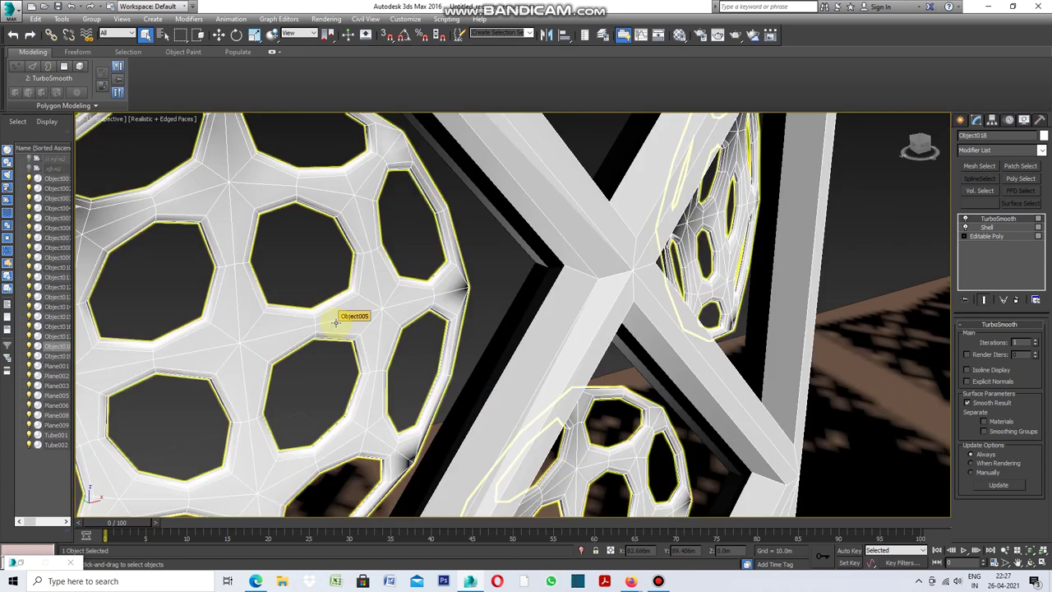
pyautogui.scroll(-5, 336, 321)
pyautogui.scroll(4, 699, 246)
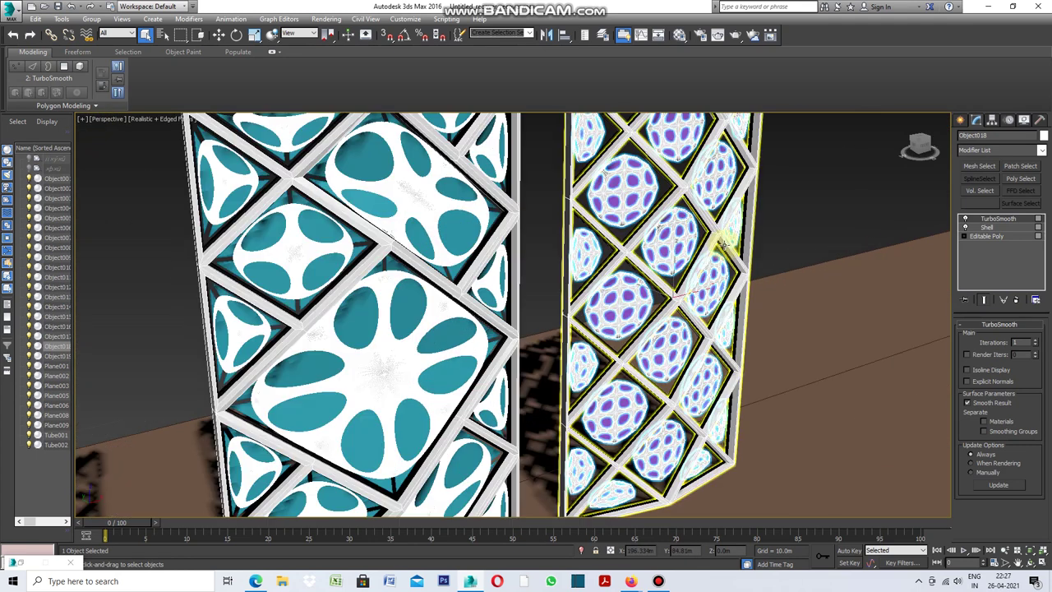
pyautogui.scroll(5, 689, 228)
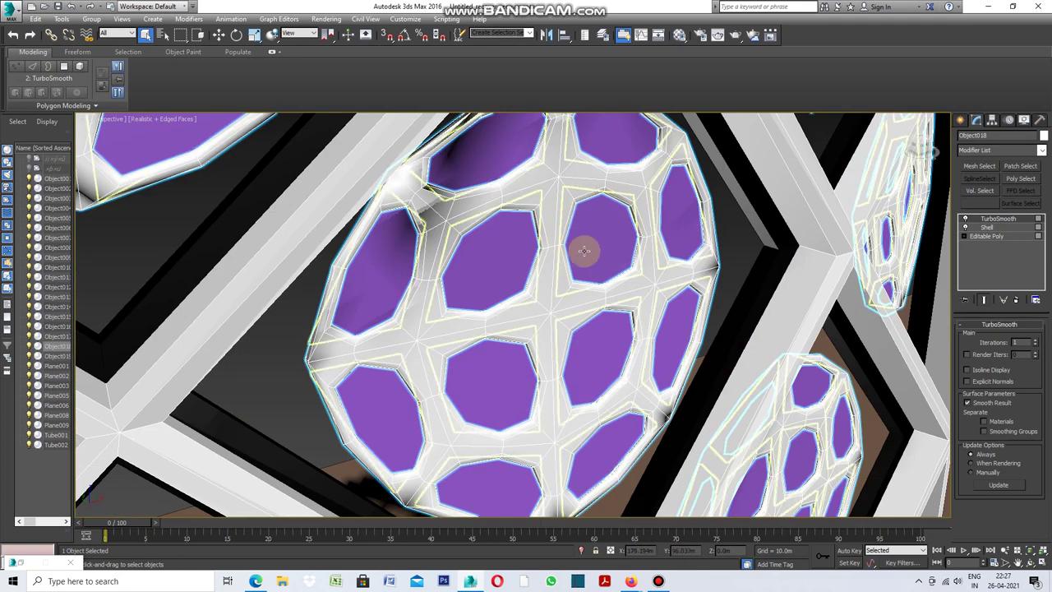
pyautogui.scroll(-4, 589, 254)
pyautogui.scroll(-3, 569, 251)
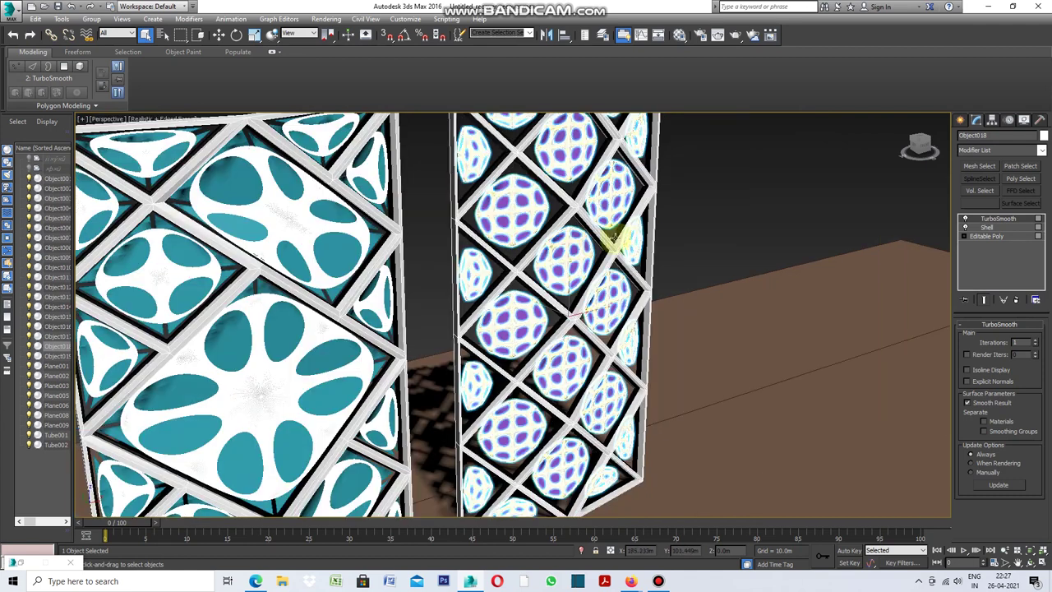
# Step: Deselect everything in the viewport
pyautogui.click(699, 227)
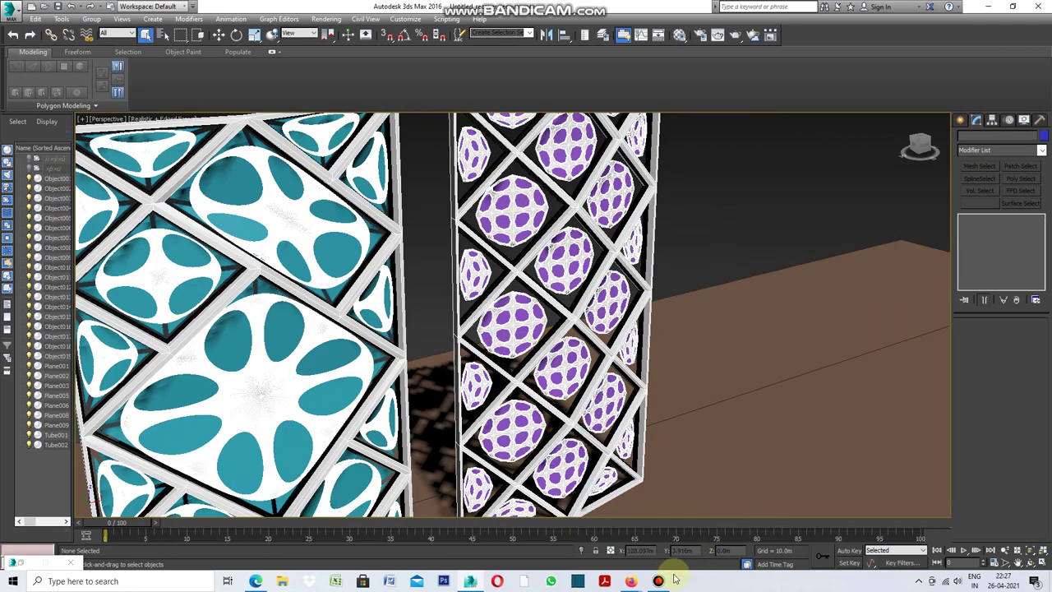